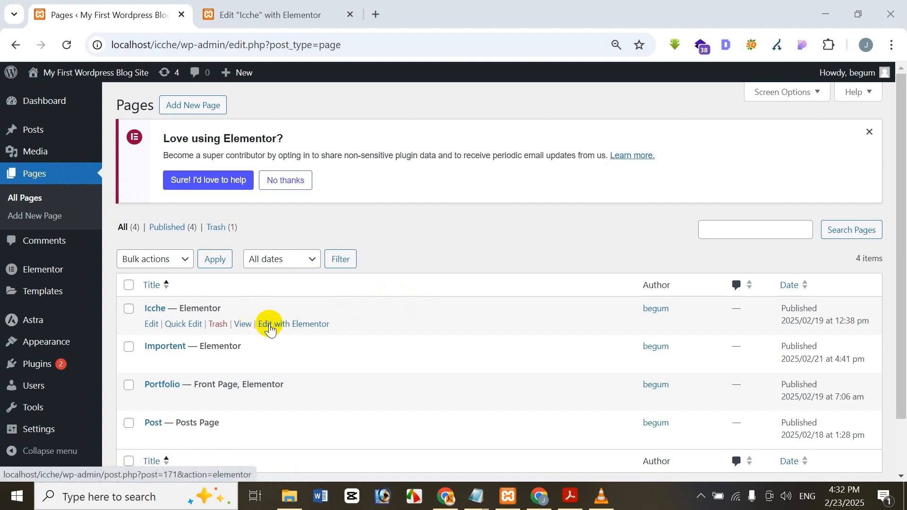
Step: Switch to the Elementor editor for the Icche page and delete the container holding the existing review carousel
click(321, 9)
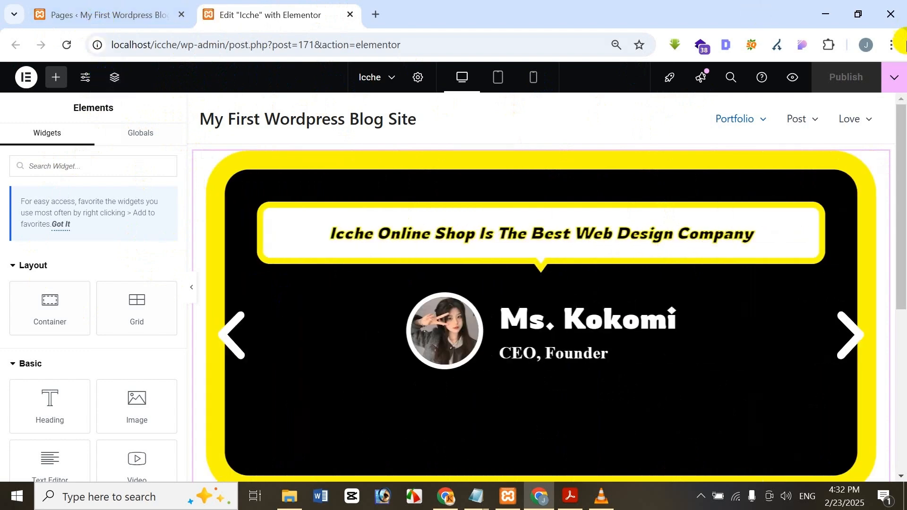
mouse_move(904, 175)
mouse_down()
mouse_move(902, 203)
mouse_move(893, 182)
mouse_up()
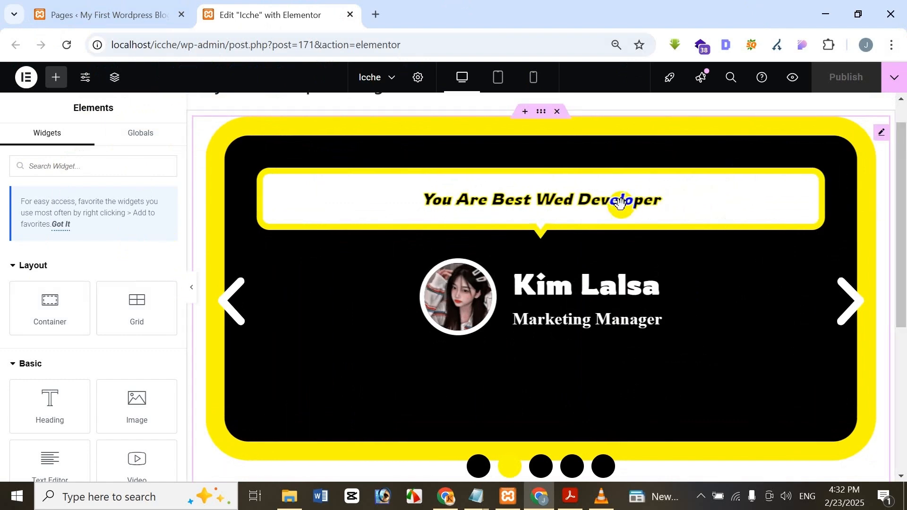
click(556, 113)
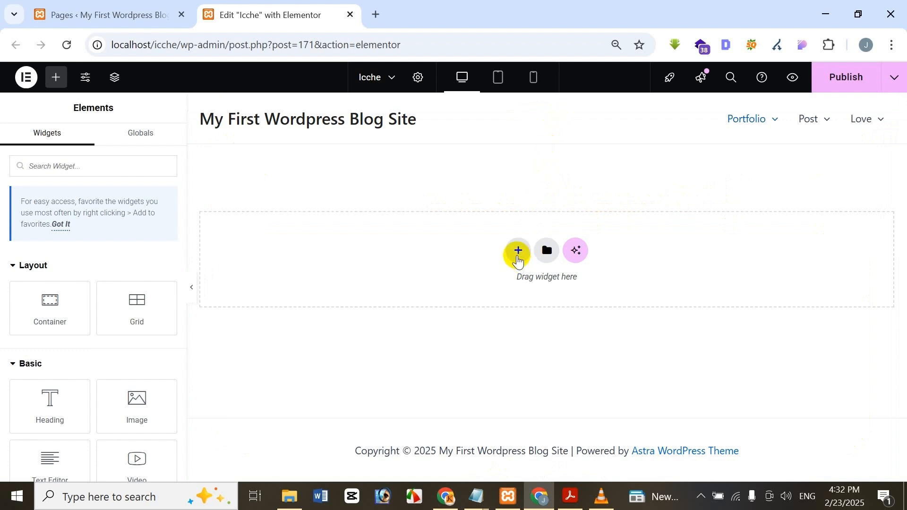
Step: Add a new single-column container with downward direction to the empty page
click(518, 252)
click(521, 270)
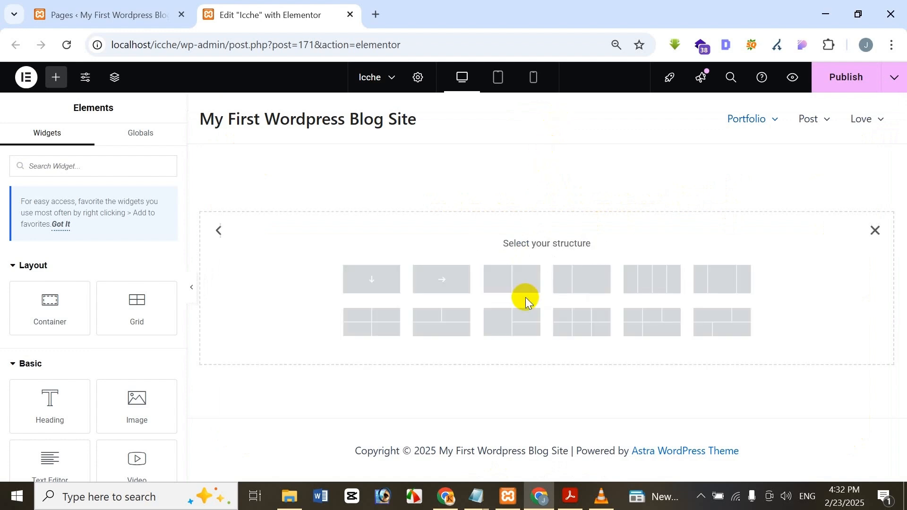
click(382, 275)
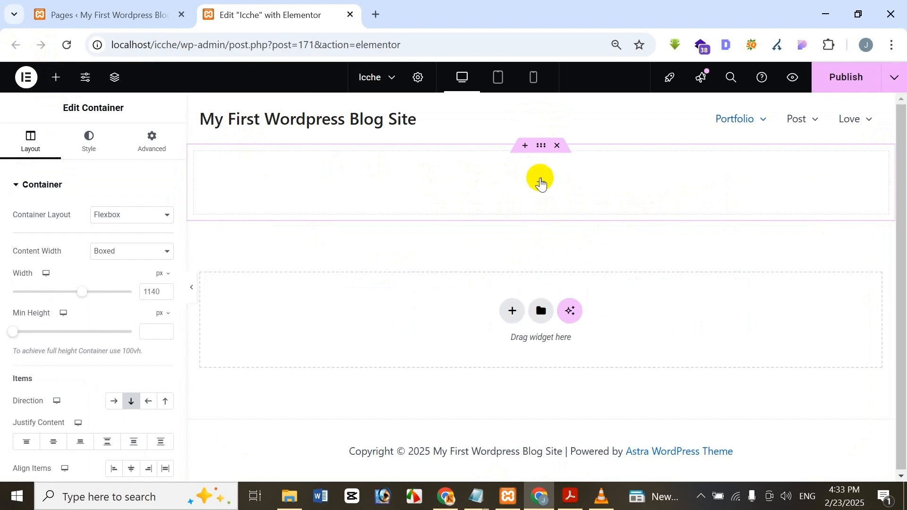
Step: Browse the available widgets, including the Pro section, for one suited to a review carousel
click(541, 181)
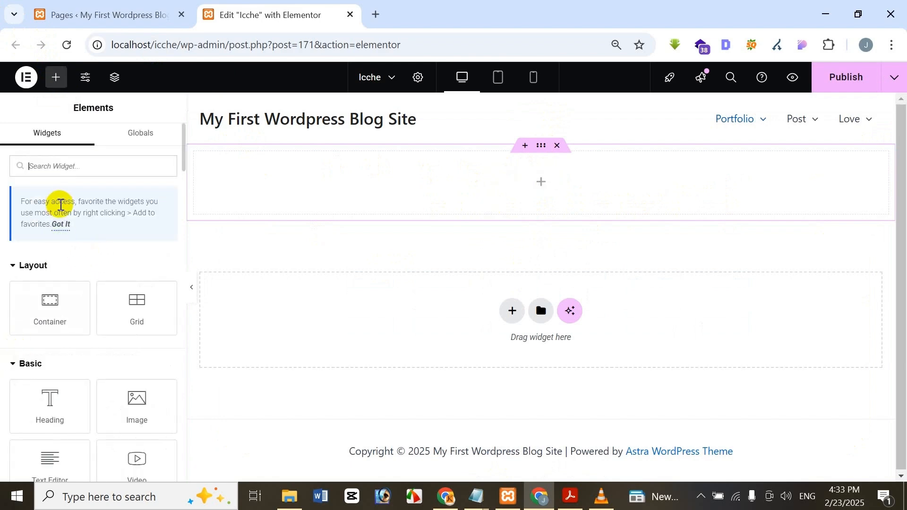
drag(182, 156, 176, 226)
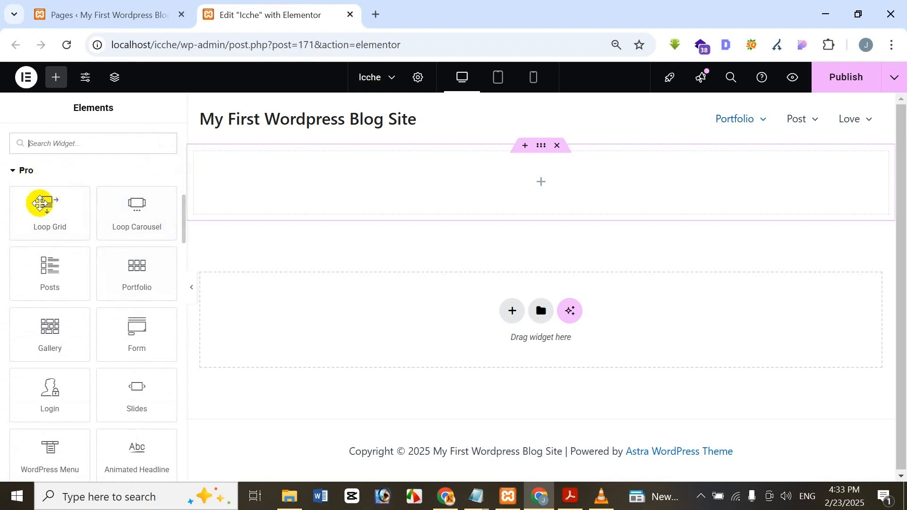
scroll(50, 236, down, 5)
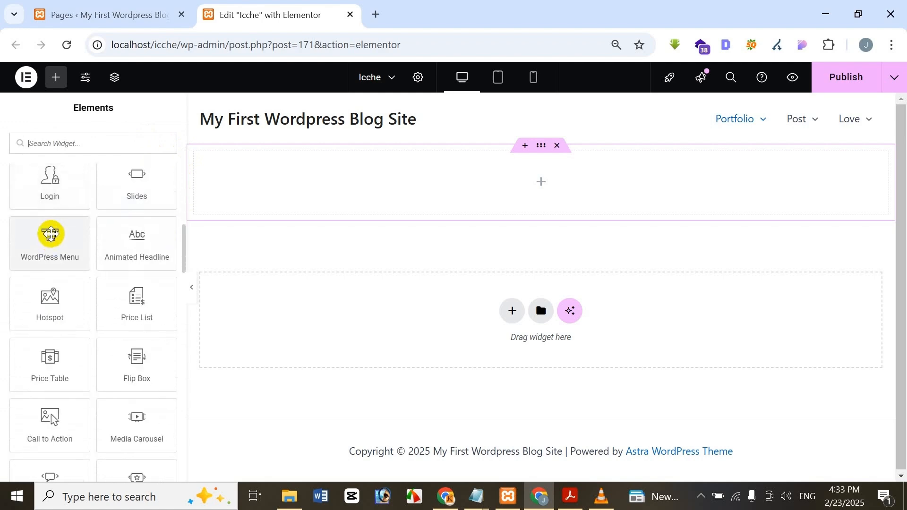
scroll(66, 326, down, 2)
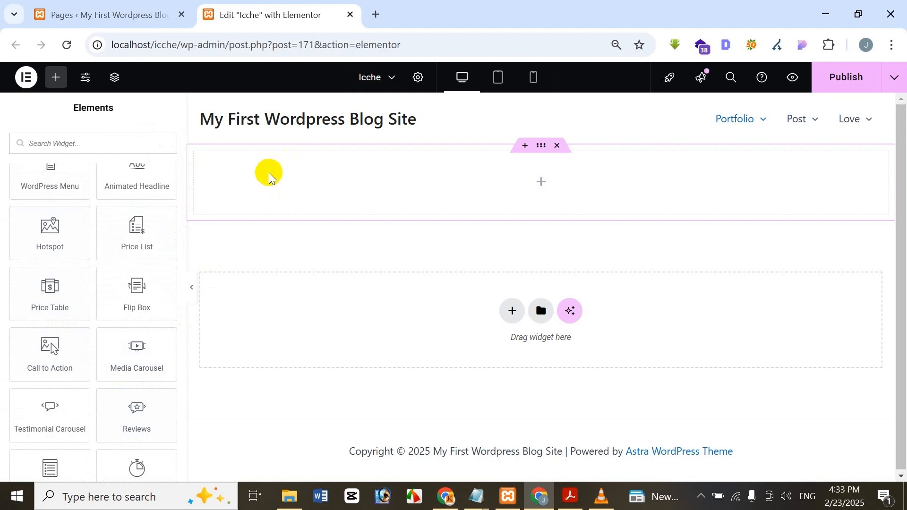
scroll(46, 263, up, 15)
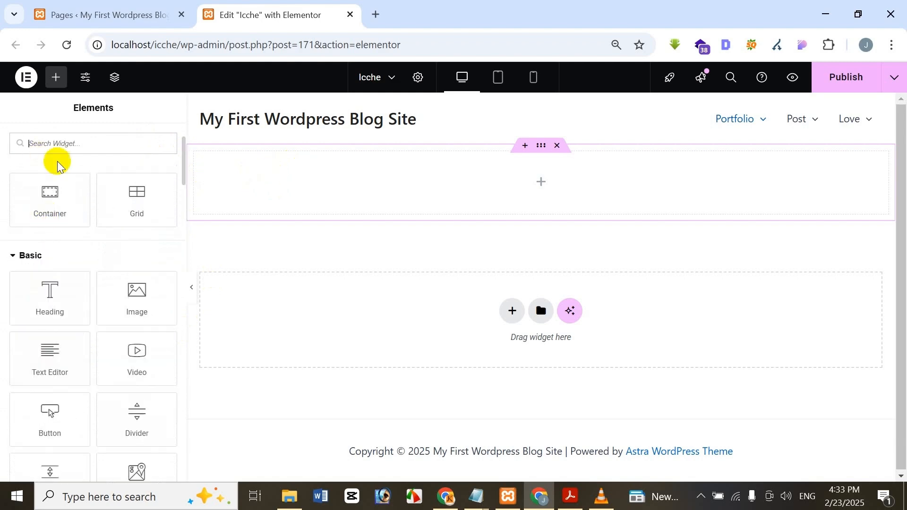
scroll(59, 172, up, 3)
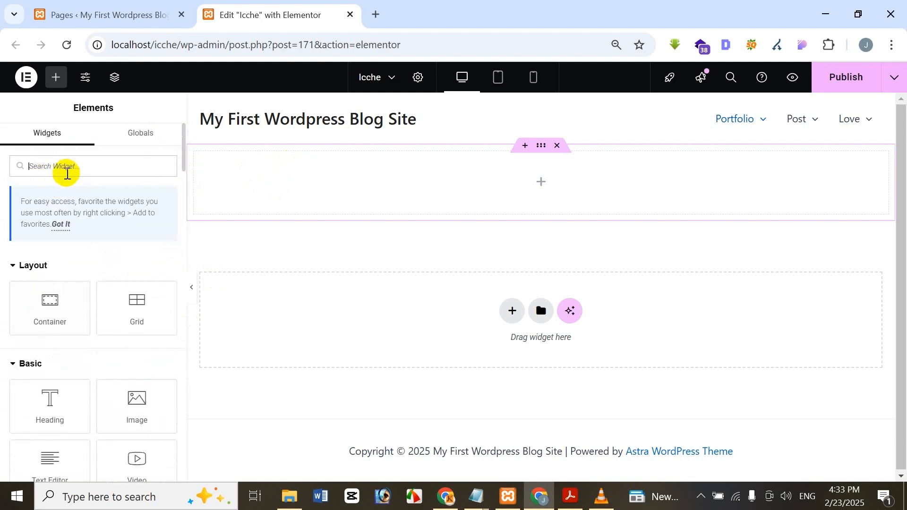
Step: Search the widgets for "rviews" and place the Reviews widget in the new container
text(ie)
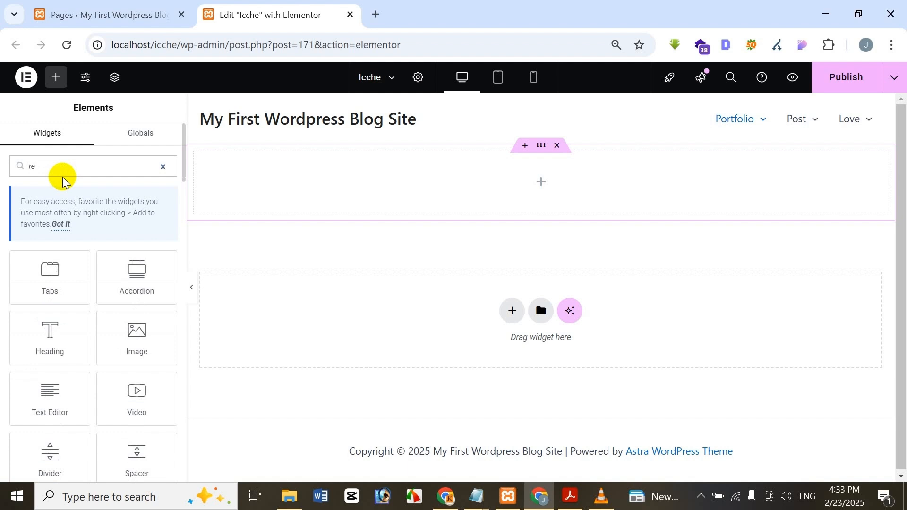
key(BackSpace)
key(BackSpace)
scroll(59, 172, down, 3)
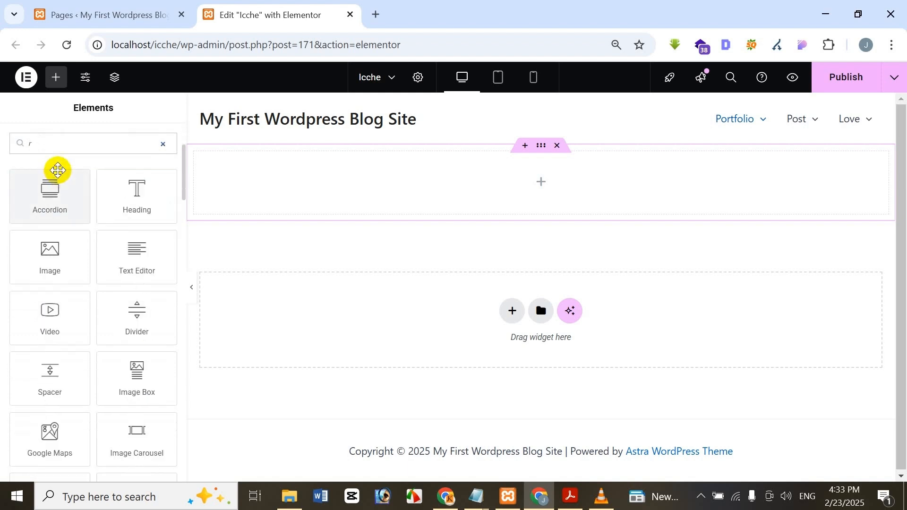
scroll(58, 170, up, 3)
text(rvi)
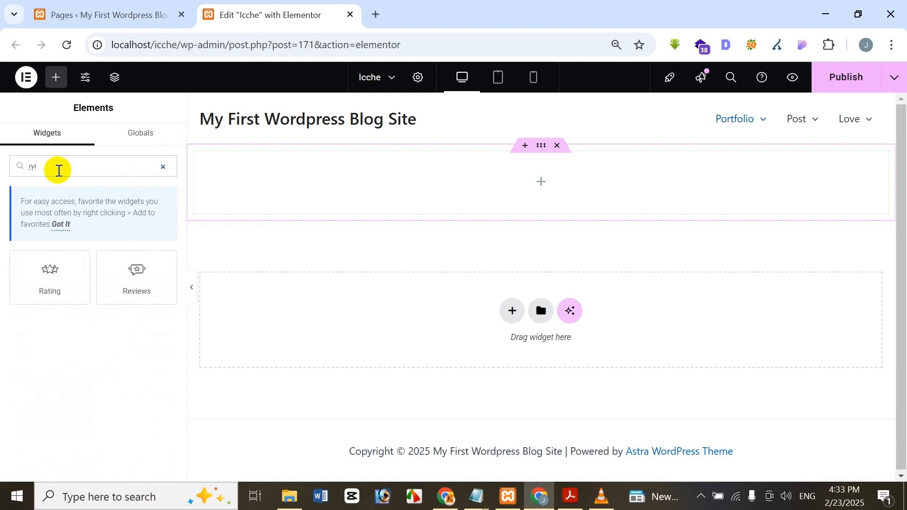
text(ews)
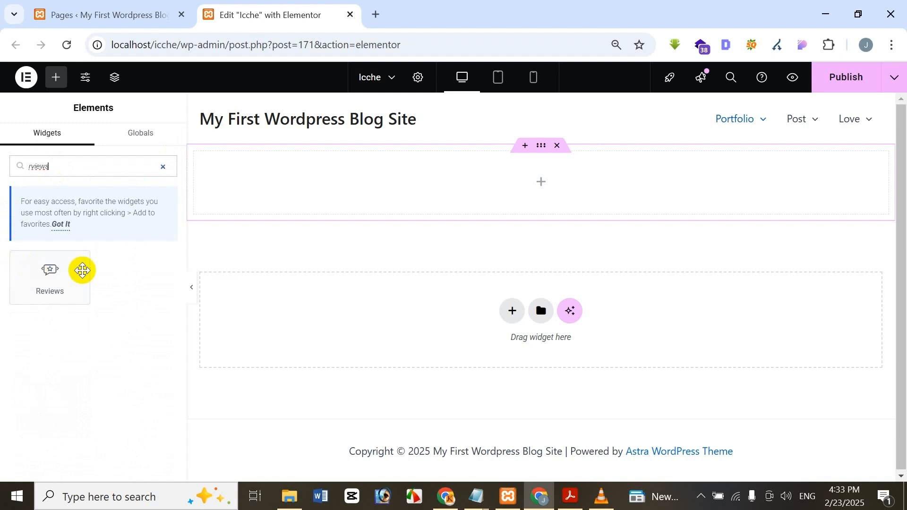
drag(64, 268, 431, 170)
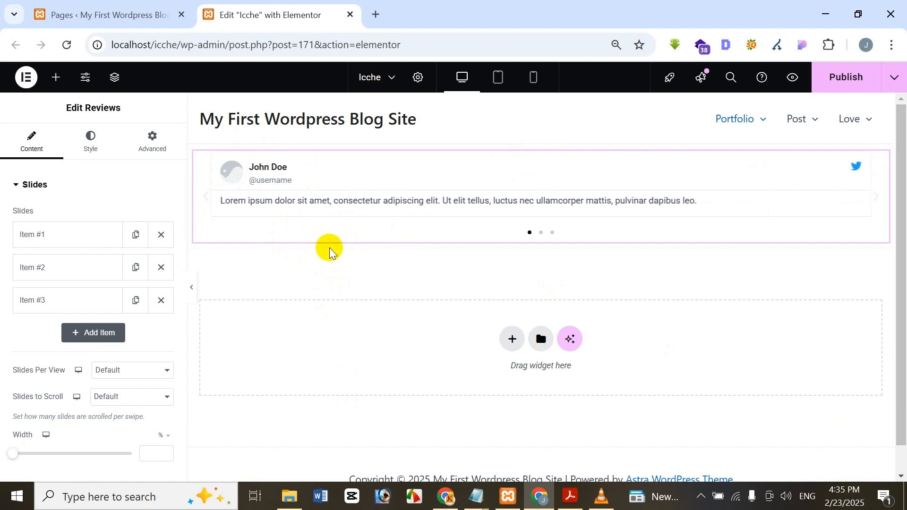
Step: Add three more slides to the Reviews widget
click(56, 79)
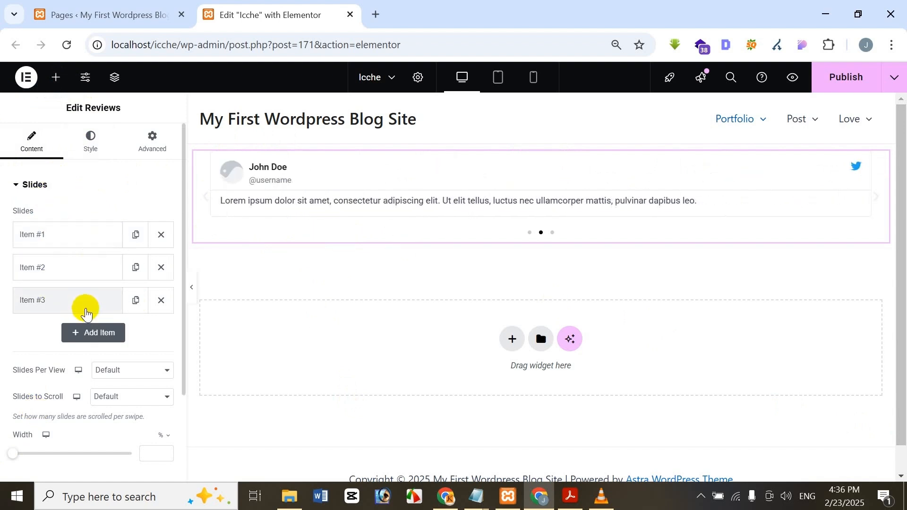
click(115, 341)
scroll(91, 393, down, 5)
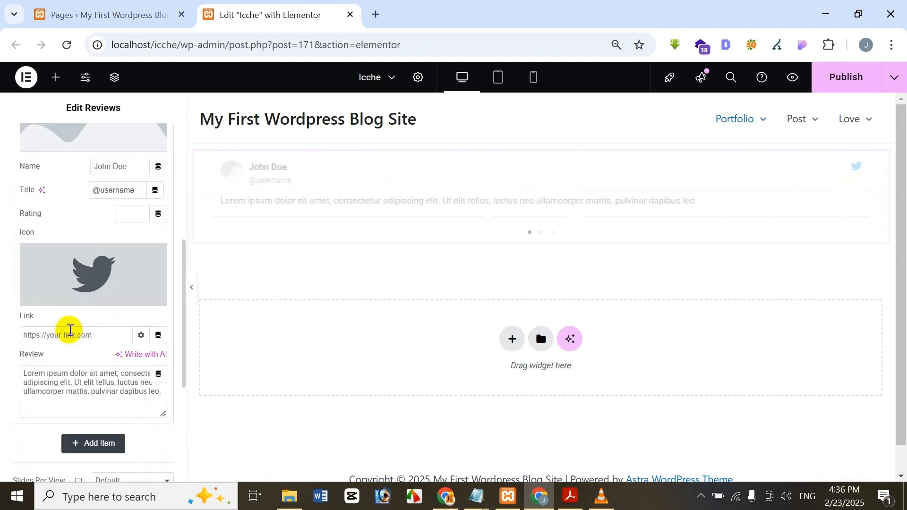
scroll(71, 333, down, 1)
click(97, 375)
click(97, 402)
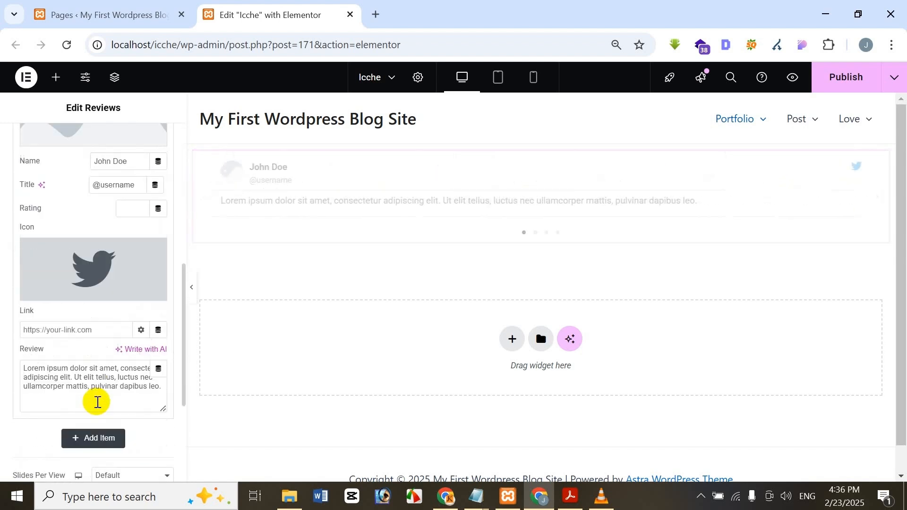
scroll(97, 402, up, 6)
click(34, 329)
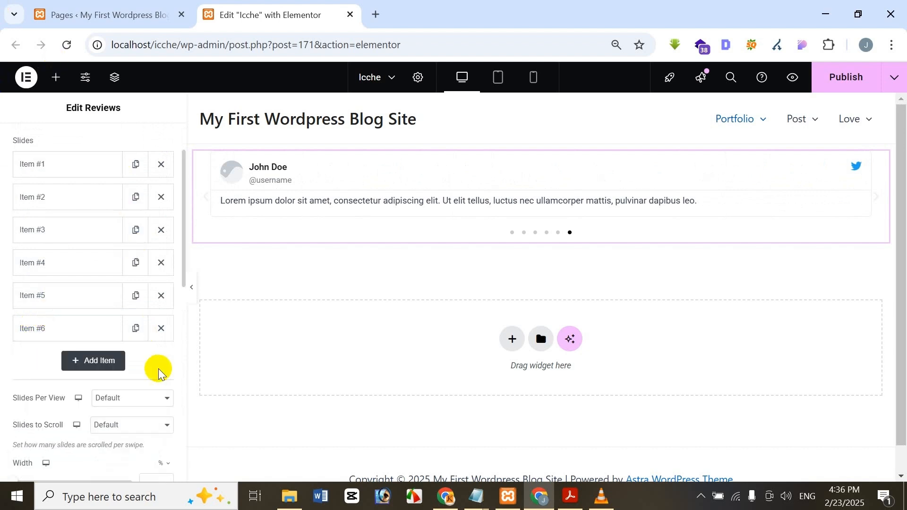
Step: Delete the sixth review slide, then duplicate the fifth slide and remove the copy
click(161, 328)
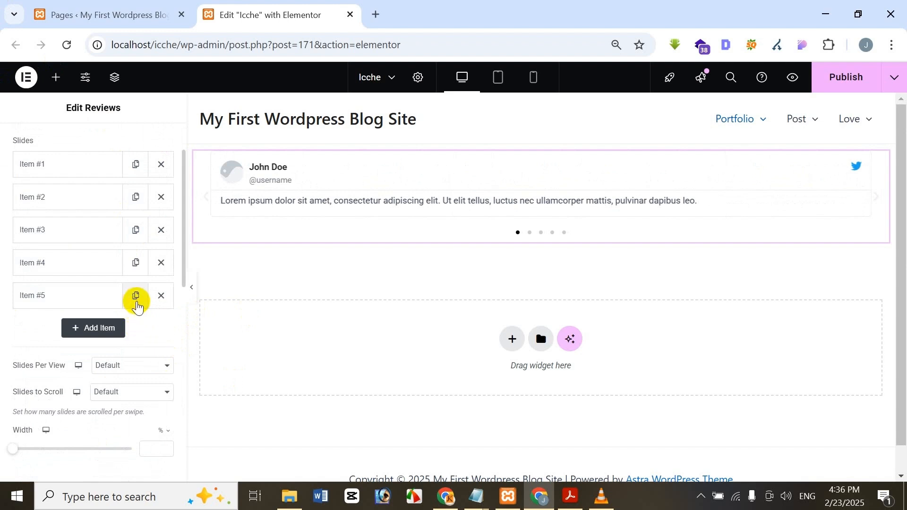
click(137, 305)
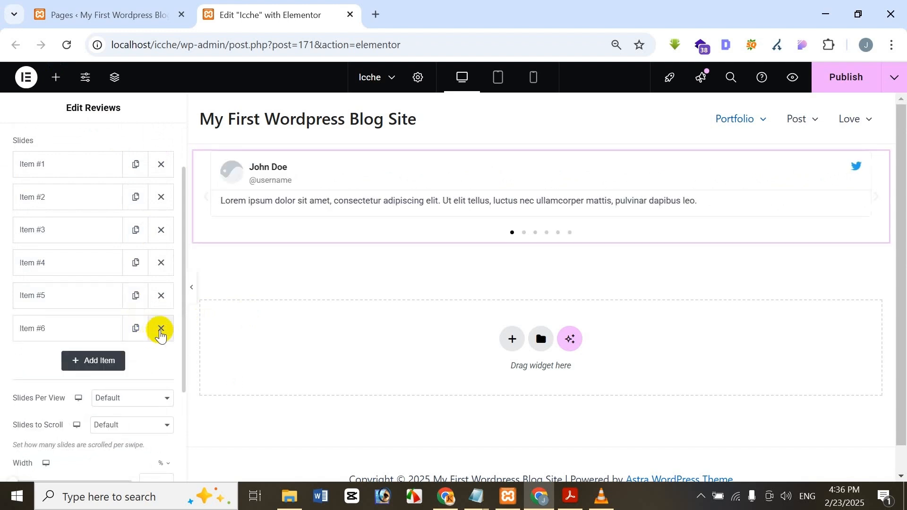
click(160, 332)
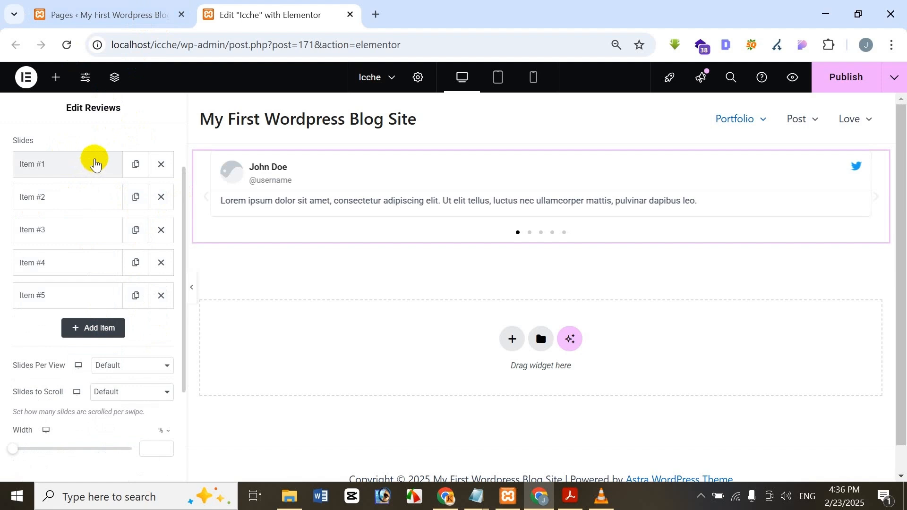
Step: Set the first review slide's image to kokomi-2.jpg from the media library
click(104, 166)
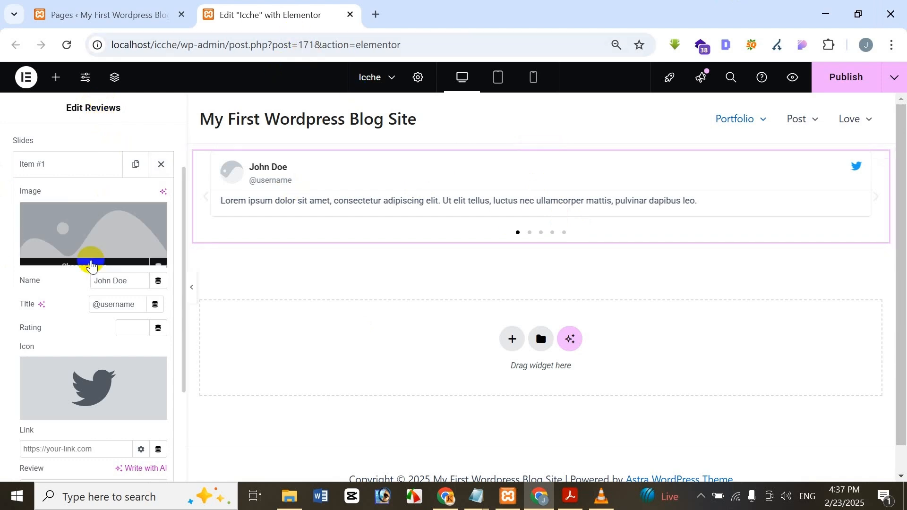
click(65, 263)
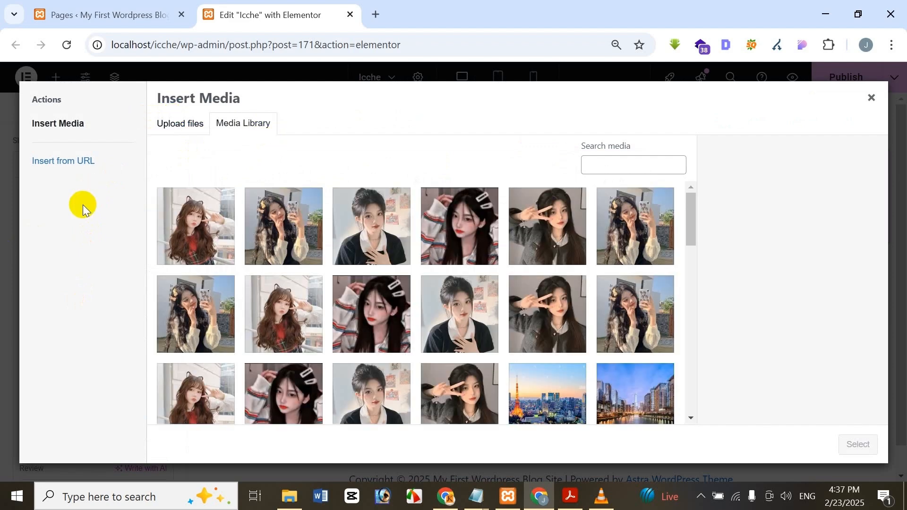
click(305, 320)
click(554, 256)
click(558, 227)
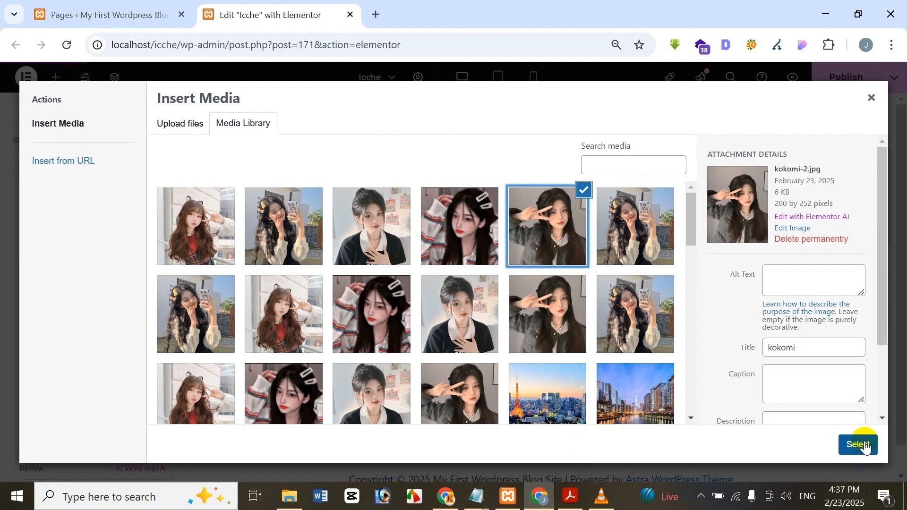
click(861, 442)
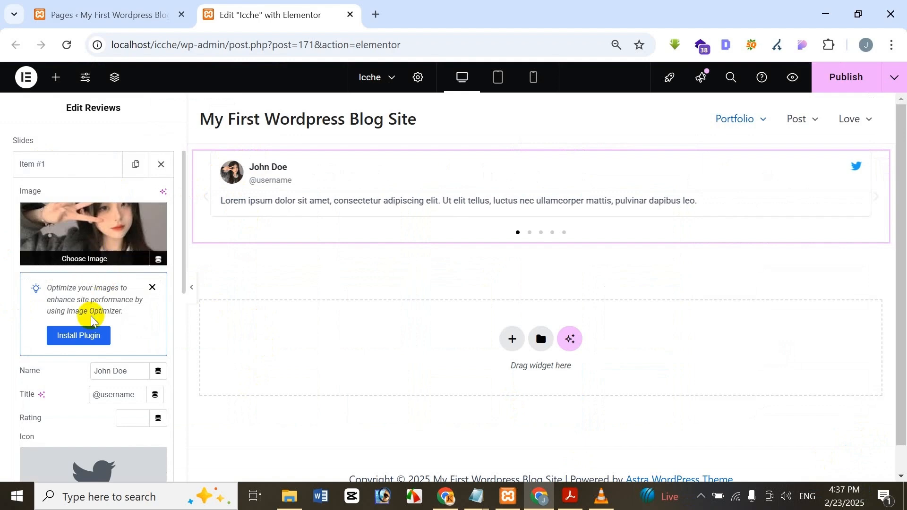
Step: Replace the placeholder name on the first review slide with the reviewer's name
scroll(100, 286, down, 2)
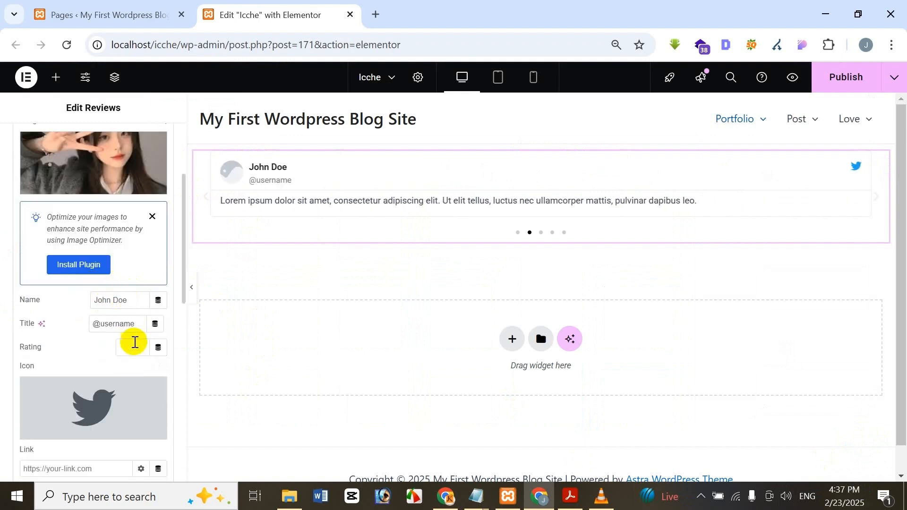
drag(131, 300, 62, 289)
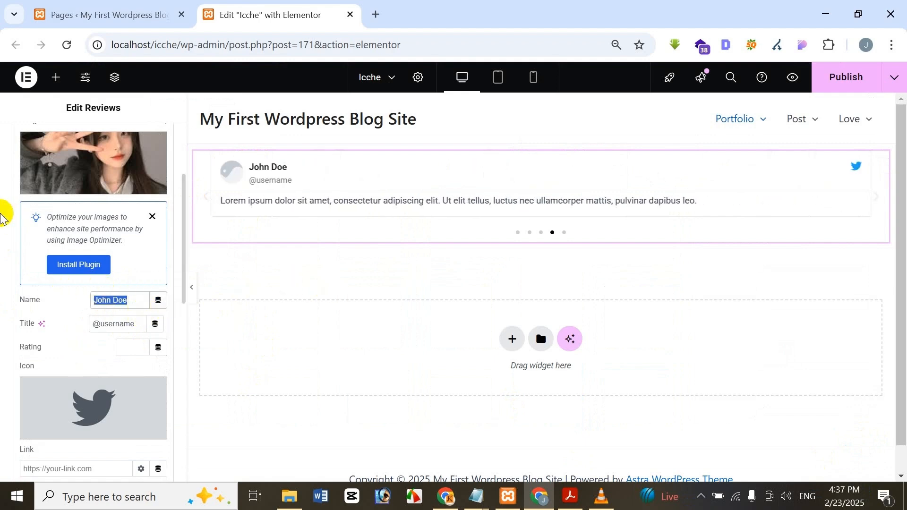
key(BackSpace)
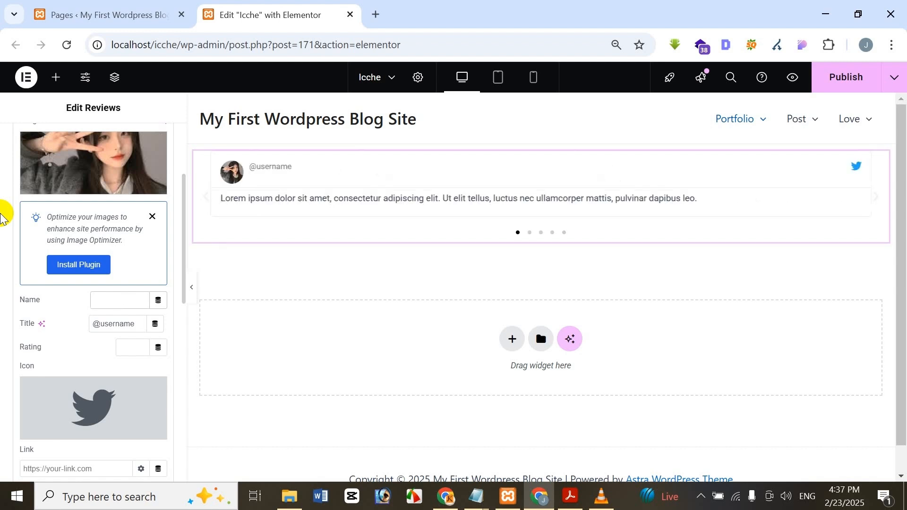
text(Ms. Kokomi)
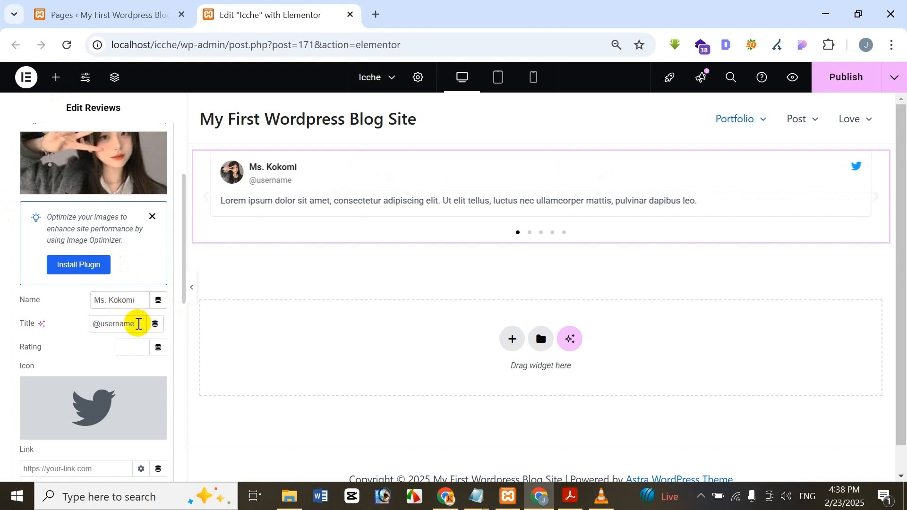
Step: Set the first review slide's title to "CEO, Frounder"
drag(137, 324, 104, 329)
key(BackSpace)
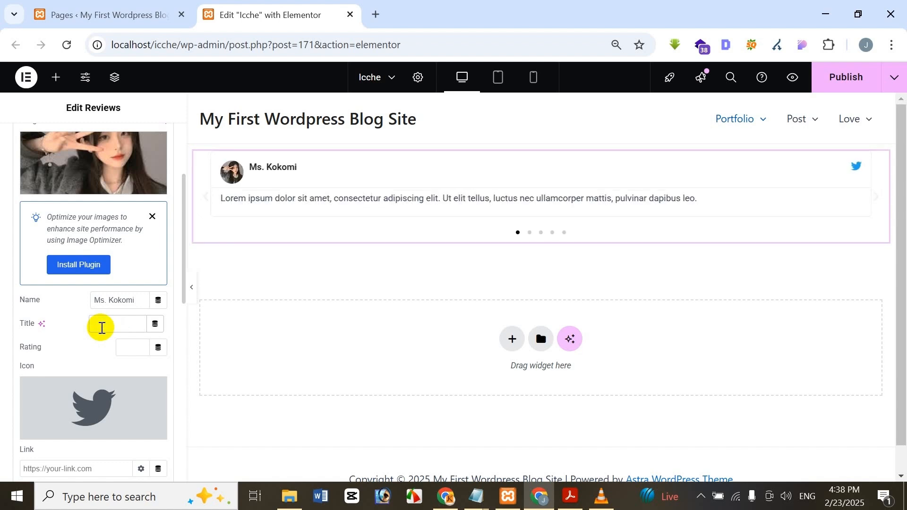
text(C)
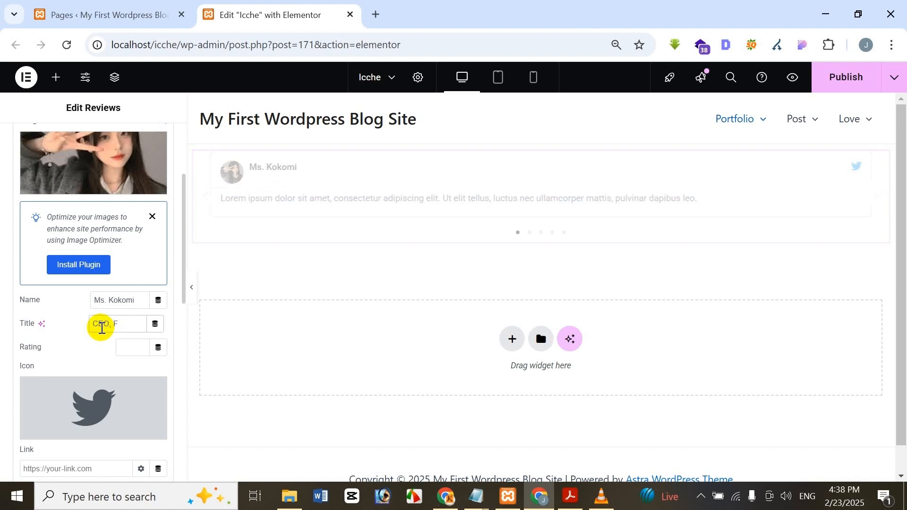
text(EO, Frou)
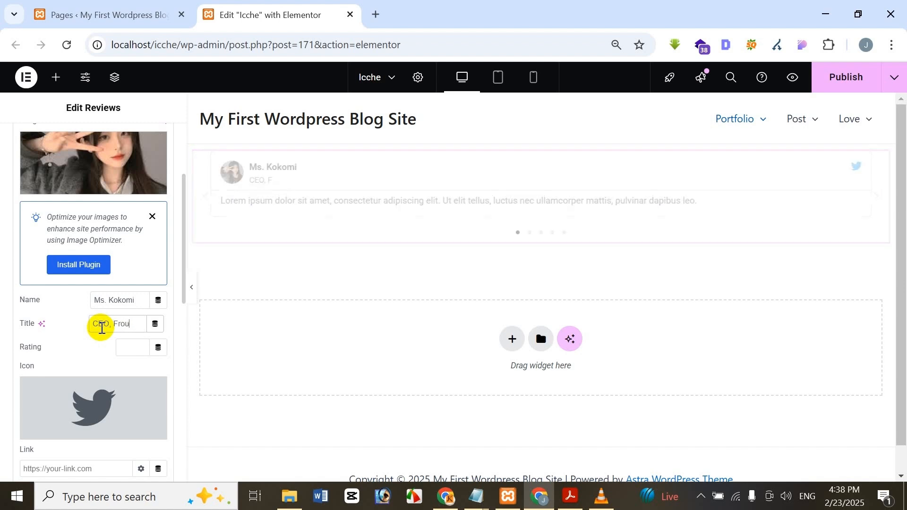
text(nder)
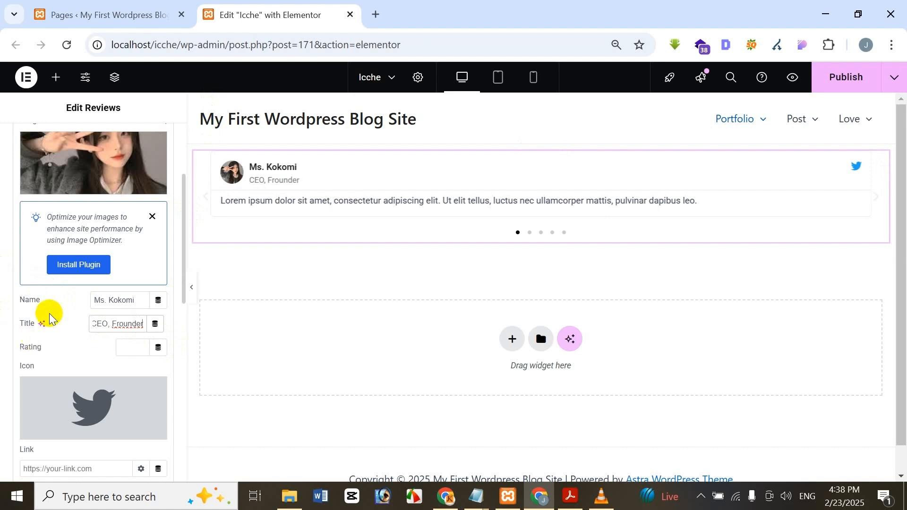
Step: Set the first review slide's rating to 5
scroll(85, 312, down, 2)
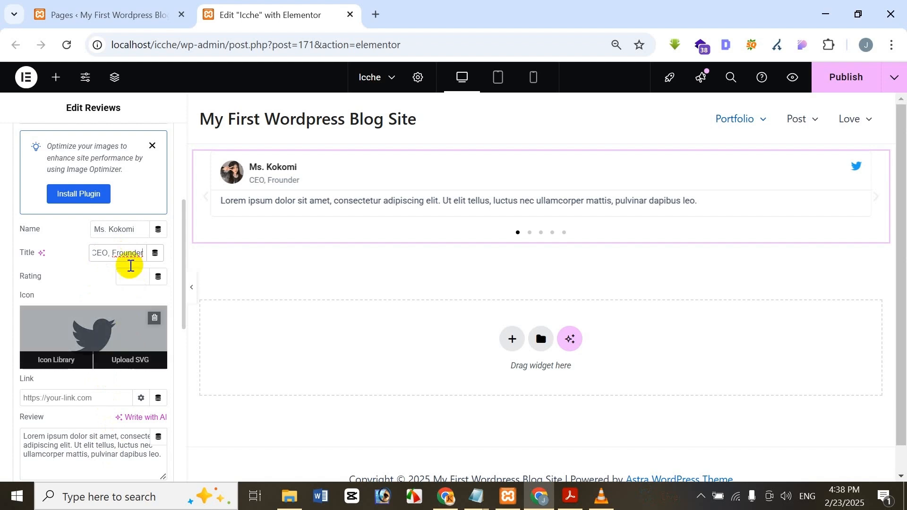
click(129, 273)
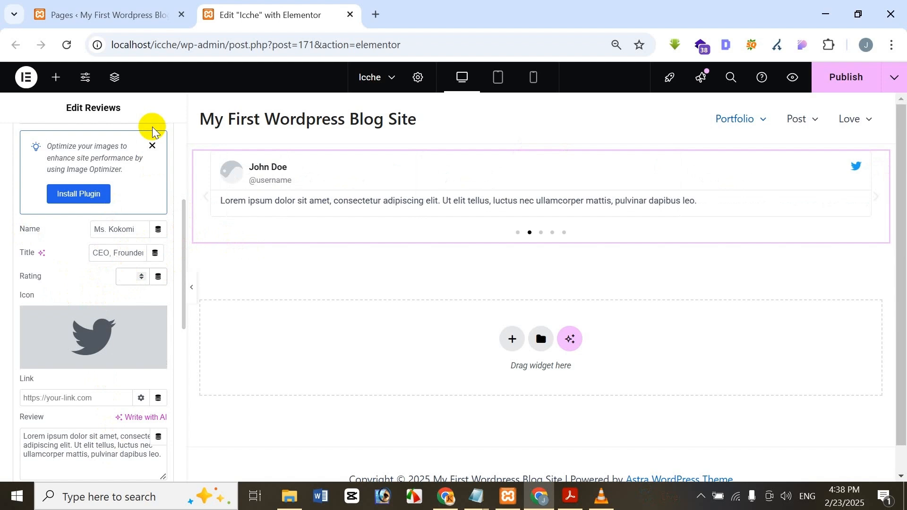
text(5)
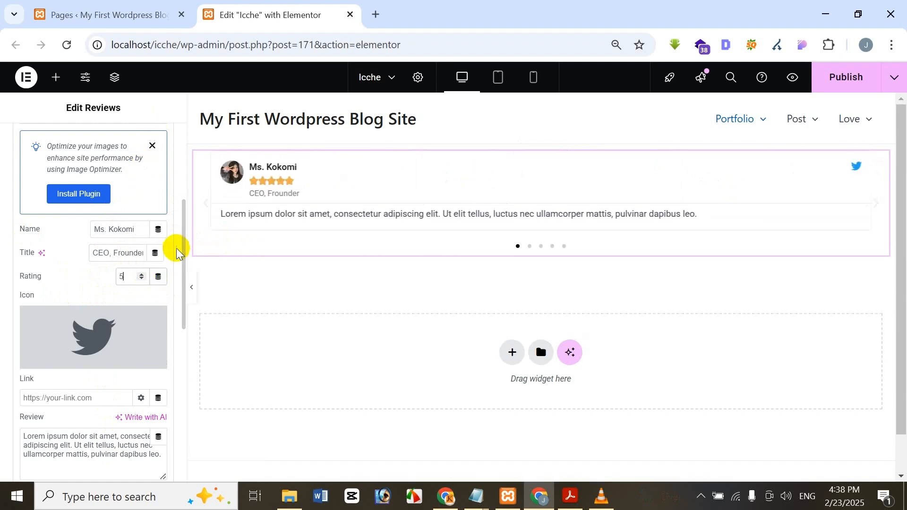
text(.)
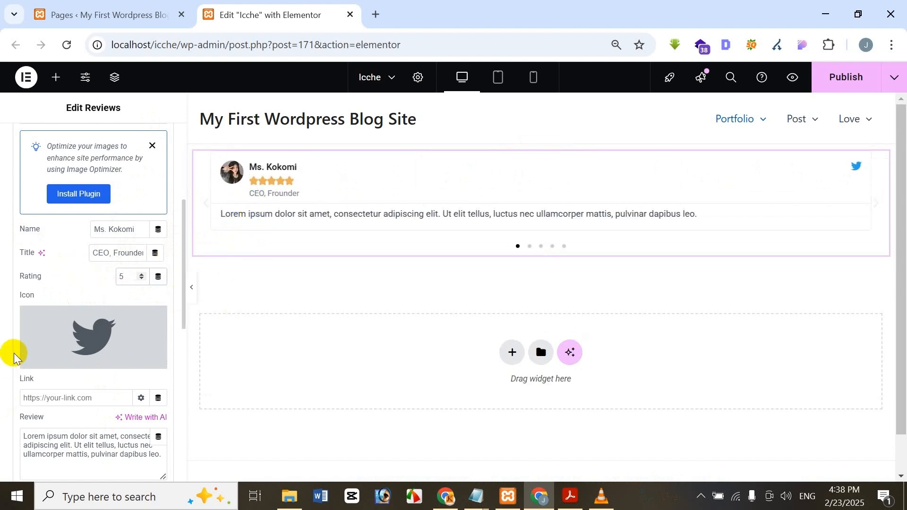
Step: Try a rating of 2 on the first review slide and restore the rating to 5
key(BackSpace)
text(2)
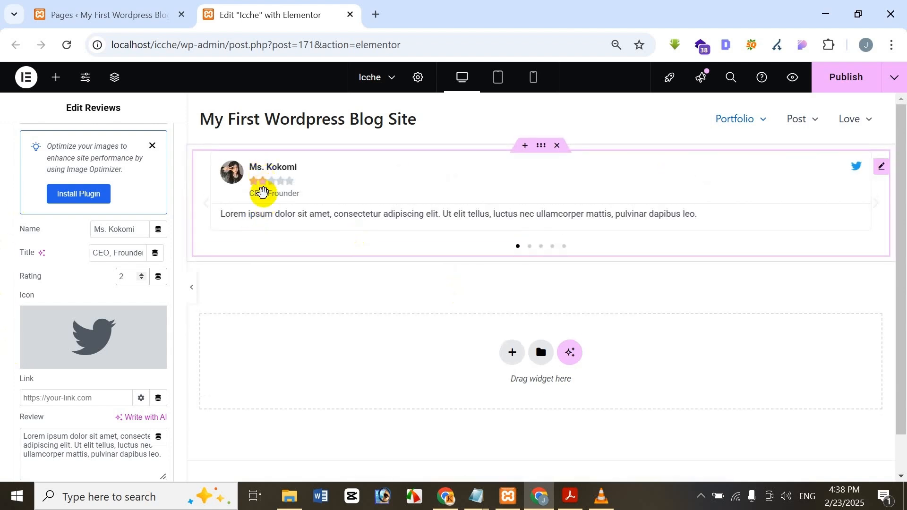
key(BackSpace)
text(5)
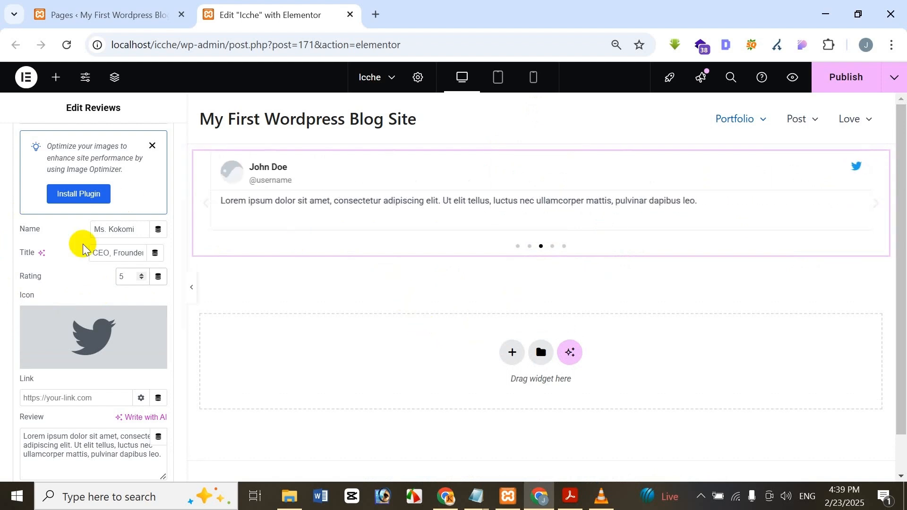
Step: Open the icon library for the first review slide and browse the recommended and complete icon sets for a social icon
mouse_move(105, 358)
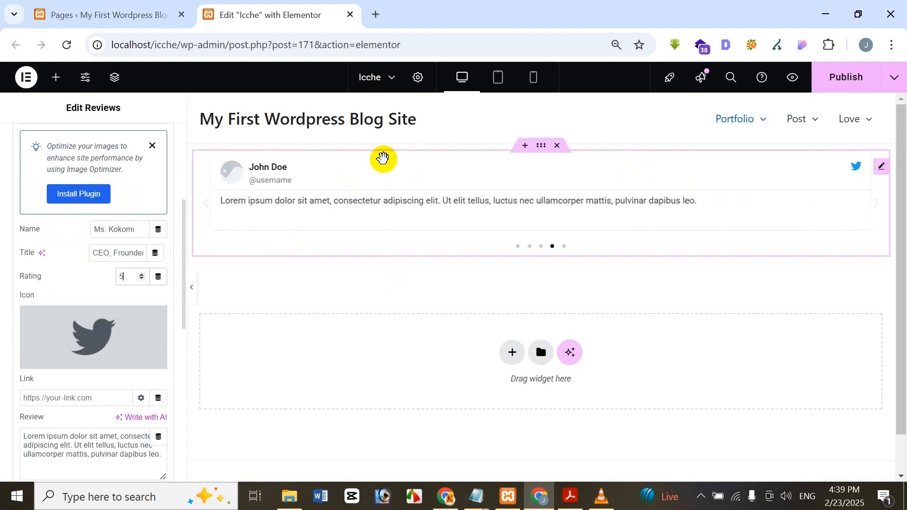
scroll(44, 219, up, 2)
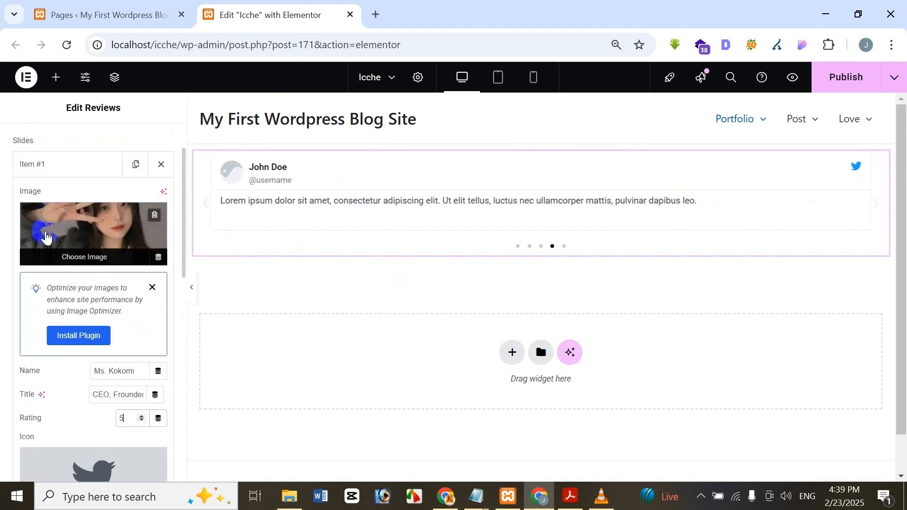
scroll(55, 264, down, 2)
mouse_move(64, 331)
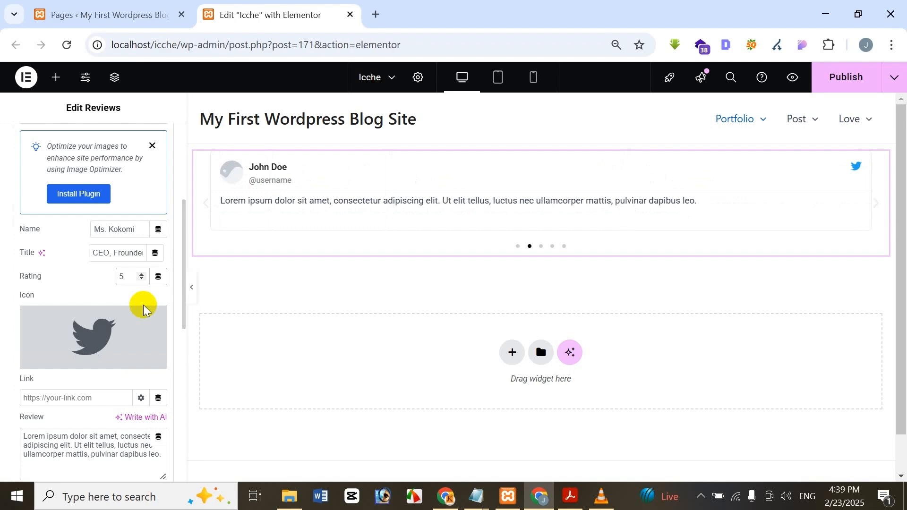
click(56, 365)
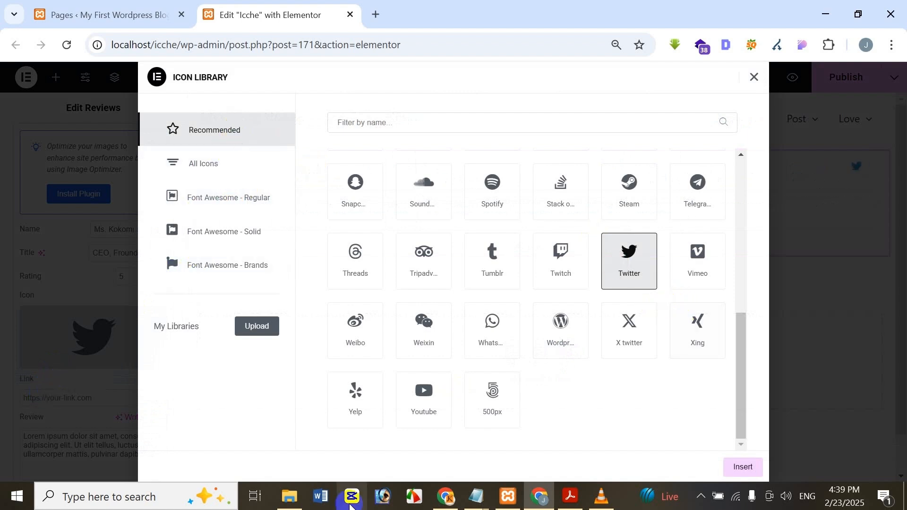
scroll(490, 342, up, 5)
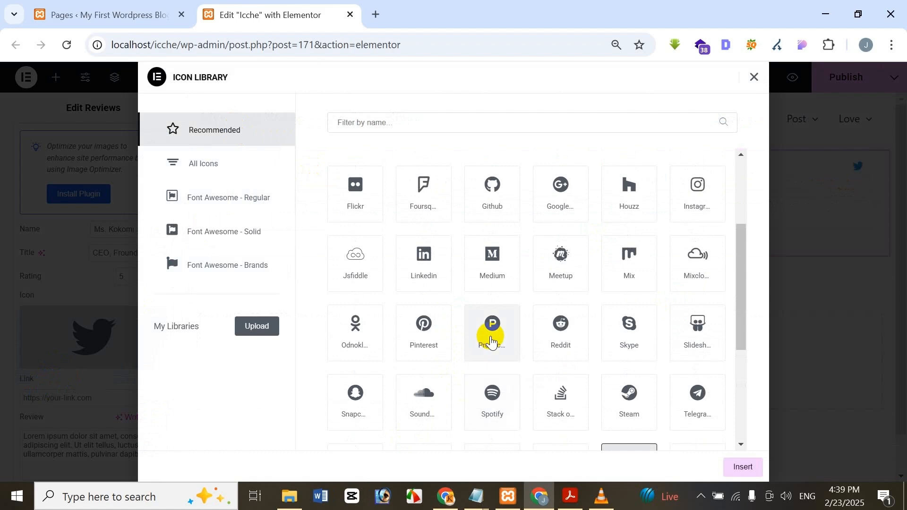
scroll(492, 341, up, 3)
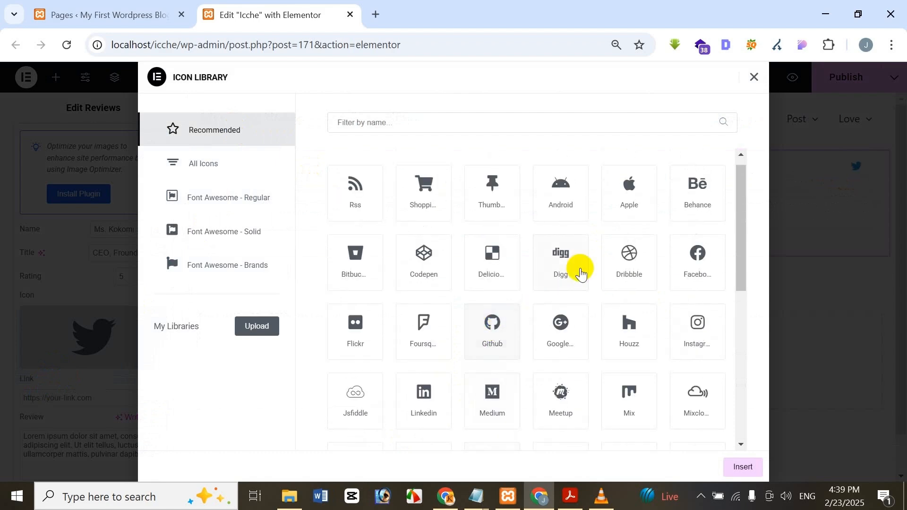
drag(738, 274, 739, 415)
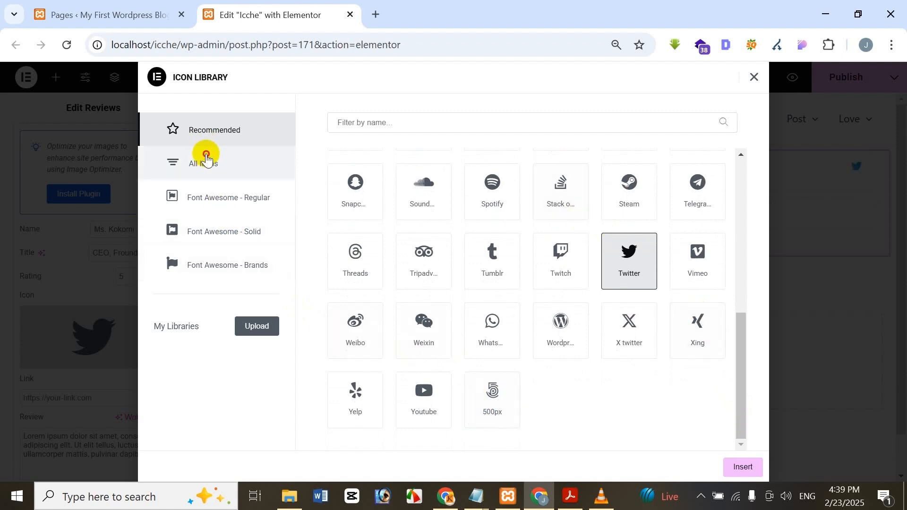
click(206, 159)
scroll(553, 290, down, 1)
scroll(552, 289, up, 2)
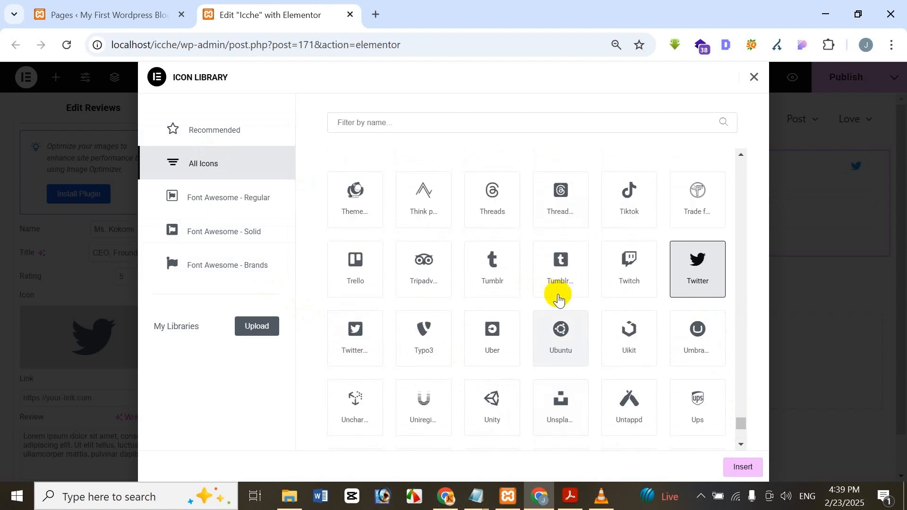
scroll(553, 288, up, 1)
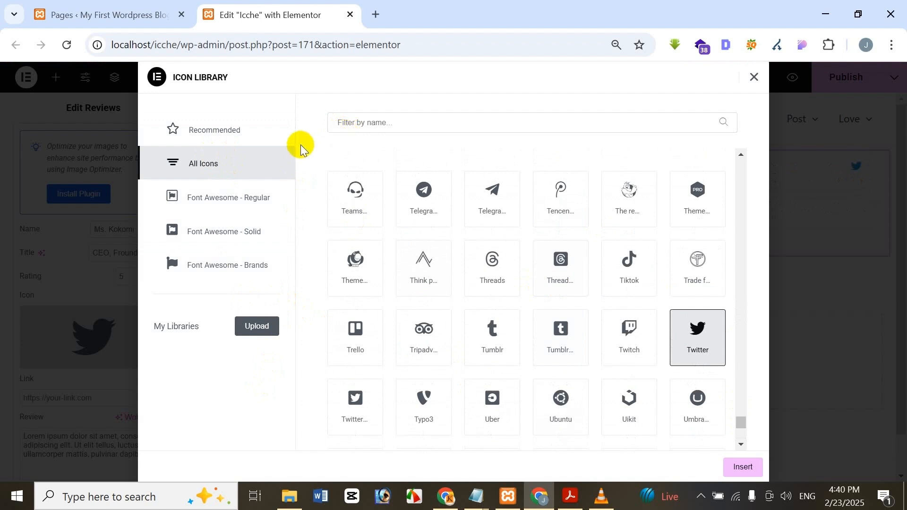
click(197, 138)
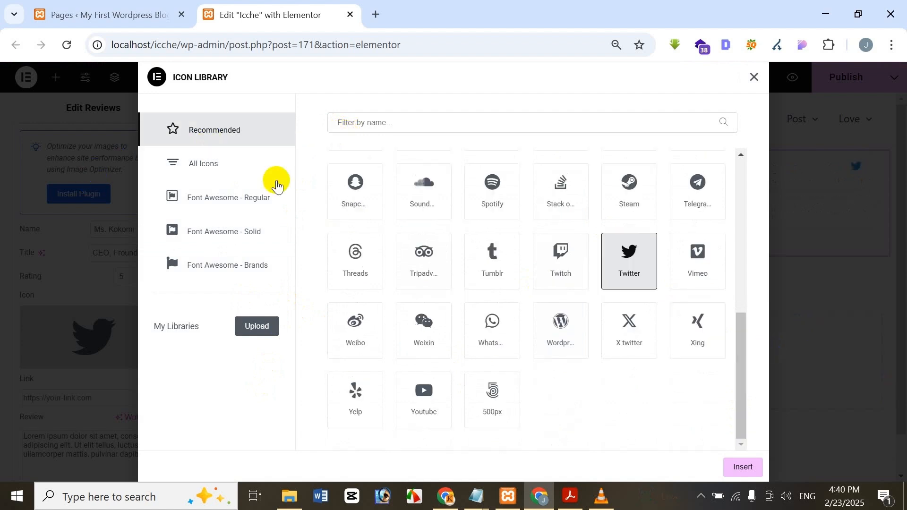
scroll(628, 314, up, 8)
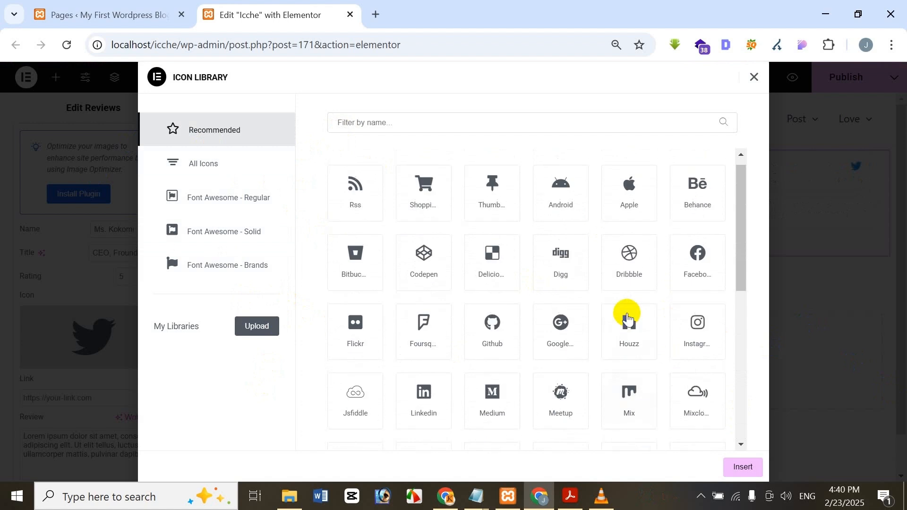
Step: Set the first review slide's icon to Tiktok, chosen from the complete icon set
click(204, 173)
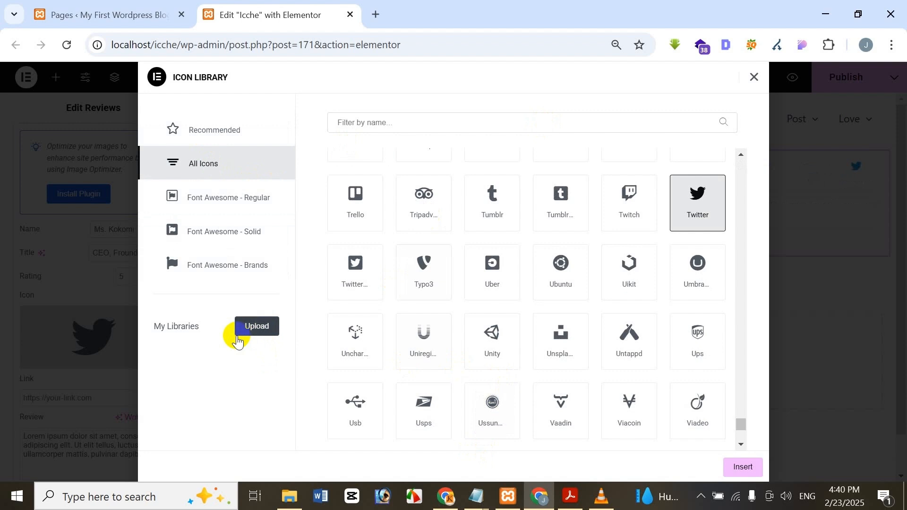
scroll(529, 291, up, 2)
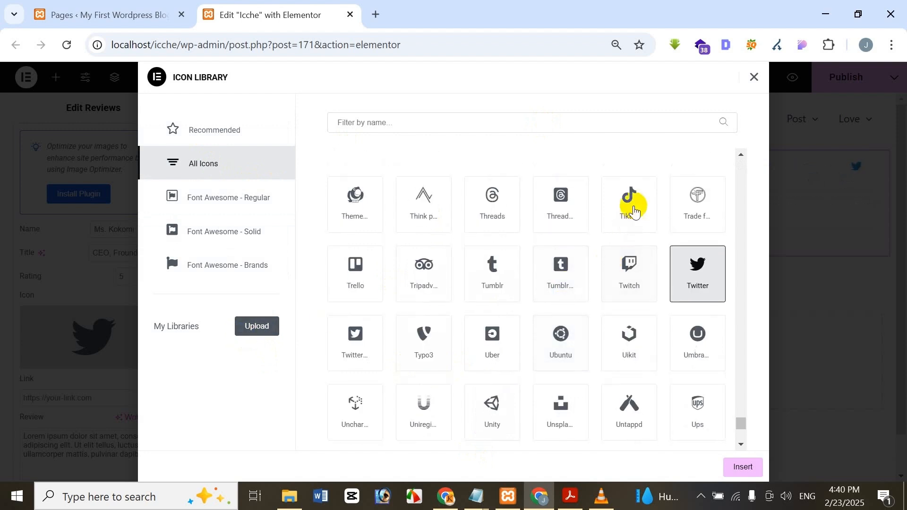
click(633, 211)
click(744, 468)
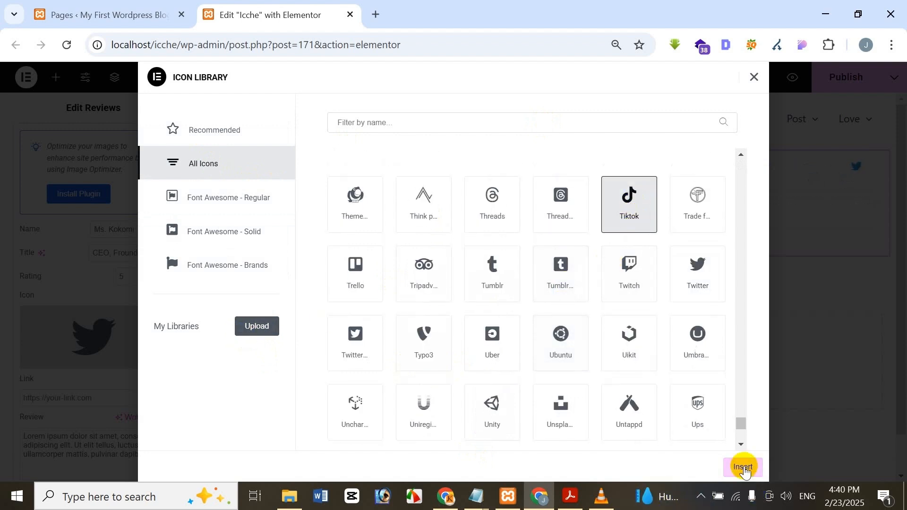
click(750, 470)
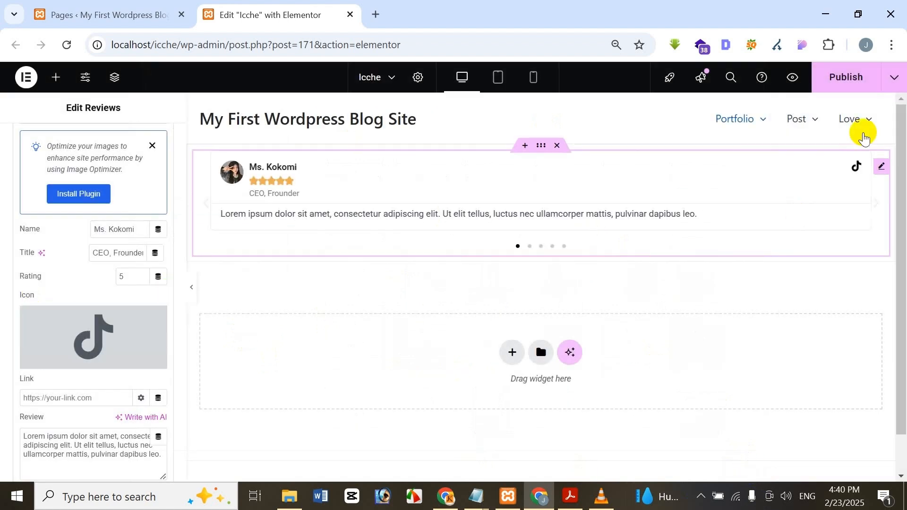
mouse_move(78, 331)
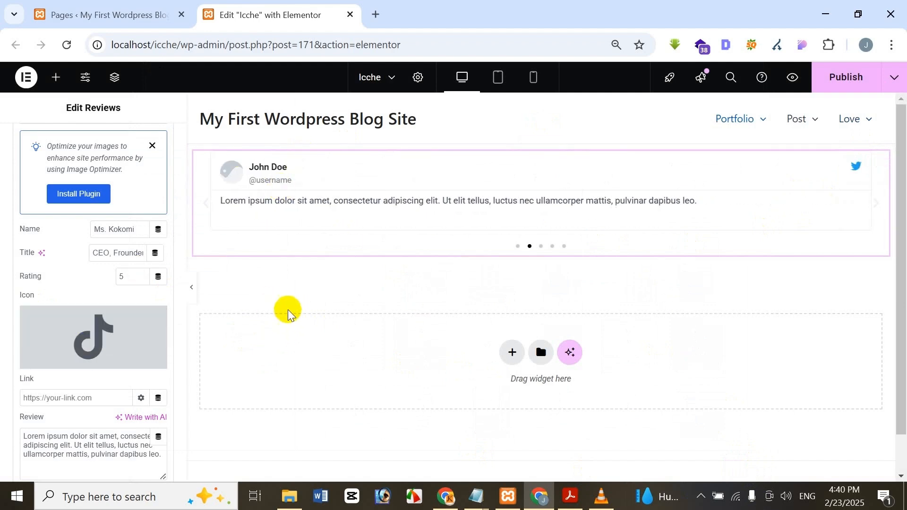
scroll(54, 284, down, 2)
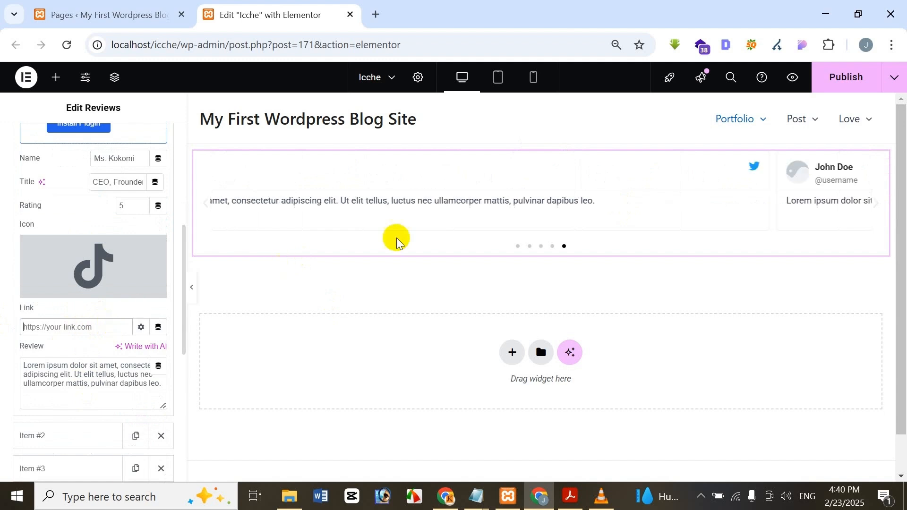
mouse_move(856, 119)
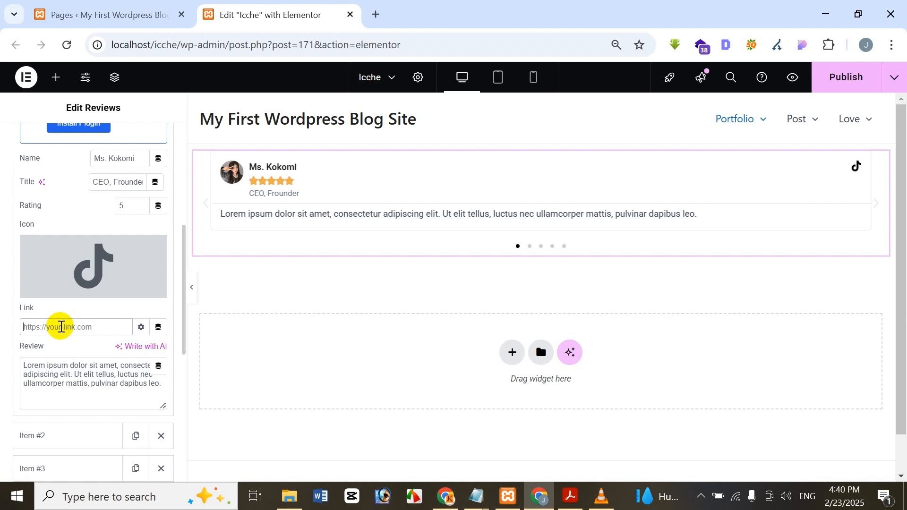
click(61, 327)
text(www)
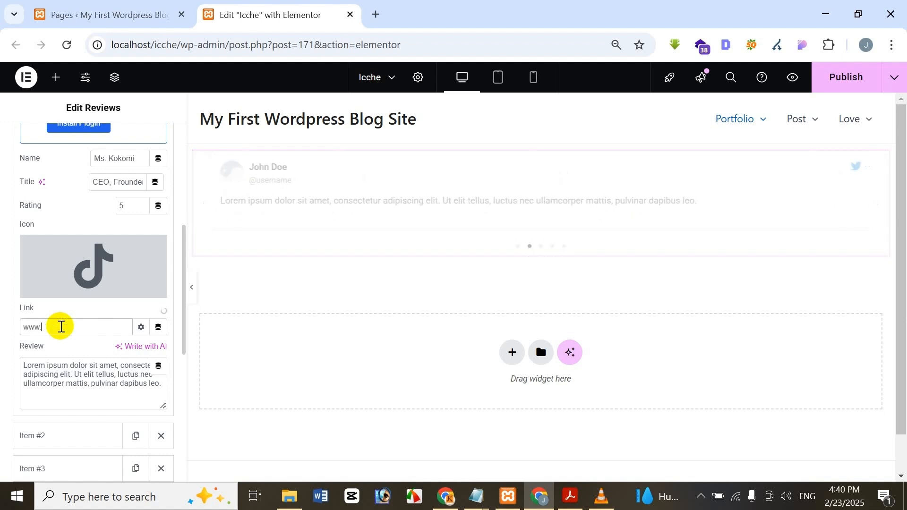
text(.tiktok.com)
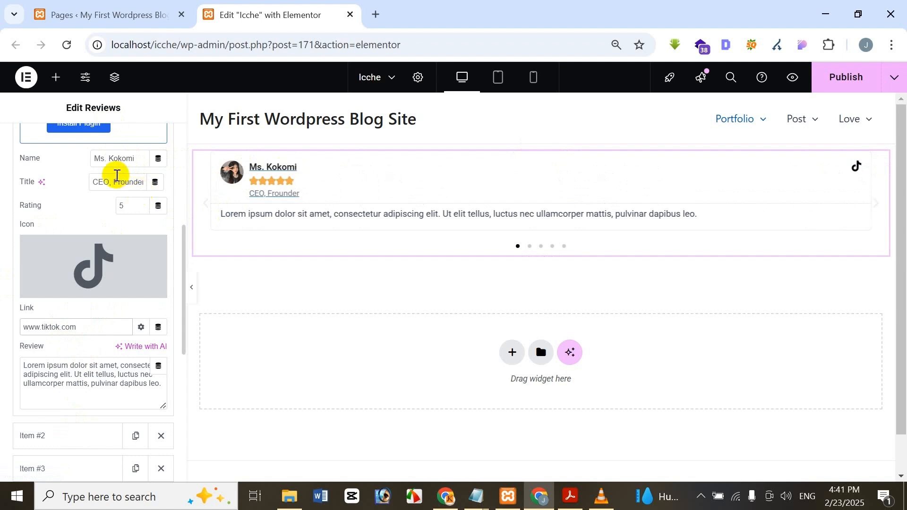
Step: Replace the first slide's placeholder review text with "Icche Online Shop Is The Best Online Servis"
mouse_move(95, 233)
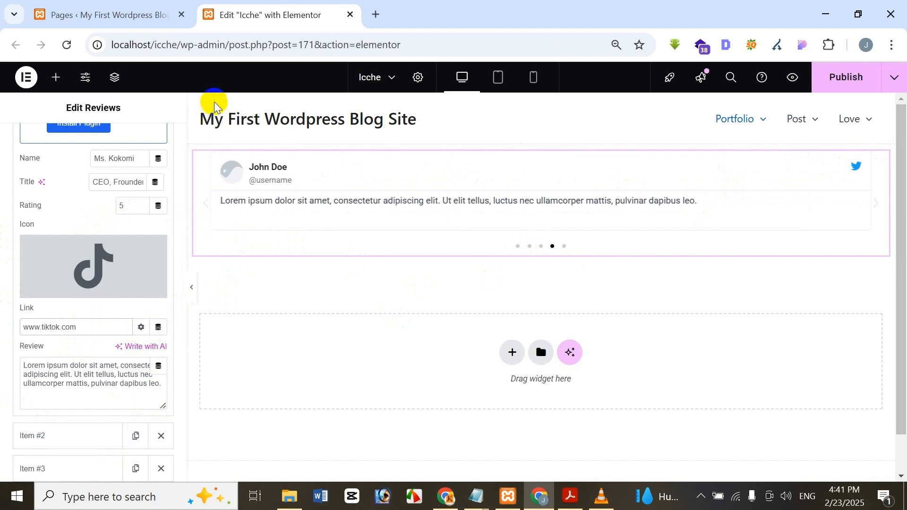
click(67, 394)
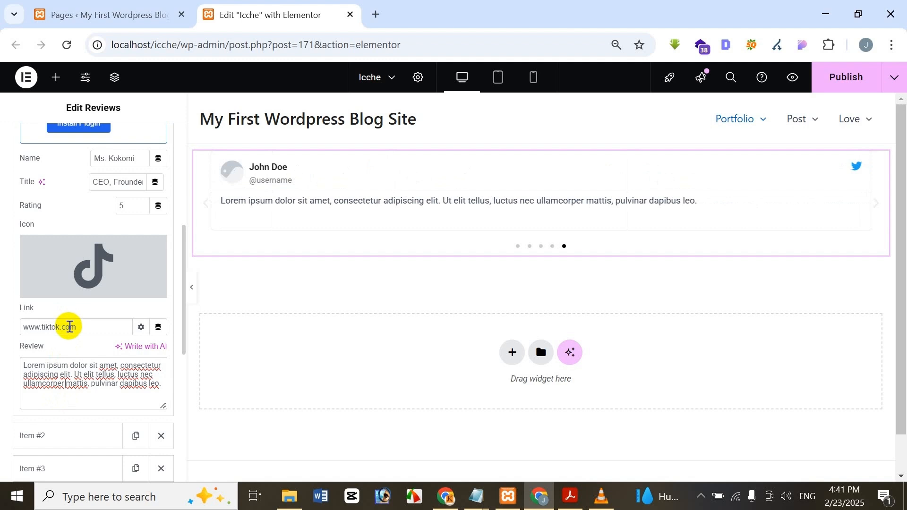
key(ctrl+a)
key(BackSpace)
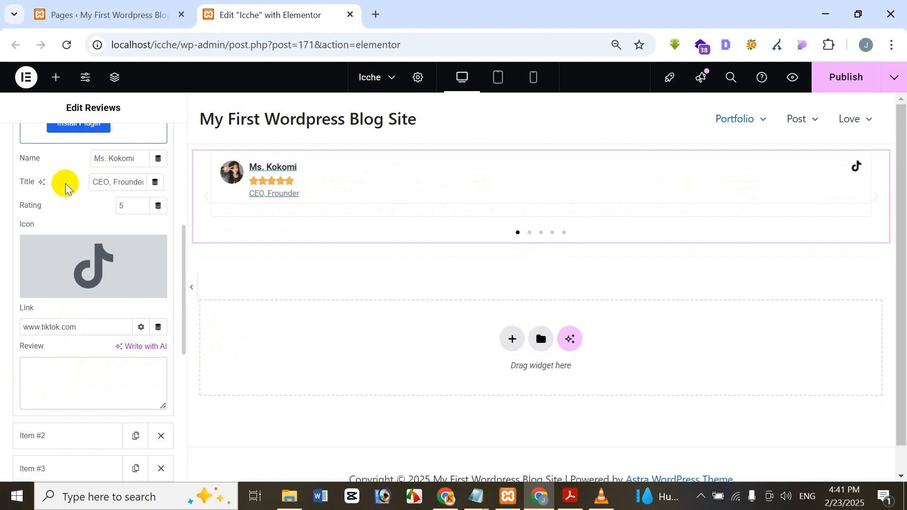
text(Icche Online Shop)
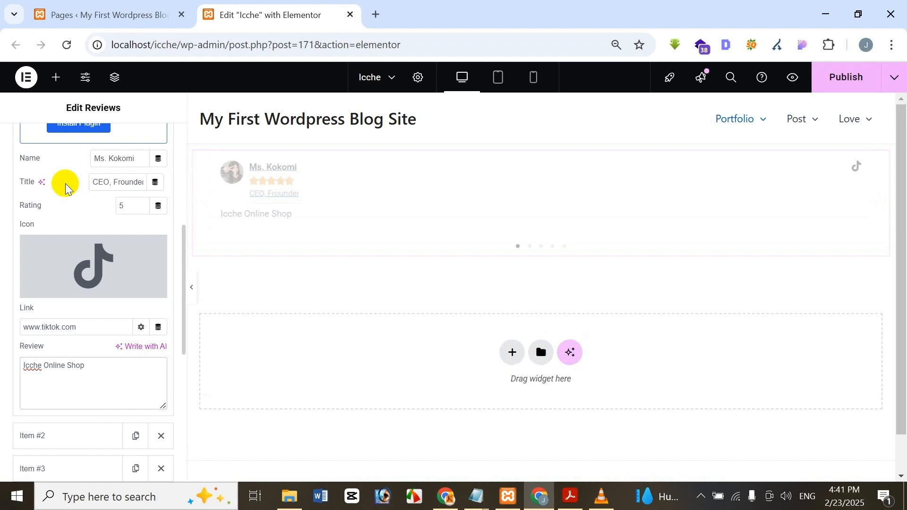
text(Is The Best)
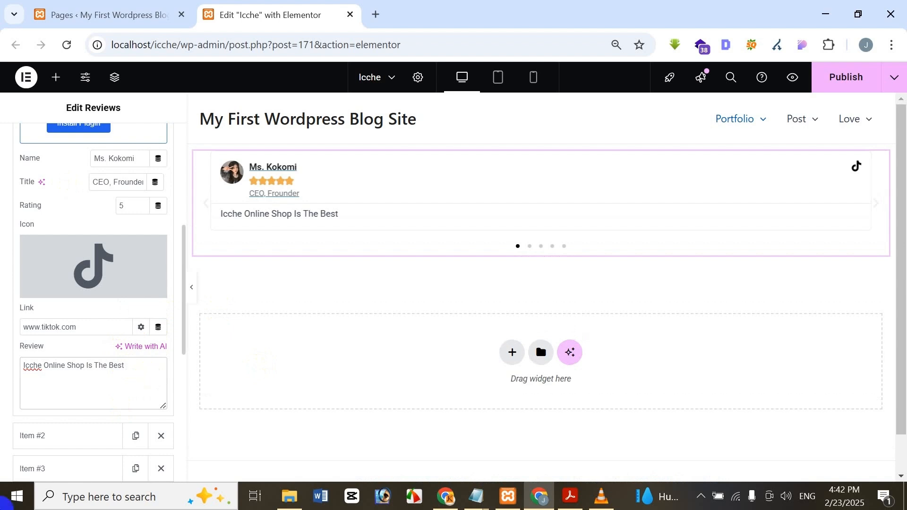
text(Online)
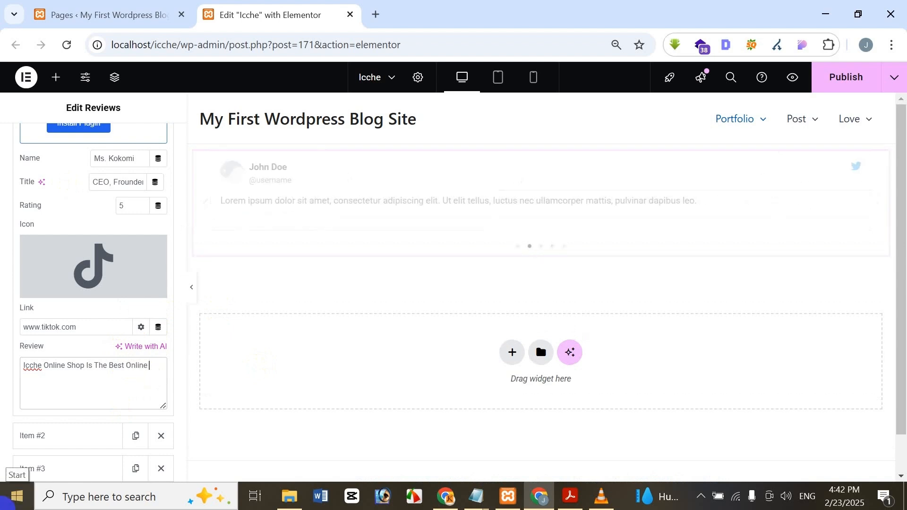
text( Servis)
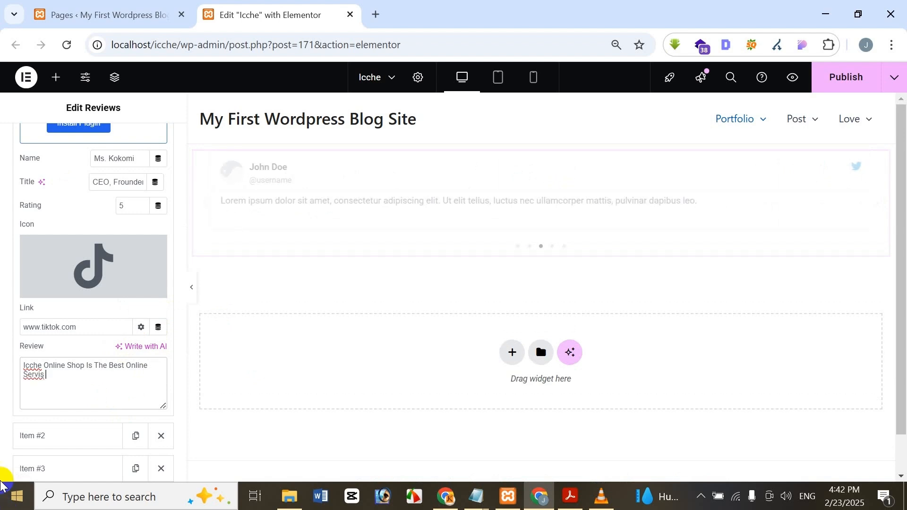
Step: Replace the misspelled last word of the first slide's review text with "Service provider"
double_click(34, 376)
right_click(42, 376)
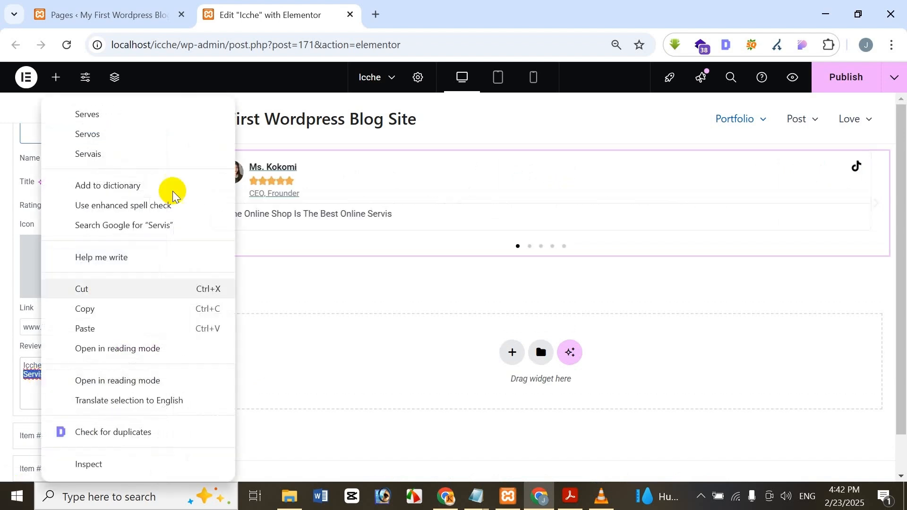
click(157, 109)
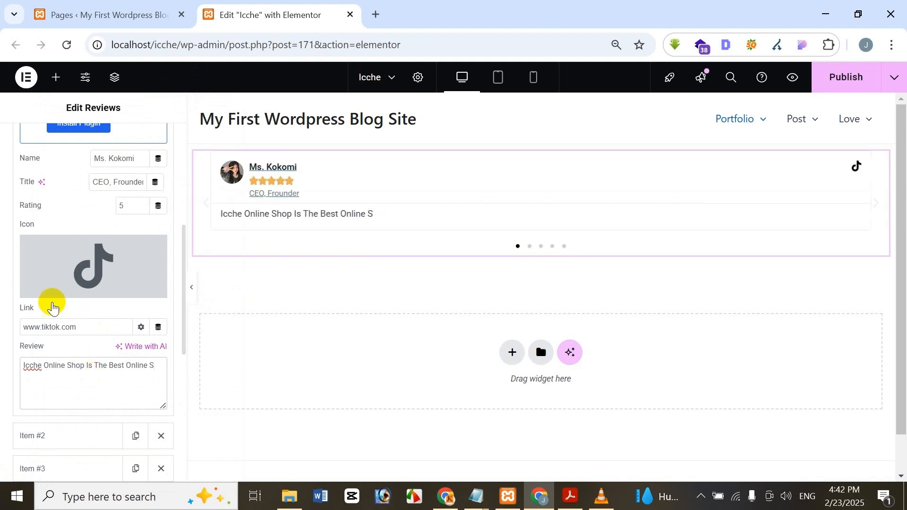
text(er)
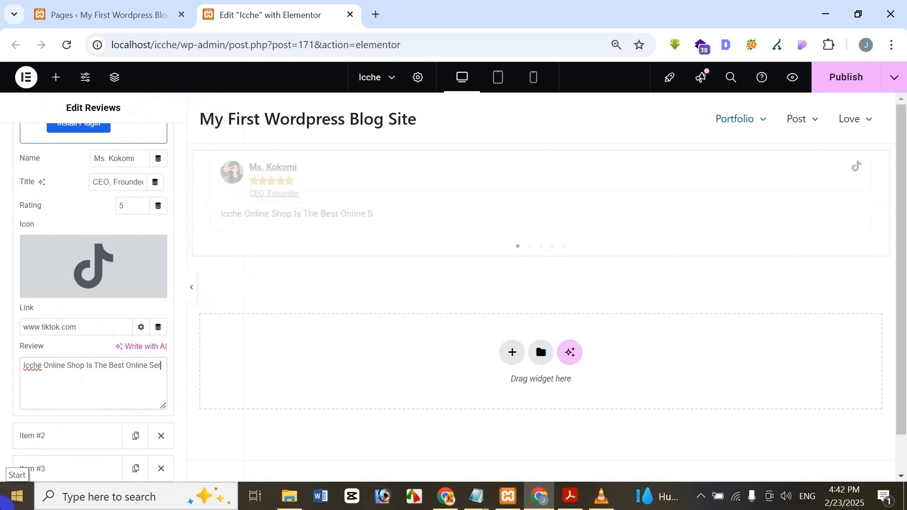
text(vice)
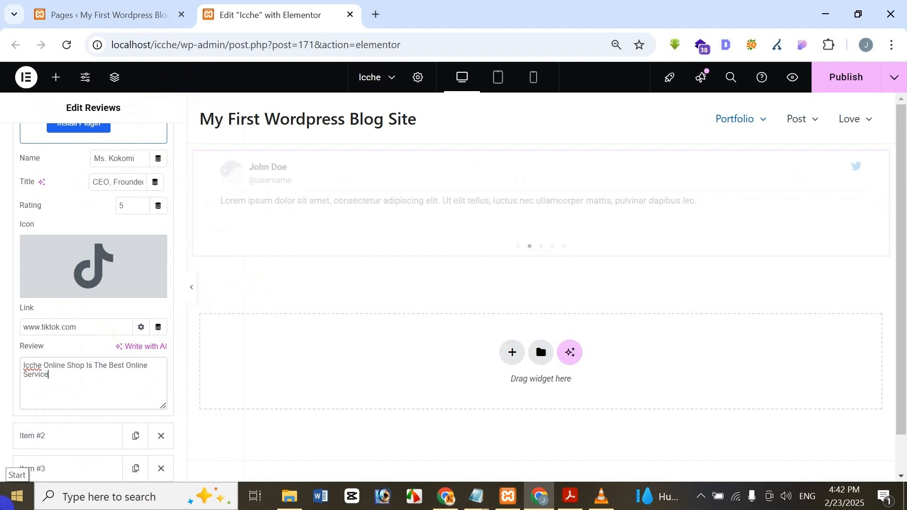
text( provider)
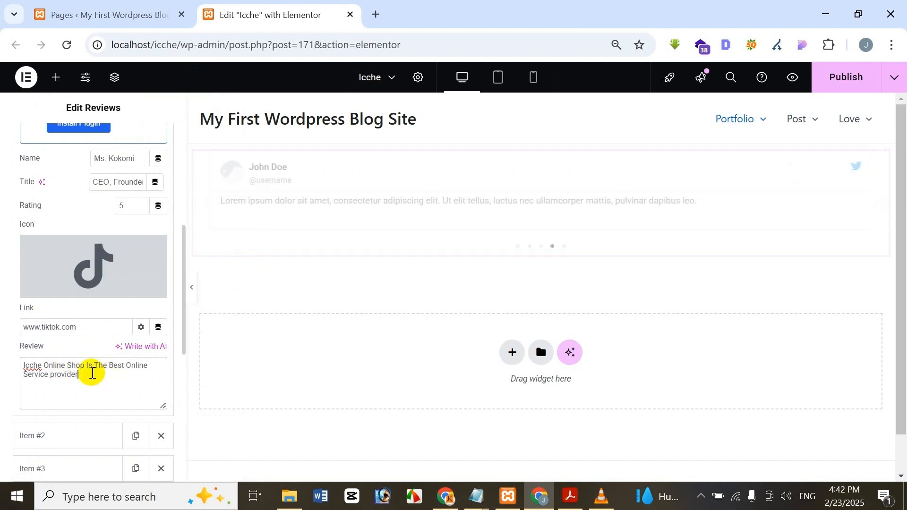
Step: Capitalise "Provider" in the first slide's review text and add the word "Company" at the end
click(73, 389)
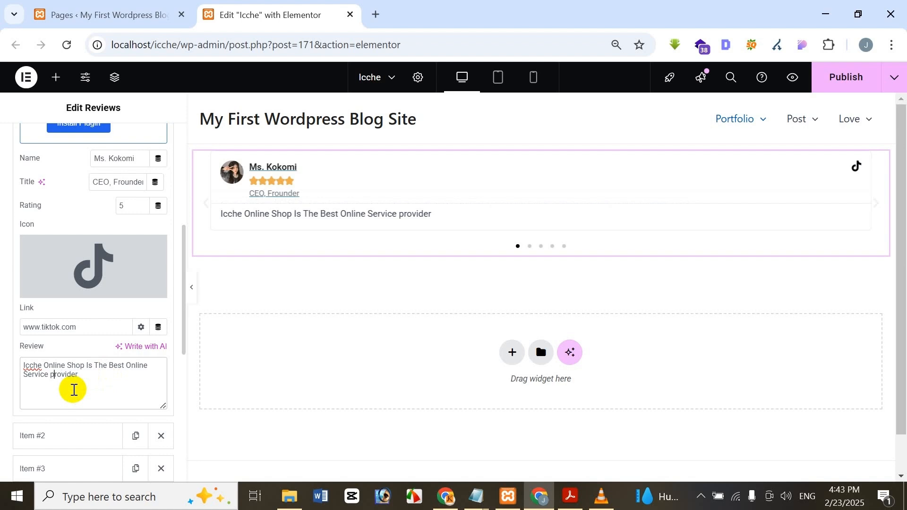
key(BackSpace)
text(P)
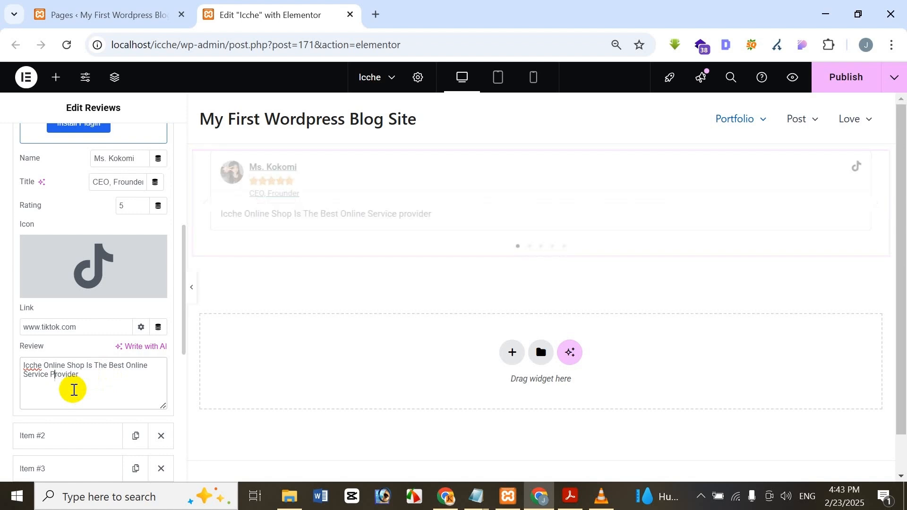
click(81, 376)
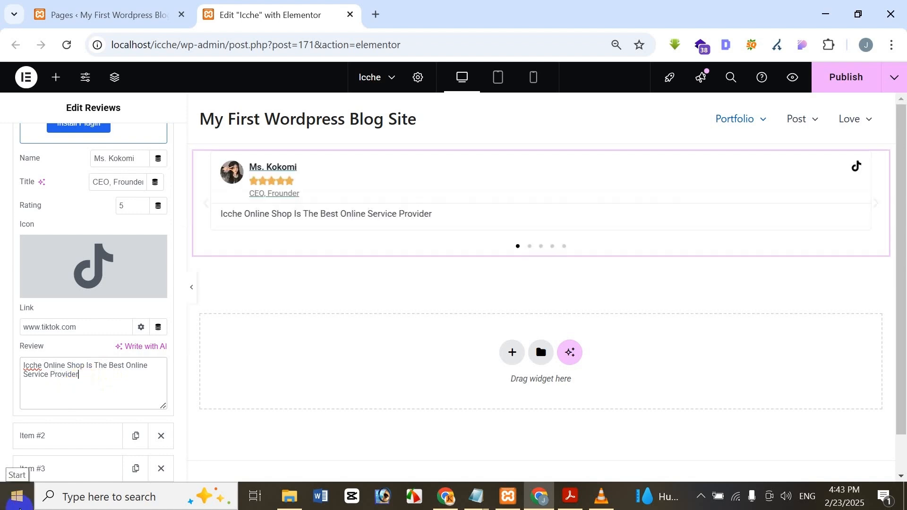
text(Company)
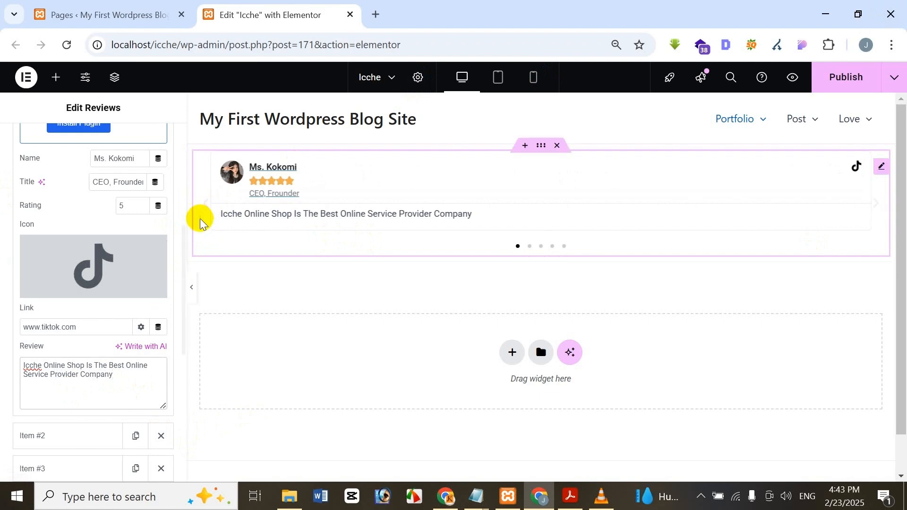
Step: Expand the second review slide and set its image to the striped-sweater portrait from the media library
scroll(85, 346, up, 2)
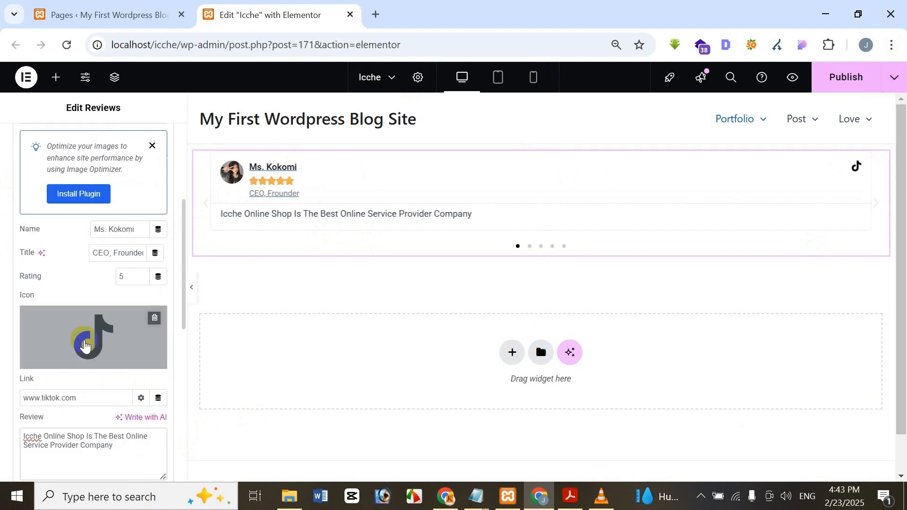
scroll(85, 347, up, 3)
scroll(89, 332, down, 8)
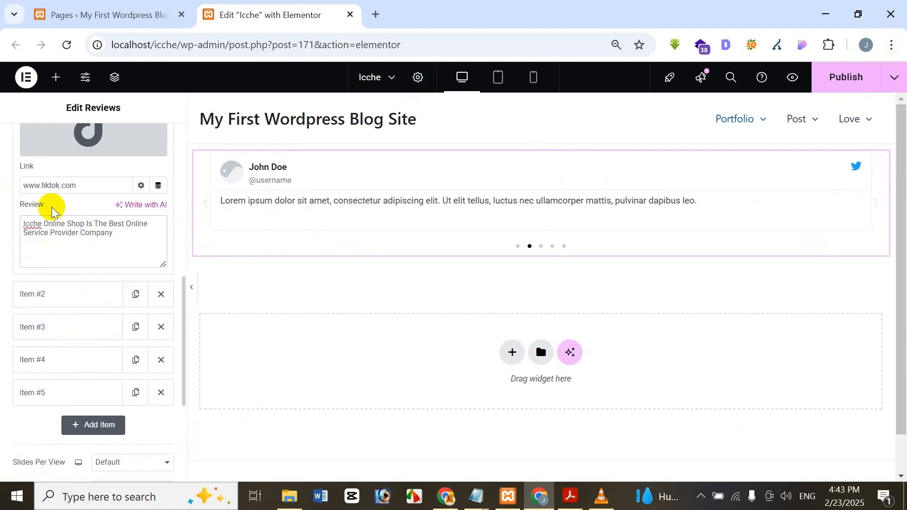
scroll(71, 265, up, 4)
scroll(64, 373, down, 4)
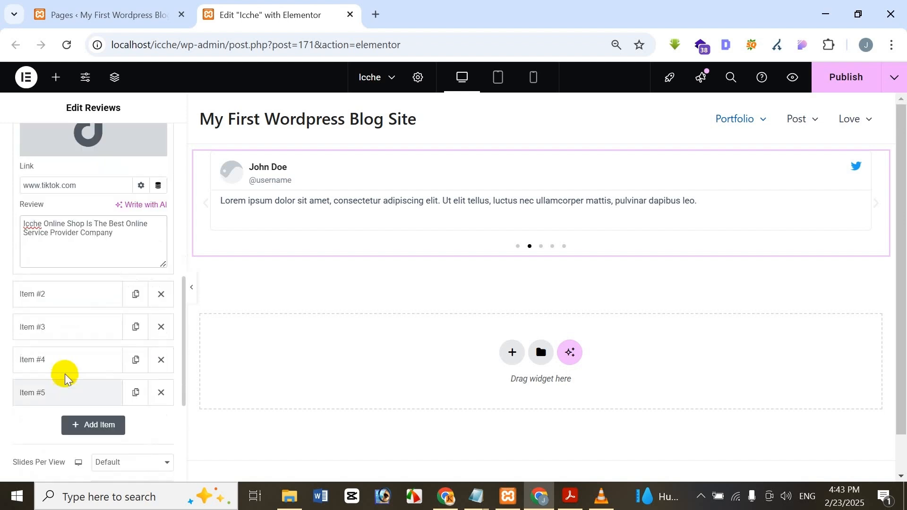
click(72, 294)
scroll(75, 296, up, 4)
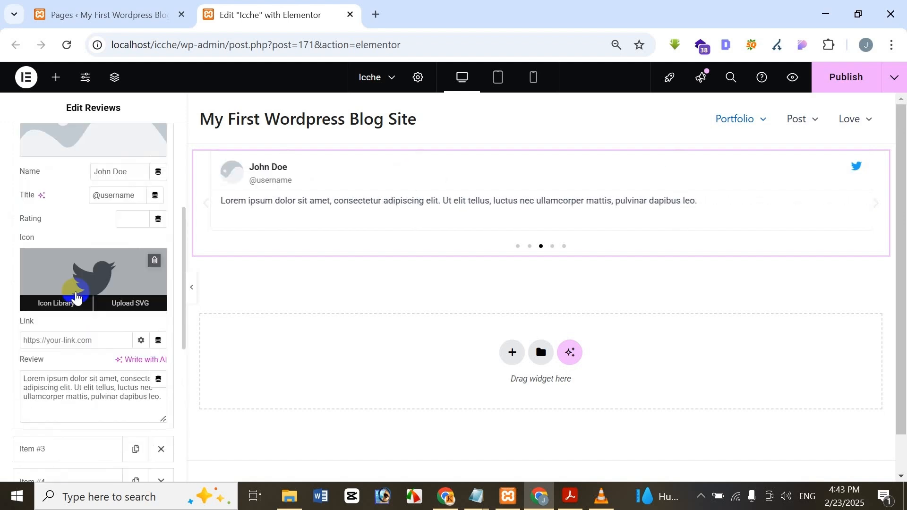
scroll(73, 296, up, 3)
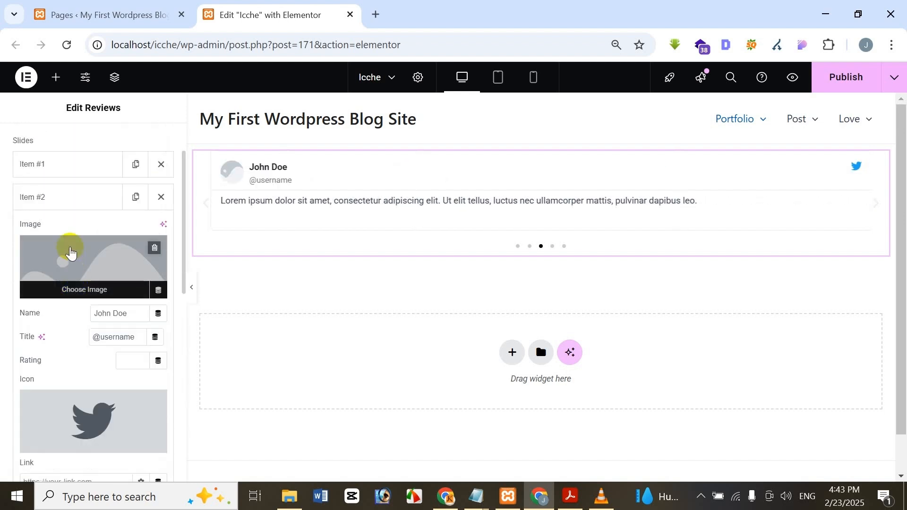
click(70, 252)
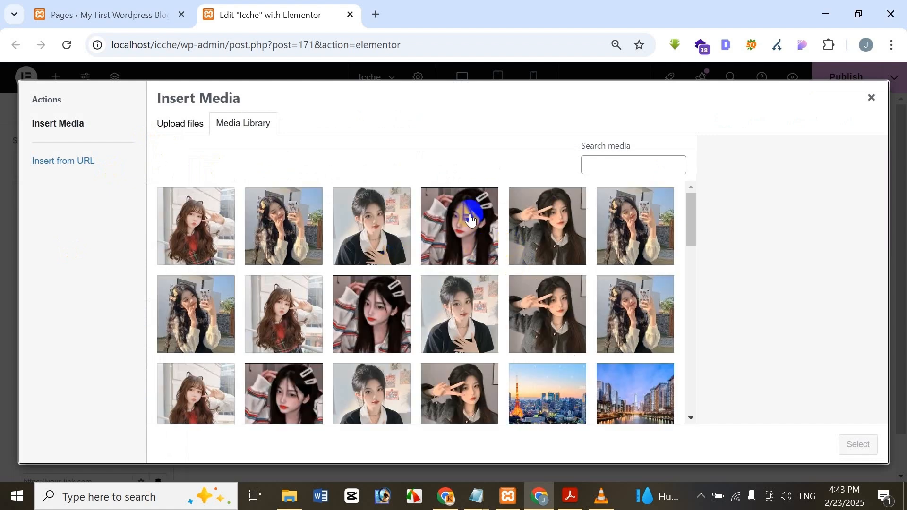
click(470, 218)
click(850, 446)
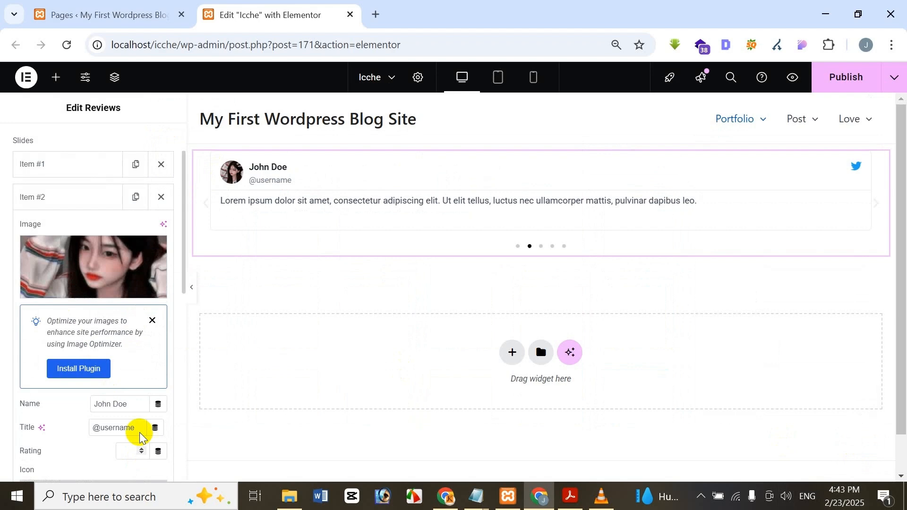
Step: Replace the second slide's placeholder name with the reviewer's name and its title with the reviewer's lowercase @ handle
triple_click(136, 404)
text(Kim Lalsa)
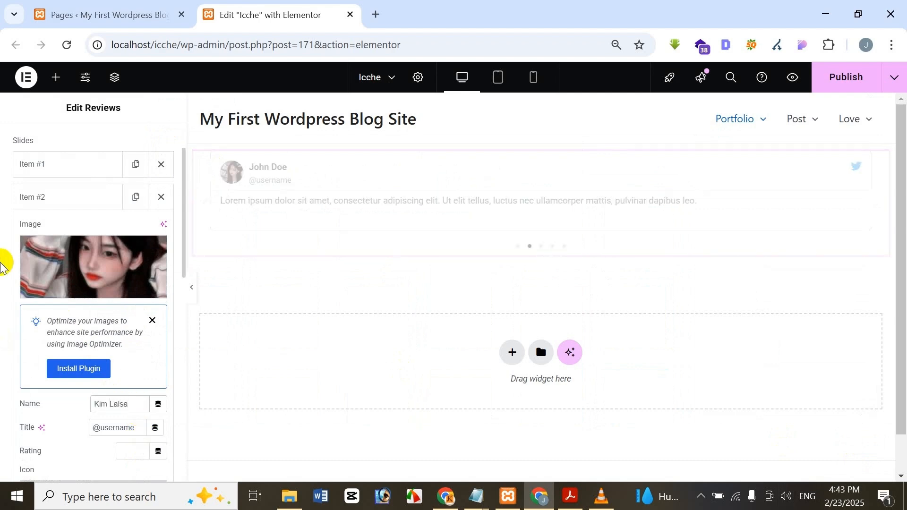
scroll(119, 388, down, 2)
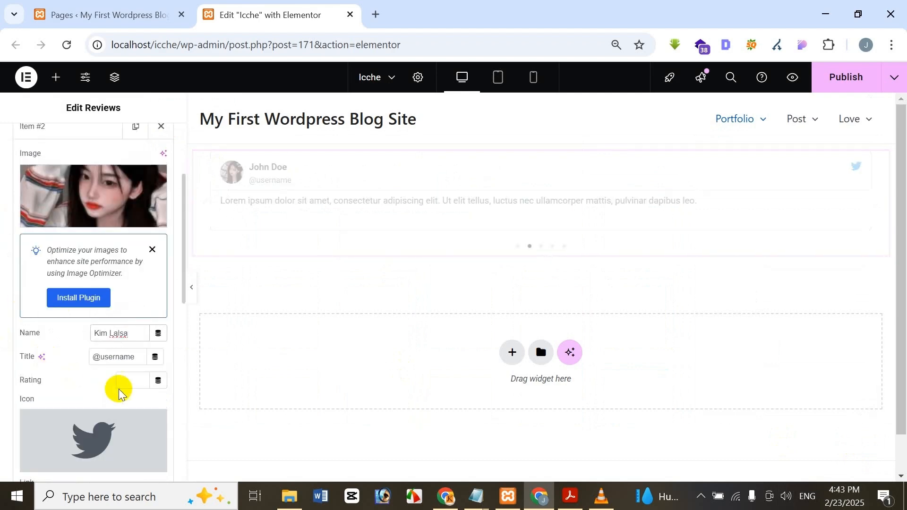
click(132, 356)
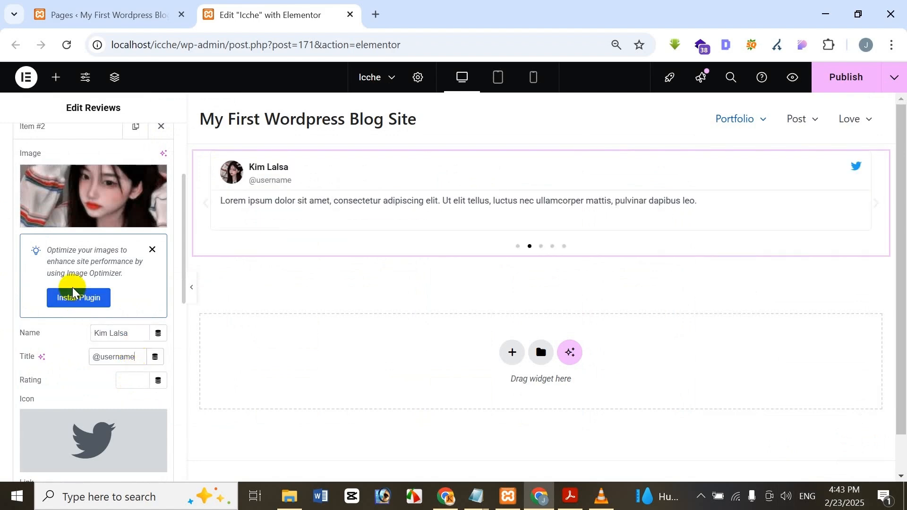
key(BackSpace)
key(BackSpace)
key(BackSpace)
key(BackSpace)
key(BackSpace)
key(BackSpace)
key(BackSpace)
key(BackSpace)
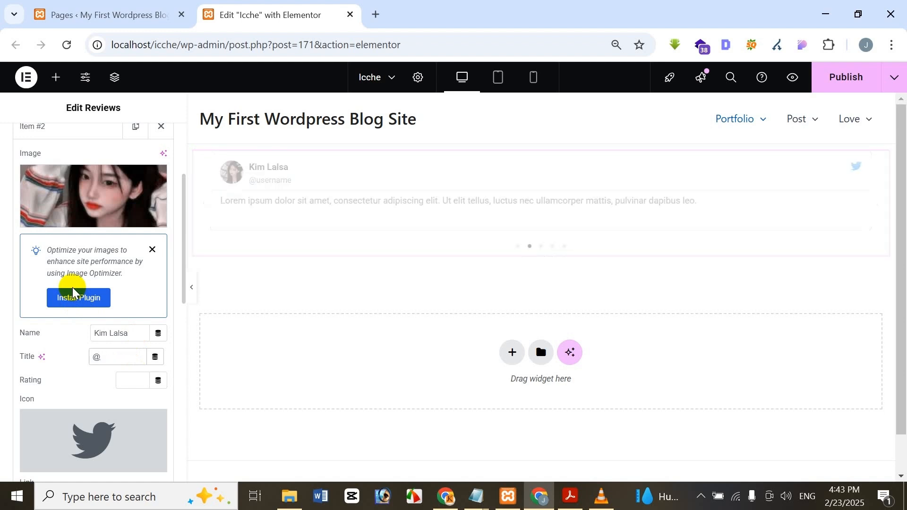
text(Lalk)
key(BackSpace)
text(sa)
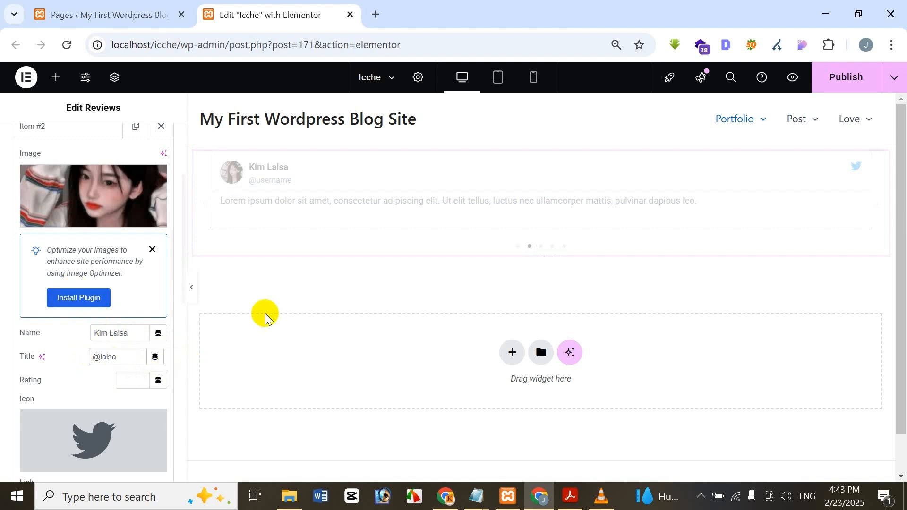
Step: Set the second review slide's rating to 4
scroll(77, 350, down, 1)
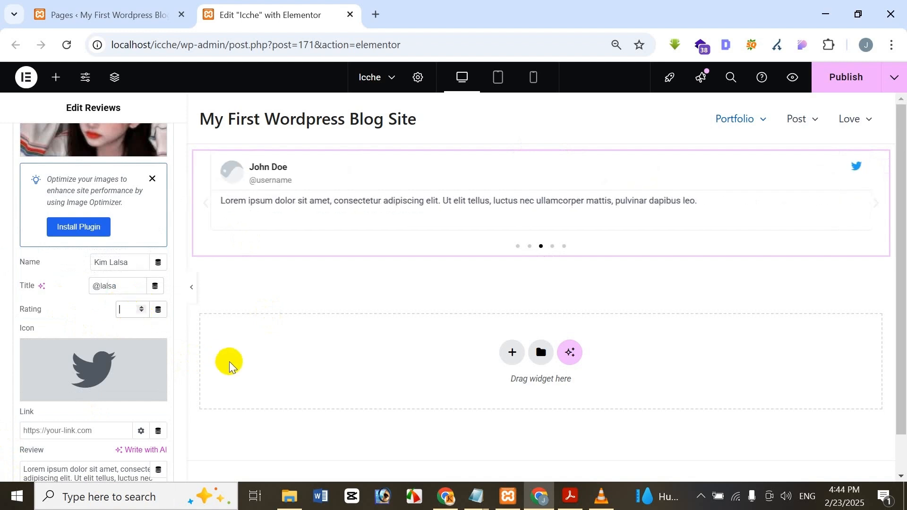
text(4)
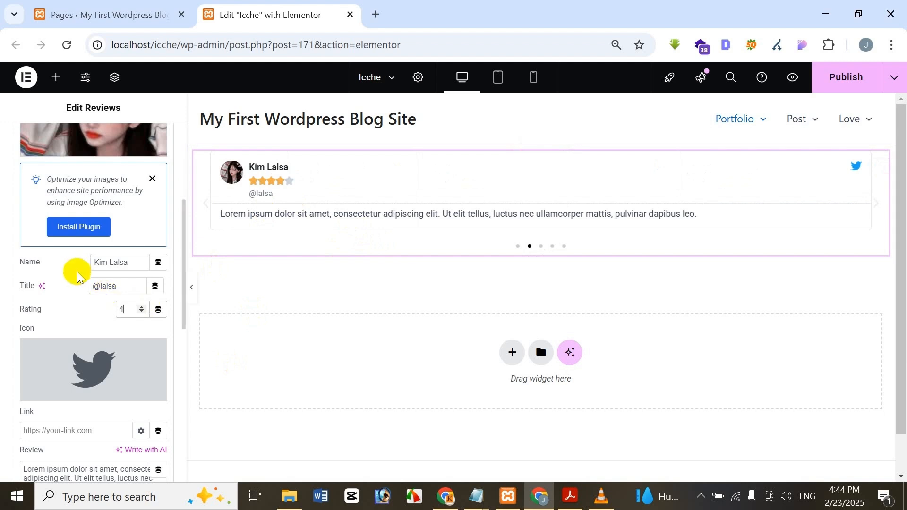
mouse_move(66, 382)
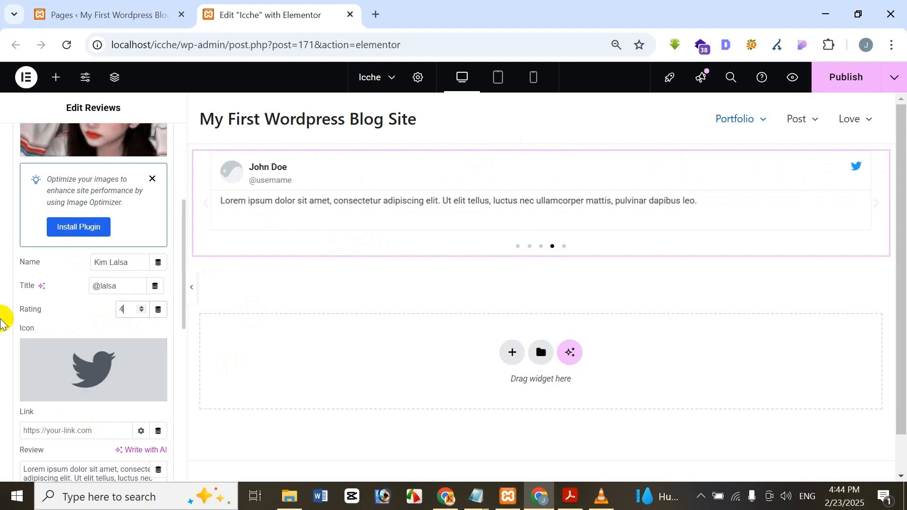
scroll(20, 333, down, 1)
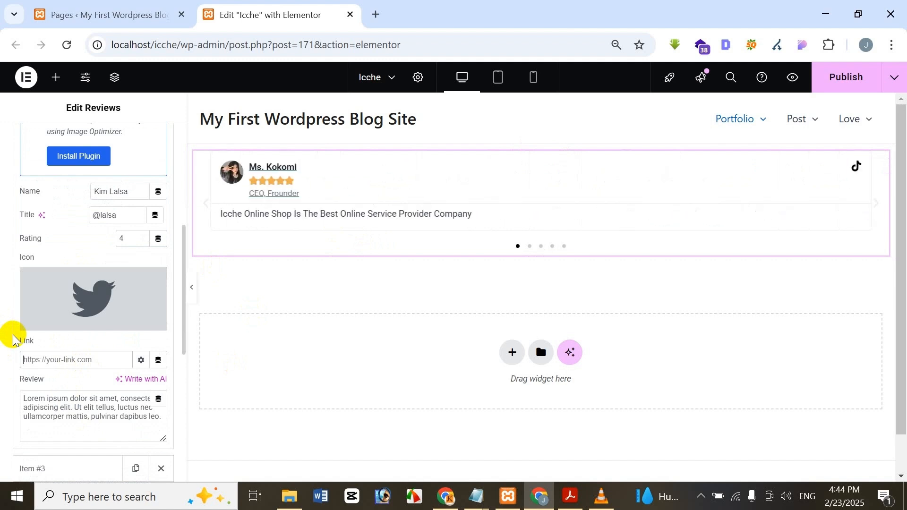
text(w)
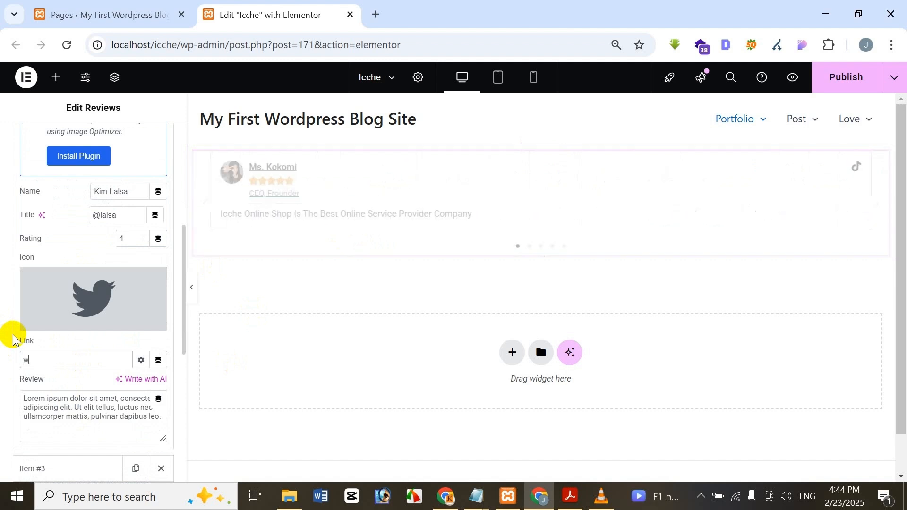
text(ww)
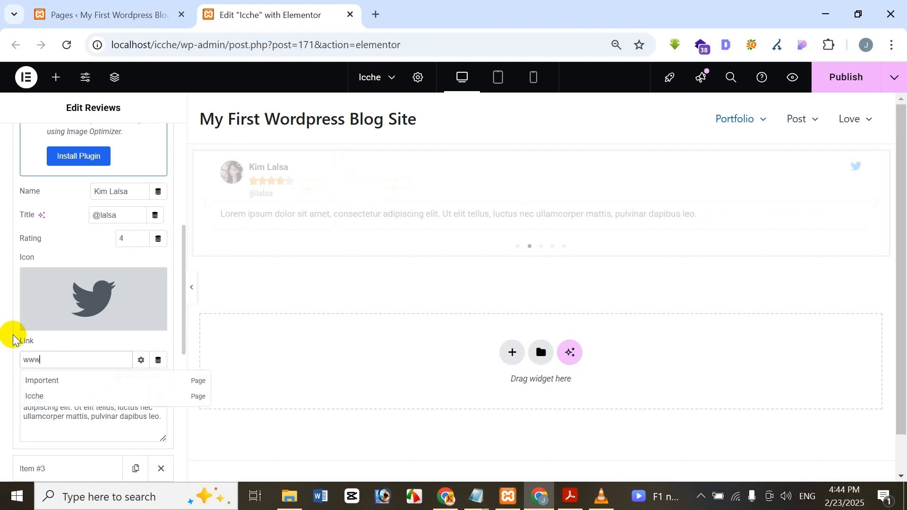
text(.)
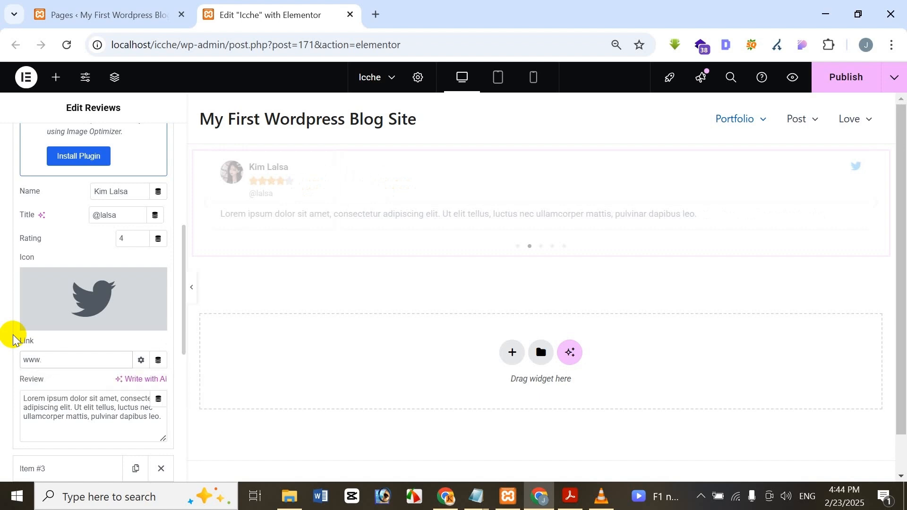
text(tittwer.com)
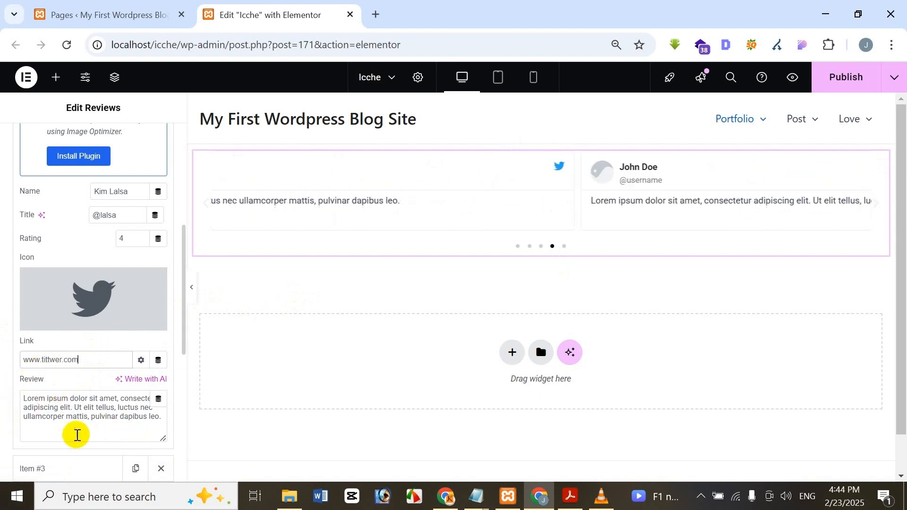
Step: Replace the second slide's placeholder review text with "Your Company Product Is Best And Price Is Suitable"
click(76, 419)
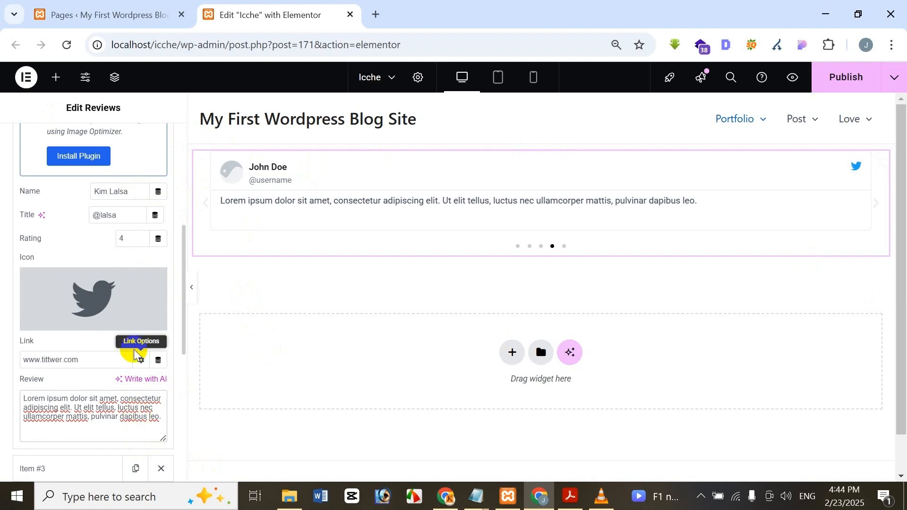
mouse_move(130, 317)
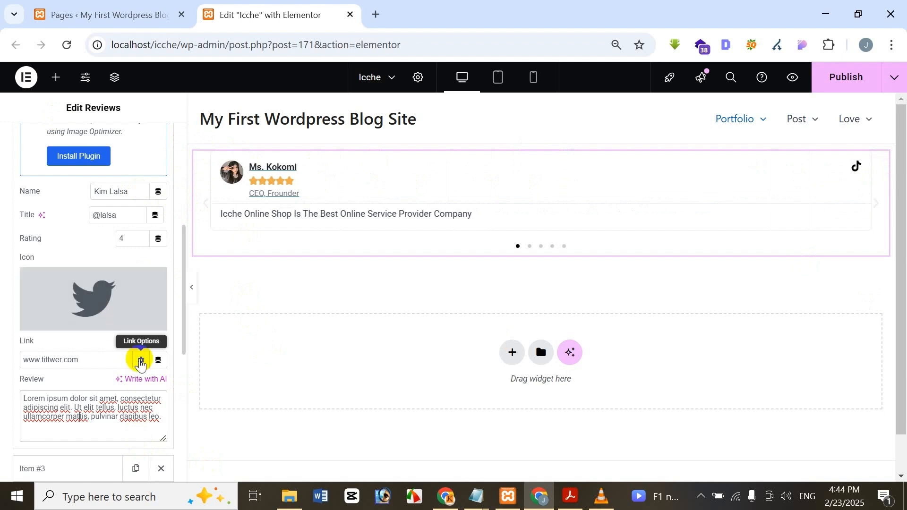
key(ctrl+a)
key(BackSpace)
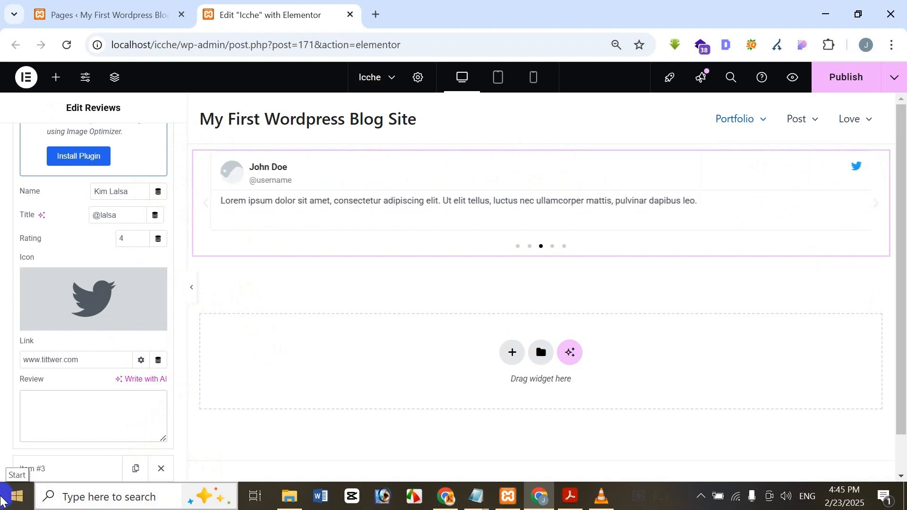
text(Your C)
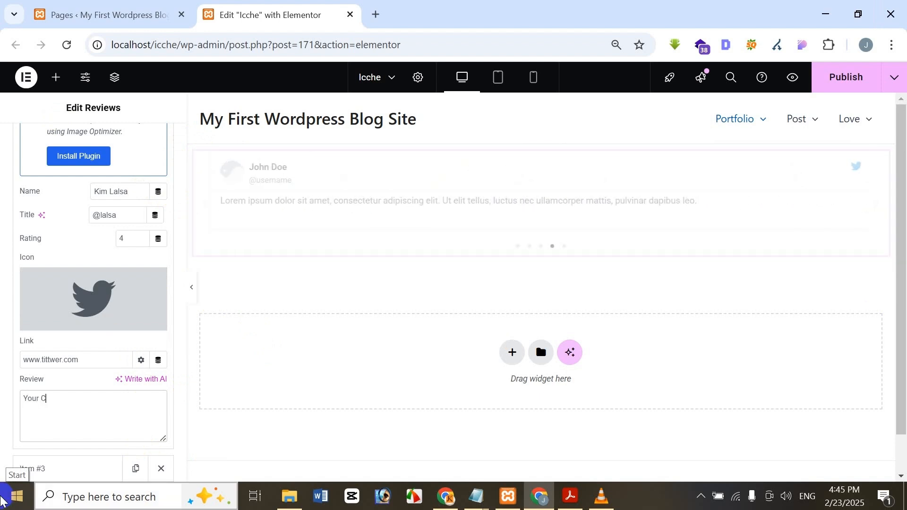
text(ompany Prouduct)
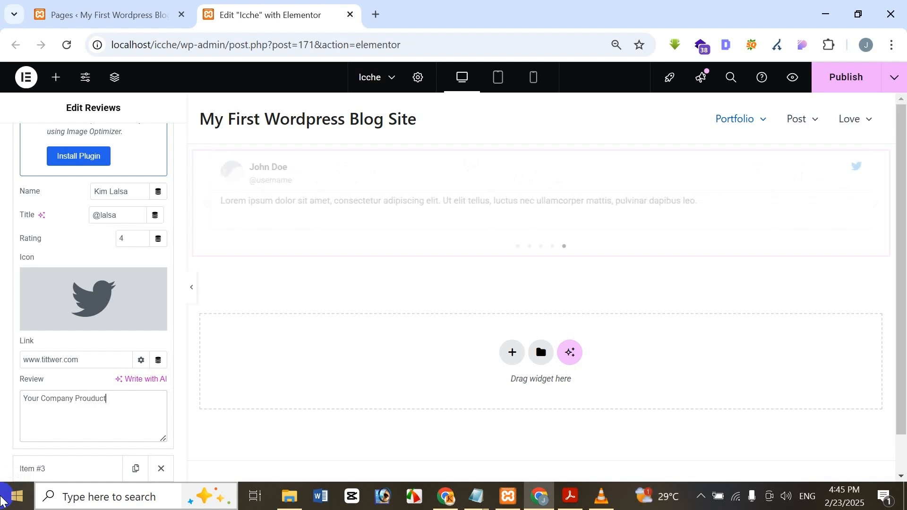
double_click(81, 399)
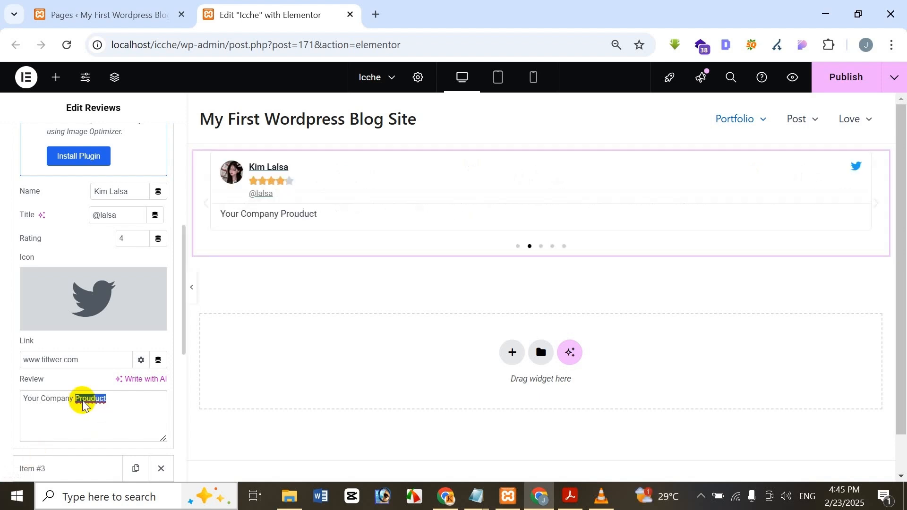
right_click(83, 400)
click(141, 53)
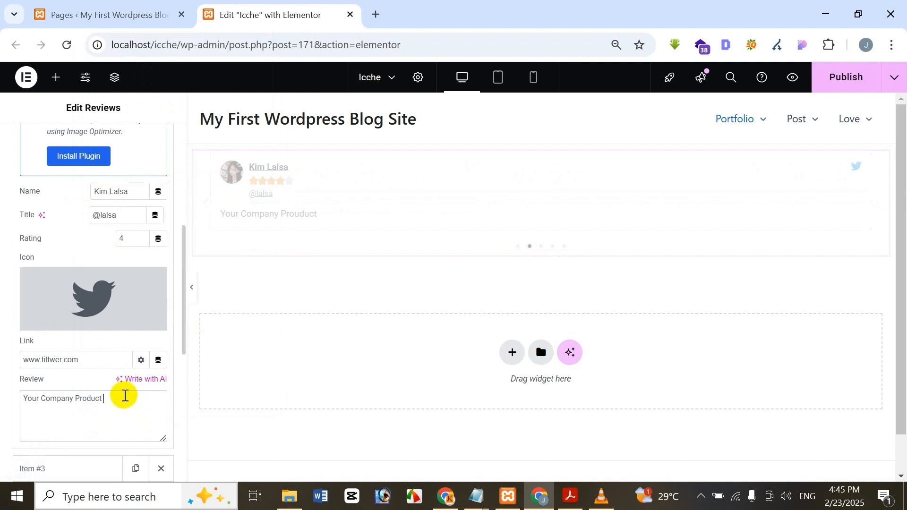
text(Is Best And)
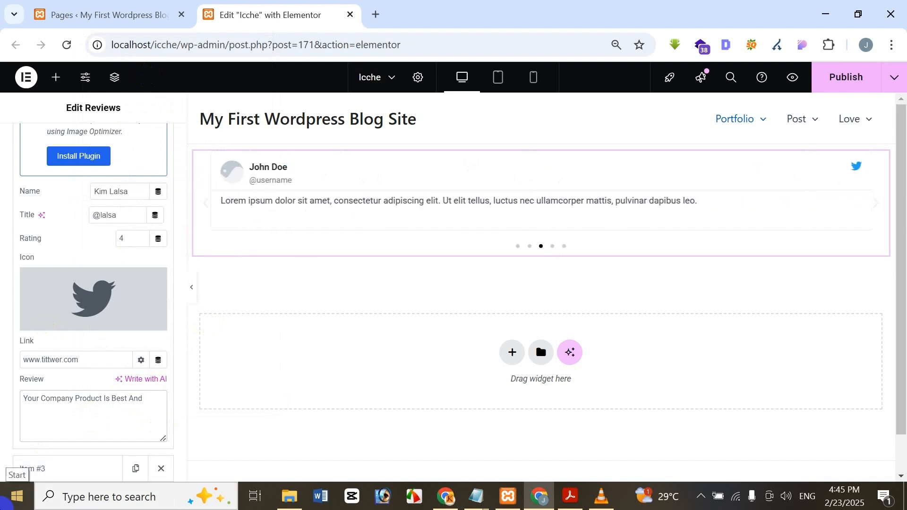
text(Price)
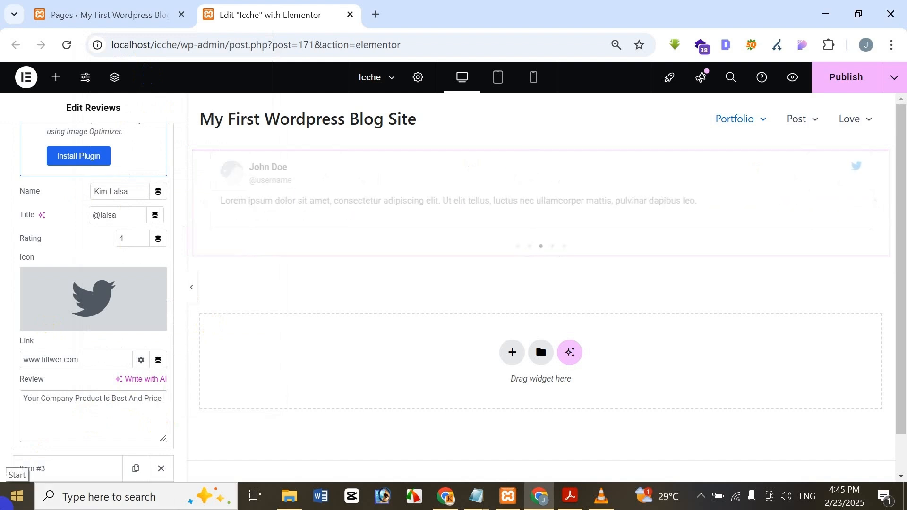
text( Is Suitabe)
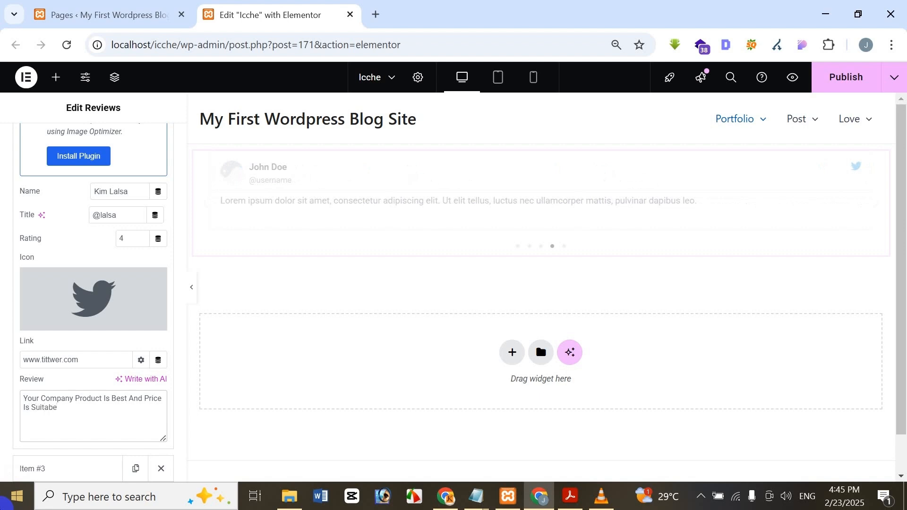
text(le)
key(BackSpace)
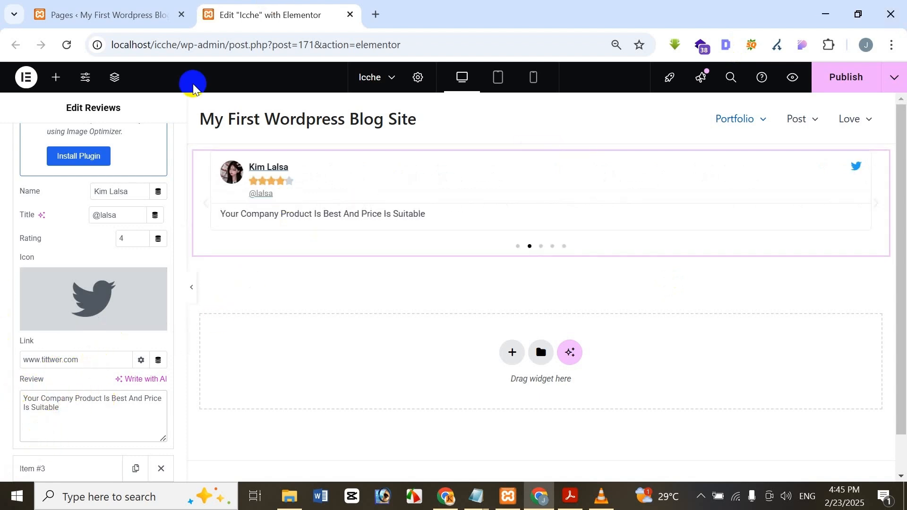
Step: Expand the third review slide and set its image to the portrait with tied-up hair and a dark white-collared top from the media library
scroll(20, 398, down, 3)
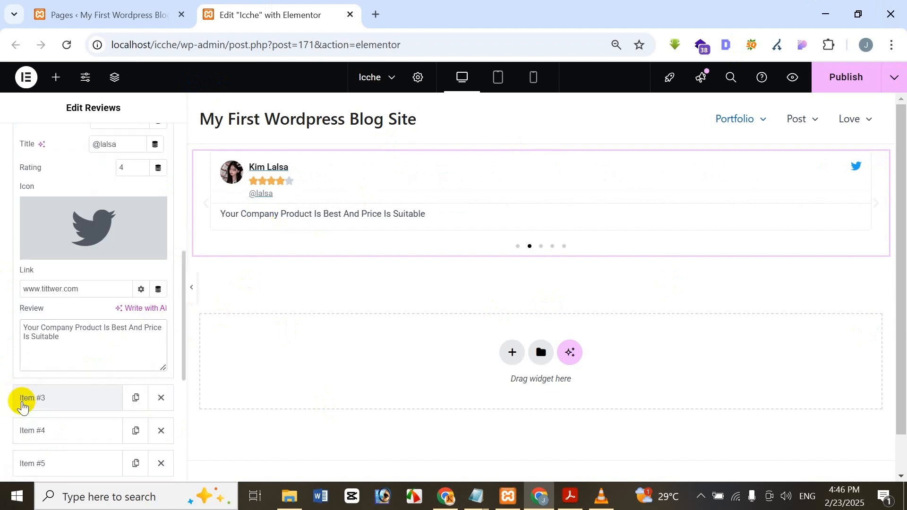
click(47, 319)
scroll(75, 303, up, 5)
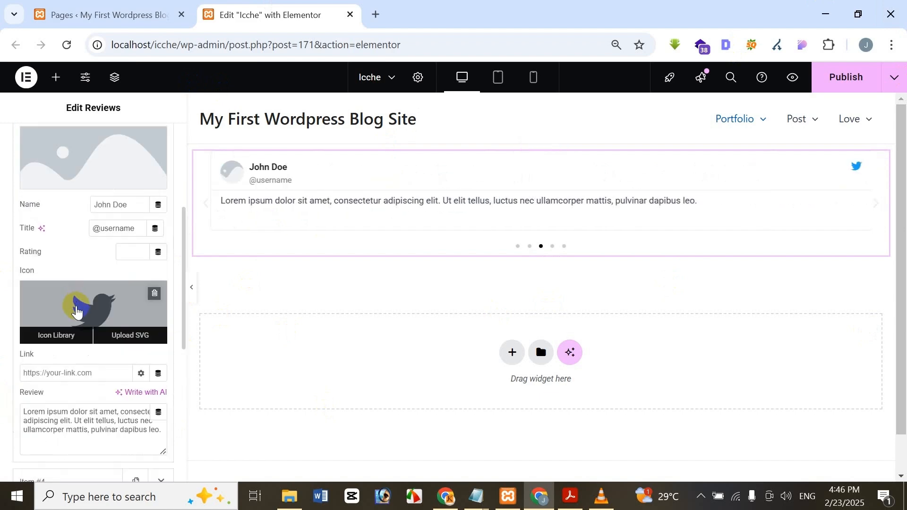
click(98, 297)
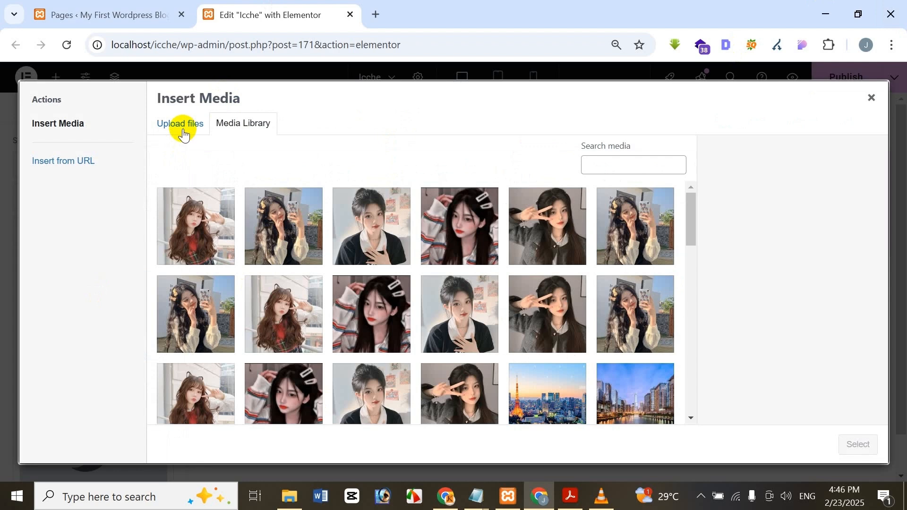
click(389, 246)
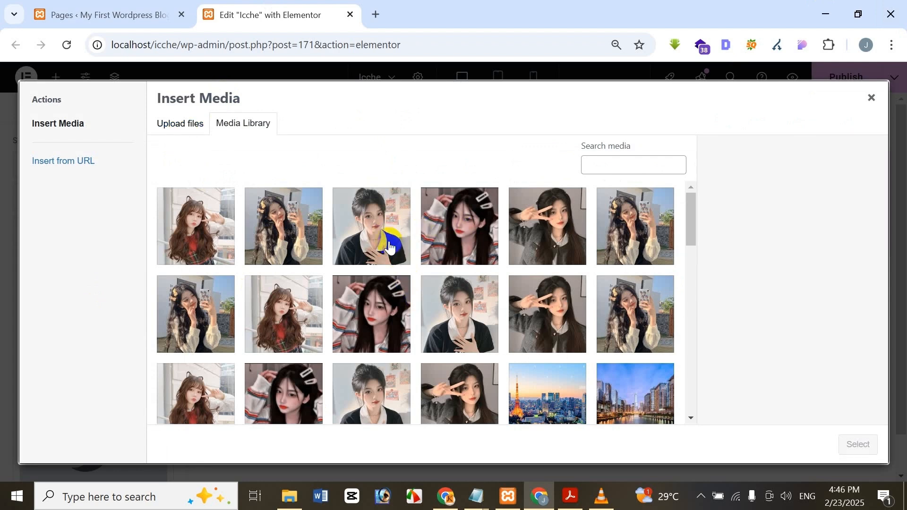
click(853, 446)
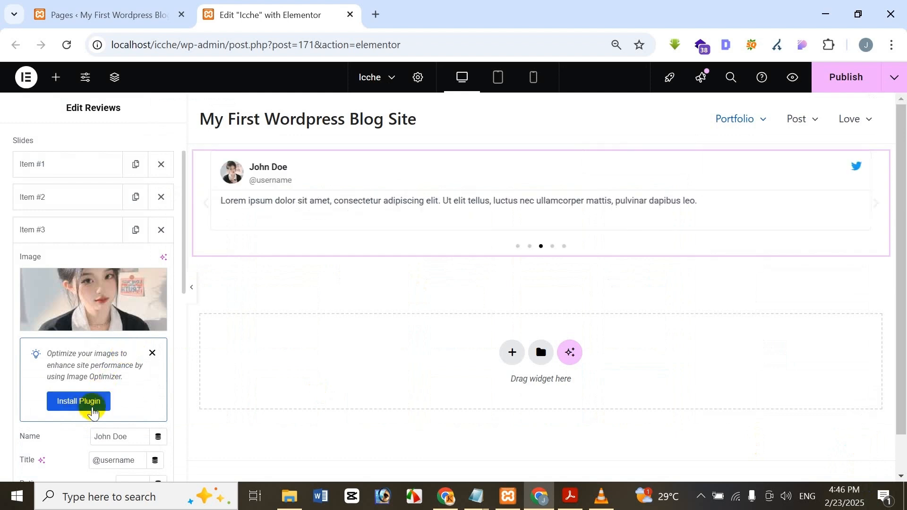
Step: Replace the third slide's placeholder name with the reviewer's name, including the title Ms
scroll(99, 404, down, 1)
drag(131, 367, 12, 258)
key(BackSpace)
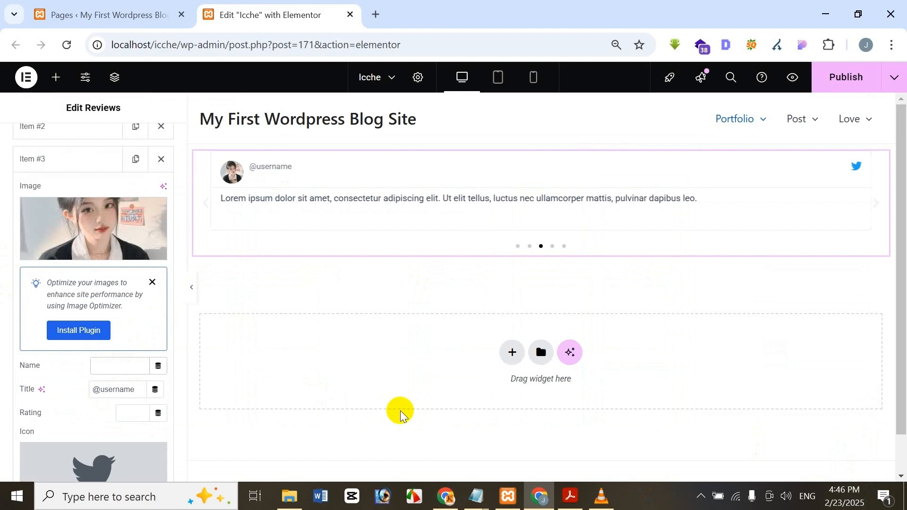
text(Ms)
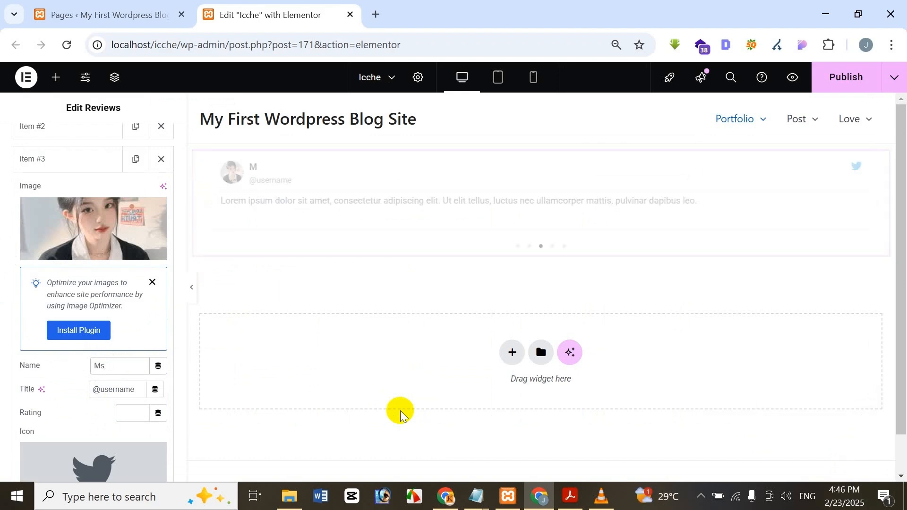
text(. )
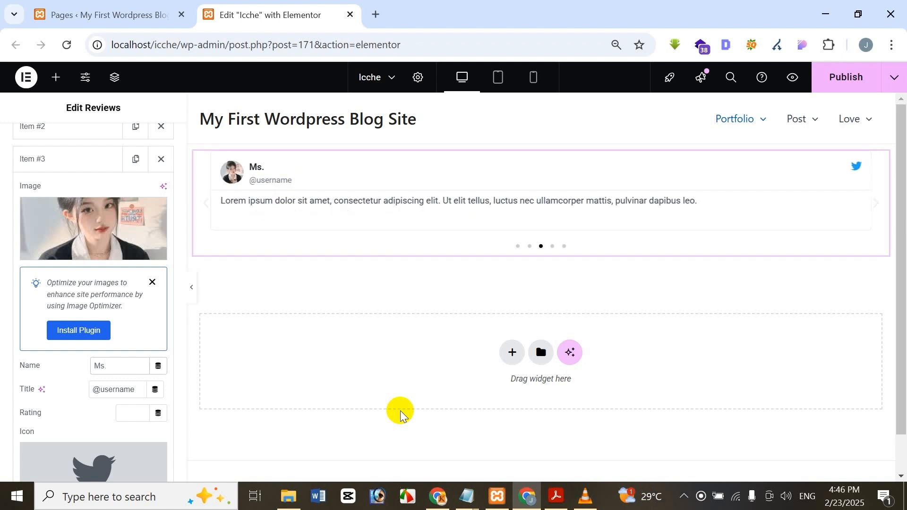
text(Sanuka)
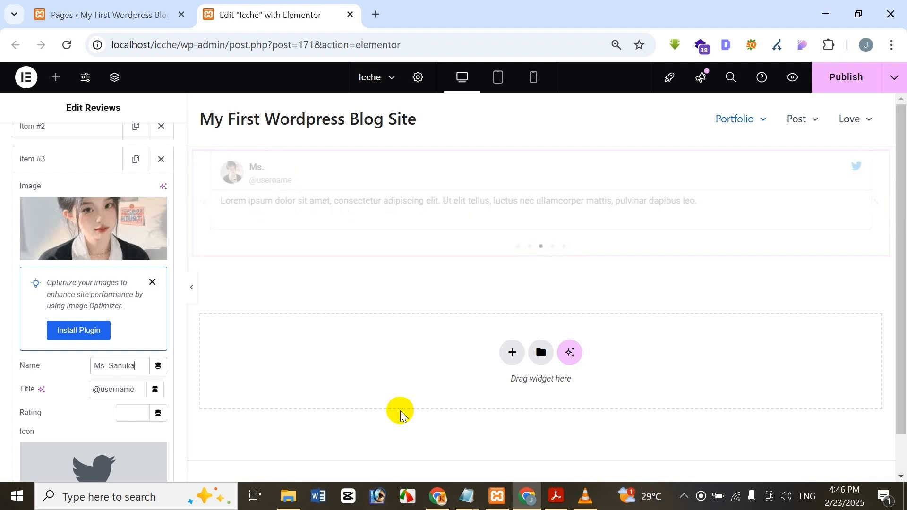
Step: Set the third review slide's title to "Digital Marketer" and its rating to 3
click(112, 387)
drag(144, 386, 57, 375)
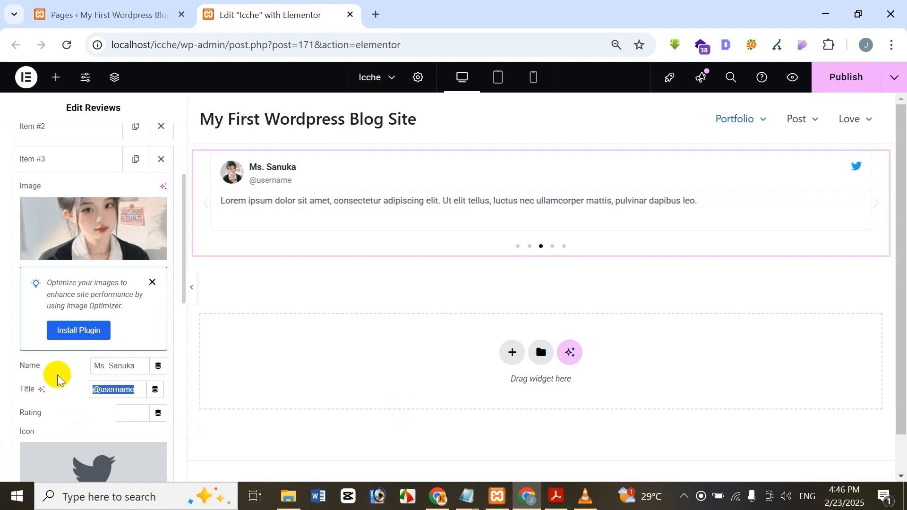
key(BackSpace)
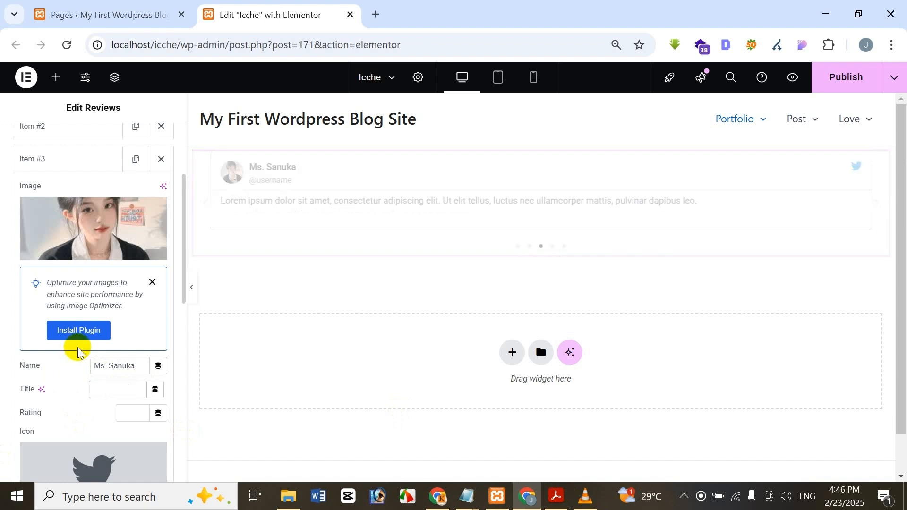
text(D)
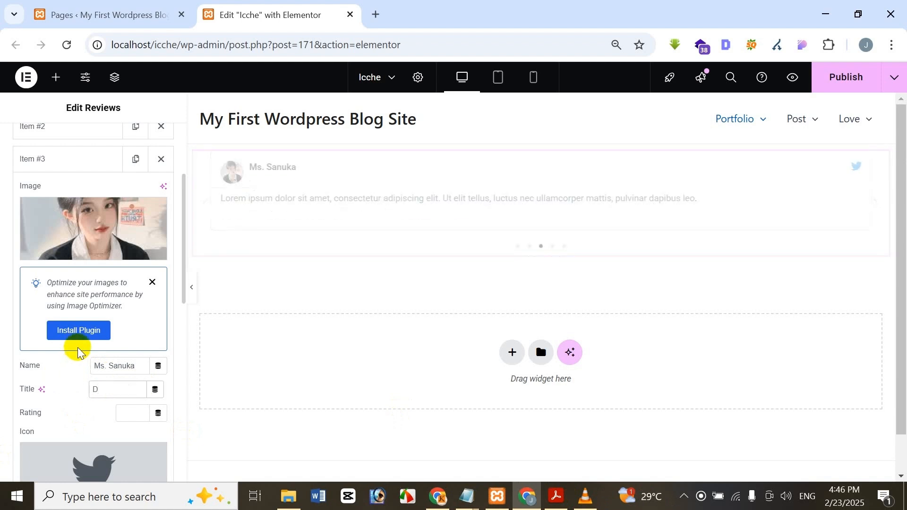
text(agi)
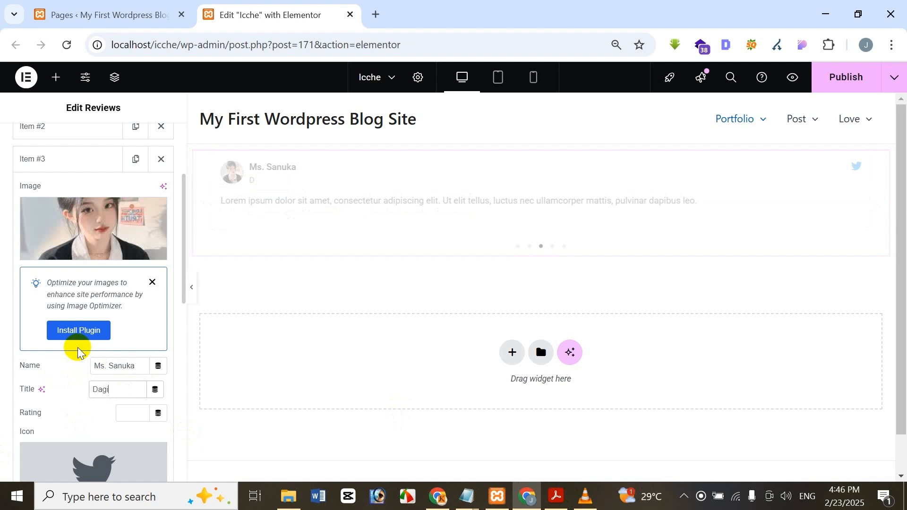
text(tal)
key(Left)
key(Left)
key(Left)
key(Right)
key(Right)
key(Right)
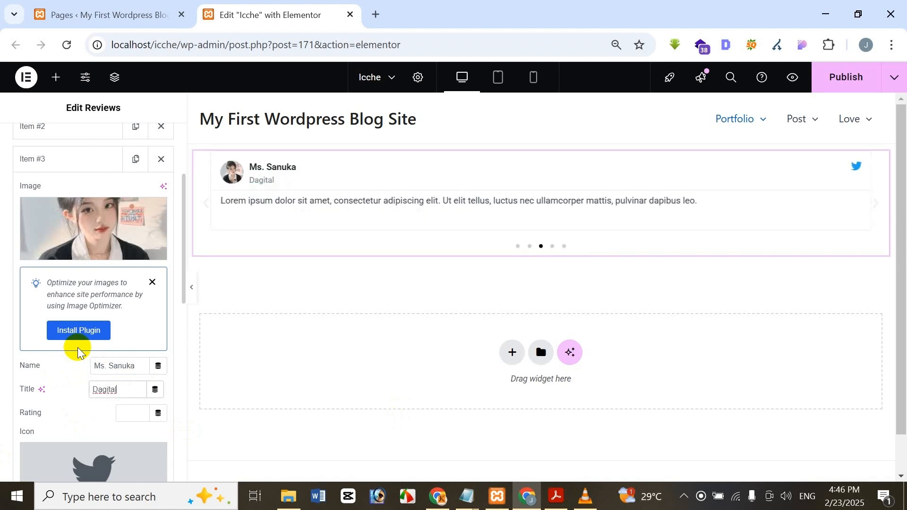
key(Left)
key(Left)
key(Left)
key(BackSpace)
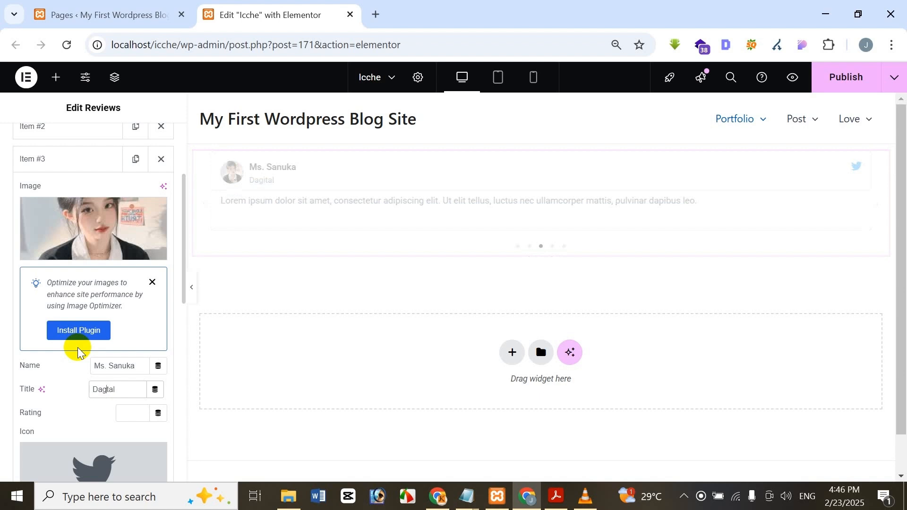
key(Left)
key(BackSpace)
text(igi)
key(End)
text(Marketer)
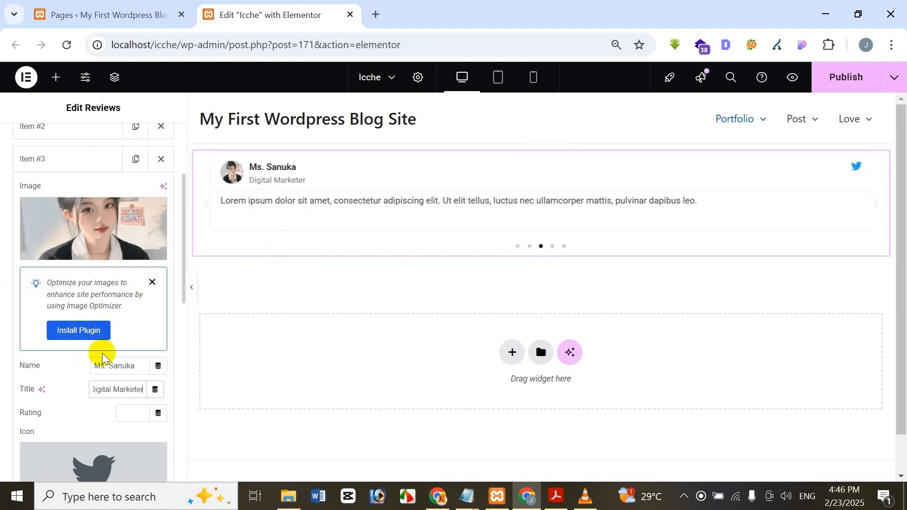
click(135, 414)
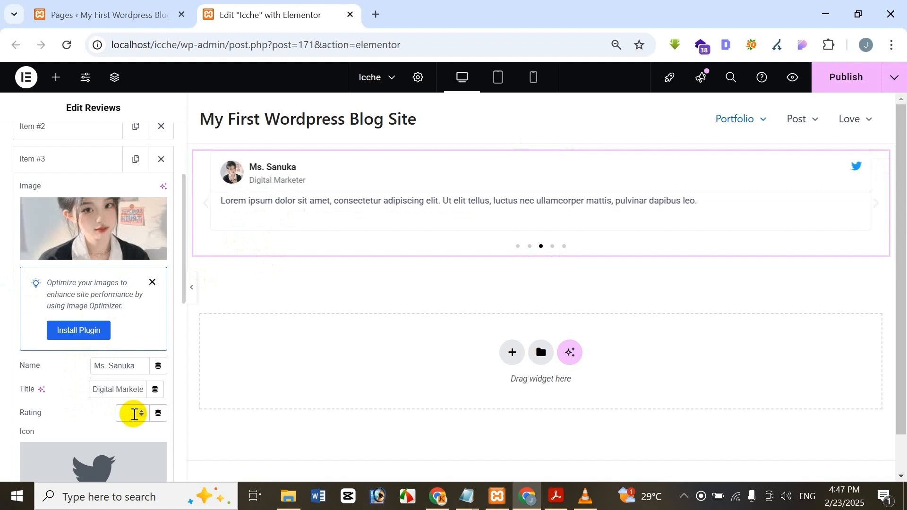
text(3)
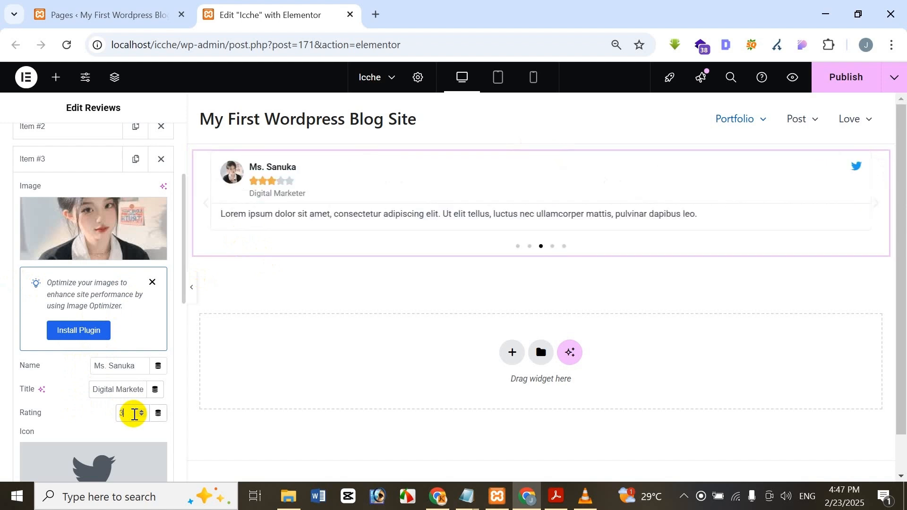
Step: Replace the third review slide's Twitter icon with the Facebook icon from the icon library
scroll(111, 413, down, 3)
mouse_move(71, 362)
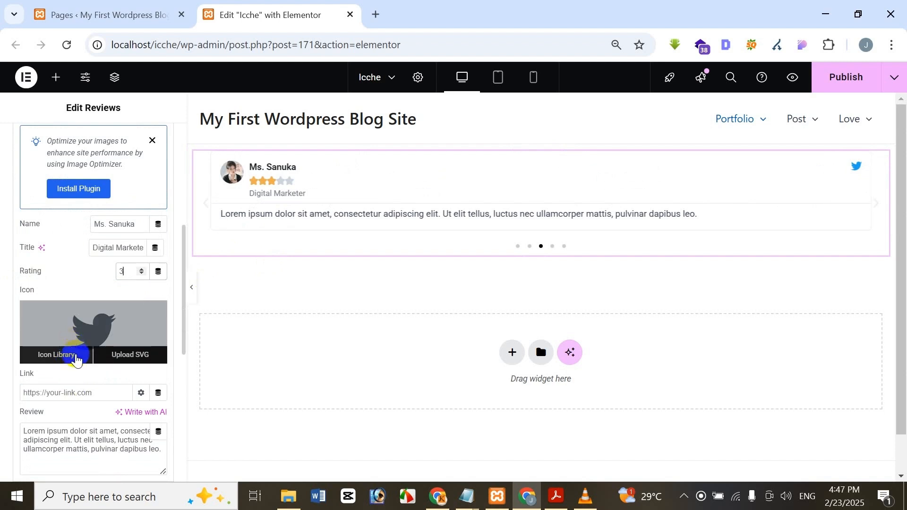
scroll(71, 354, down, 5)
scroll(87, 354, up, 2)
mouse_move(109, 193)
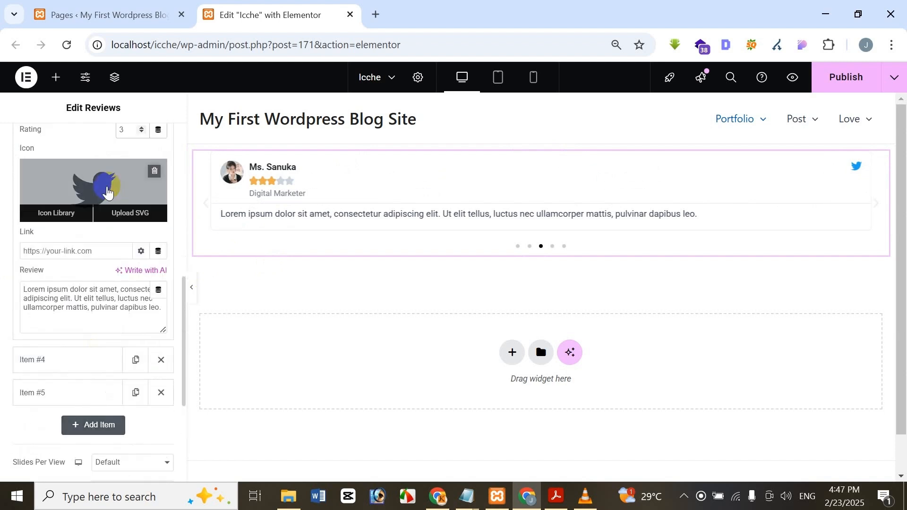
click(58, 212)
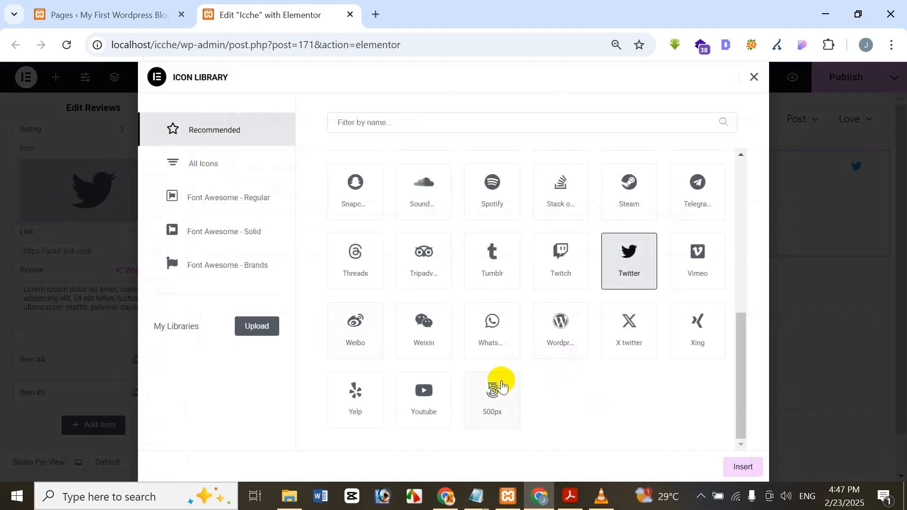
scroll(449, 378, up, 5)
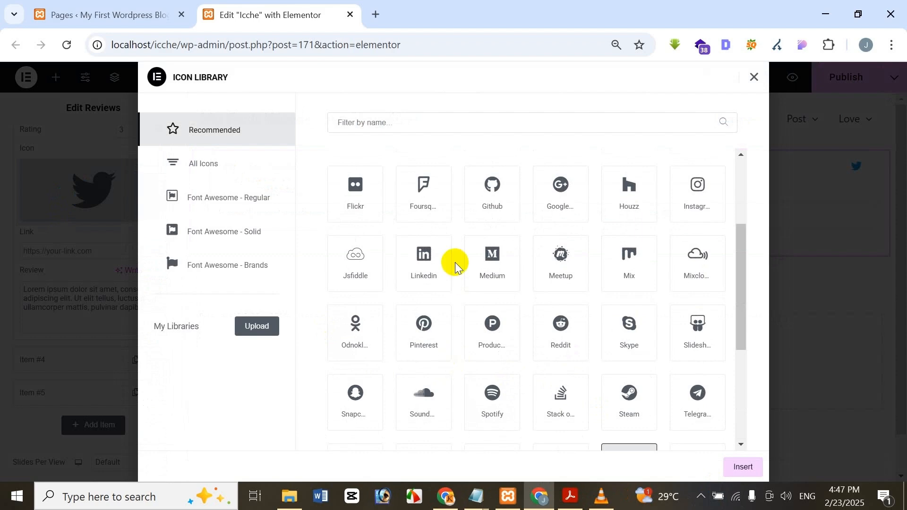
scroll(456, 265, up, 3)
text(facebook)
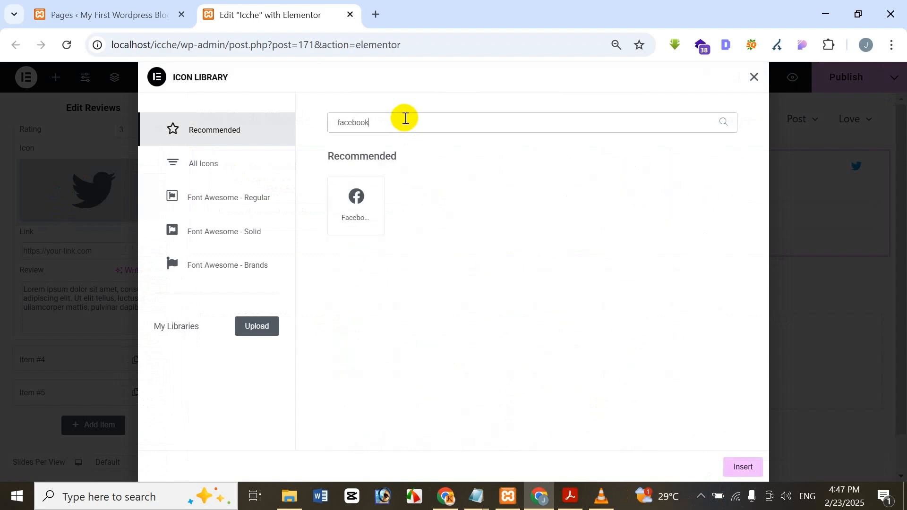
click(356, 217)
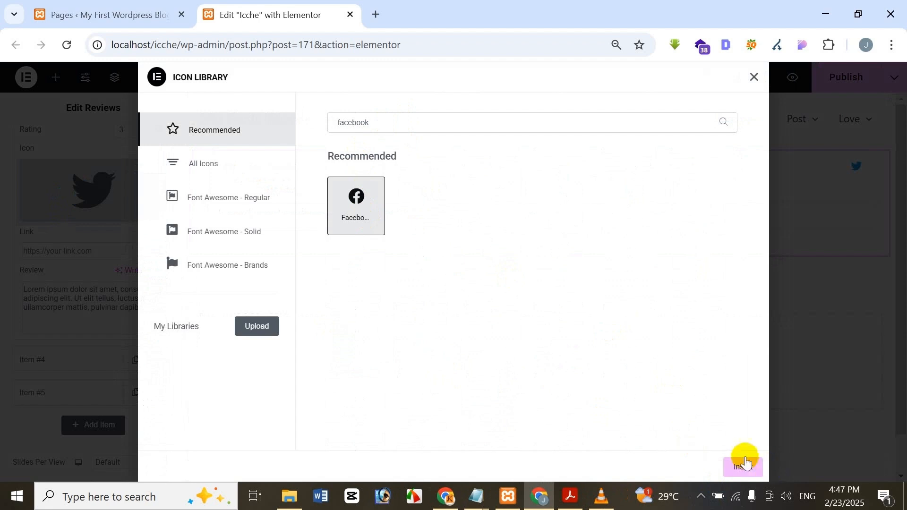
click(745, 464)
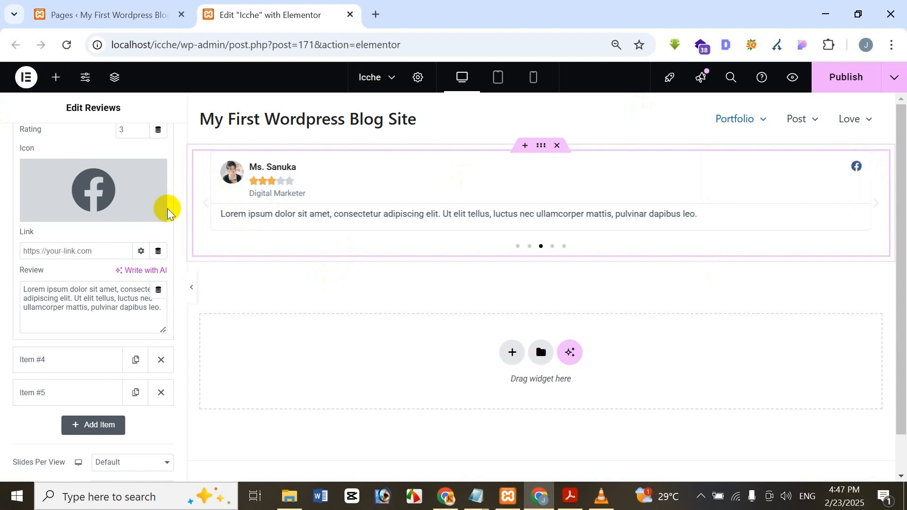
click(115, 251)
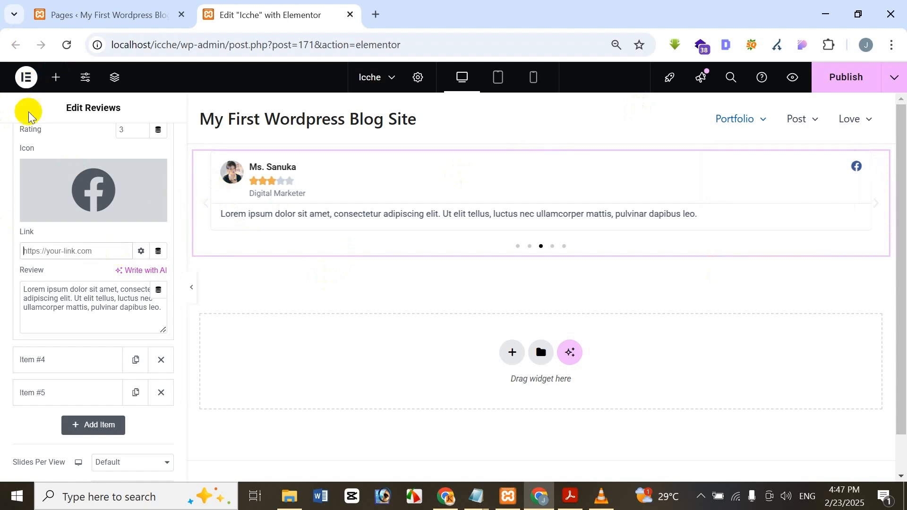
text(f)
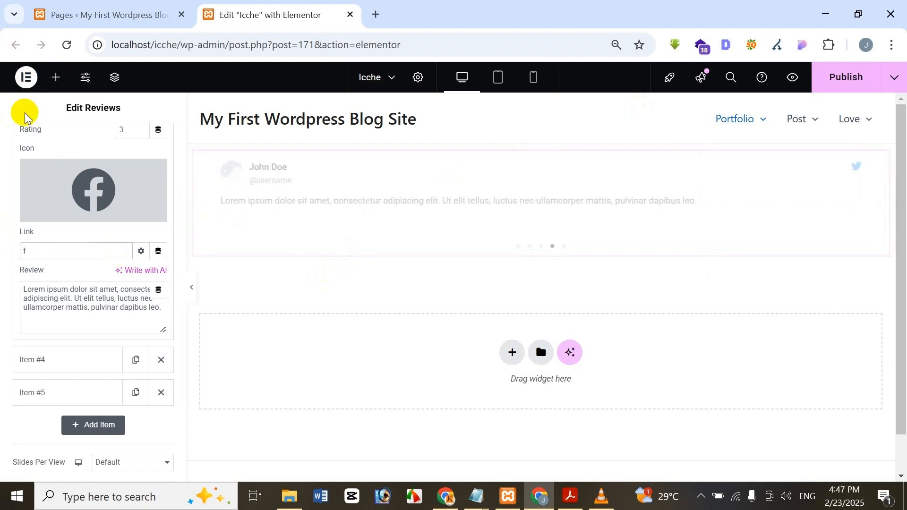
key(BackSpace)
text(ww)
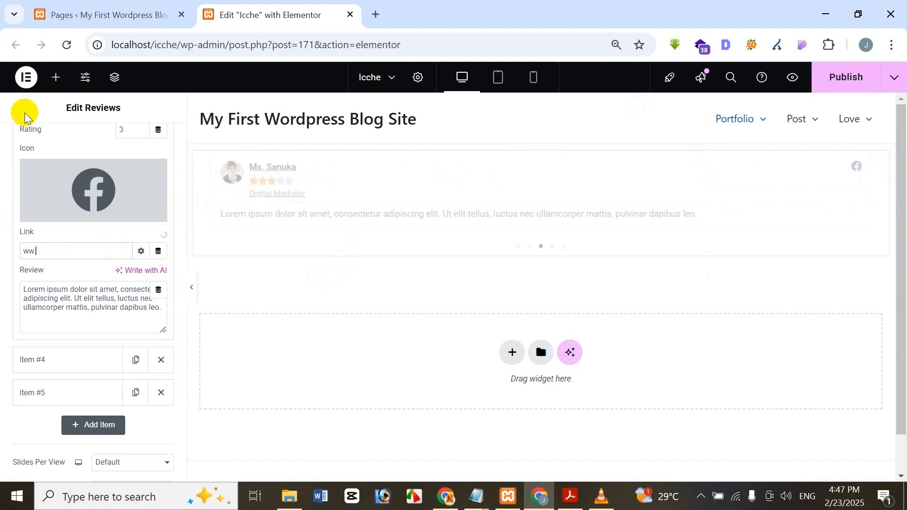
text(.facebook.com)
key(Left)
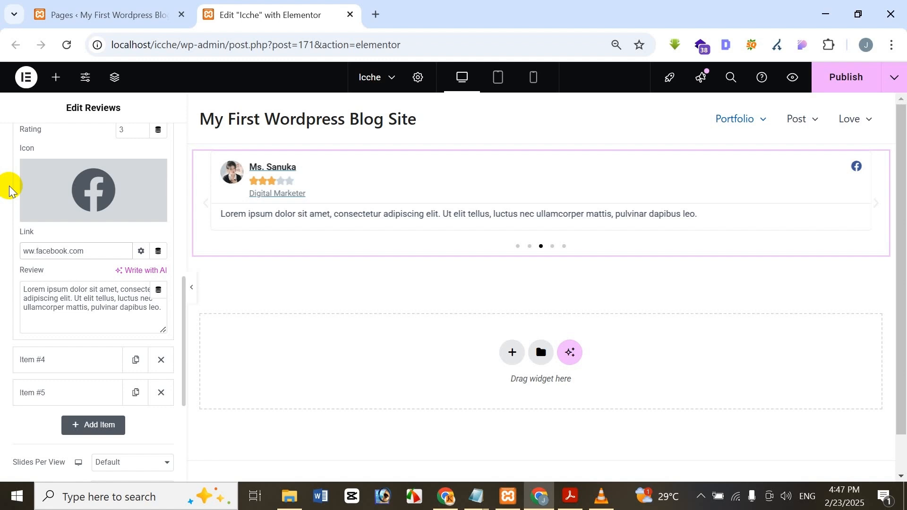
text(e)
key(Left)
key(Delete)
text(w)
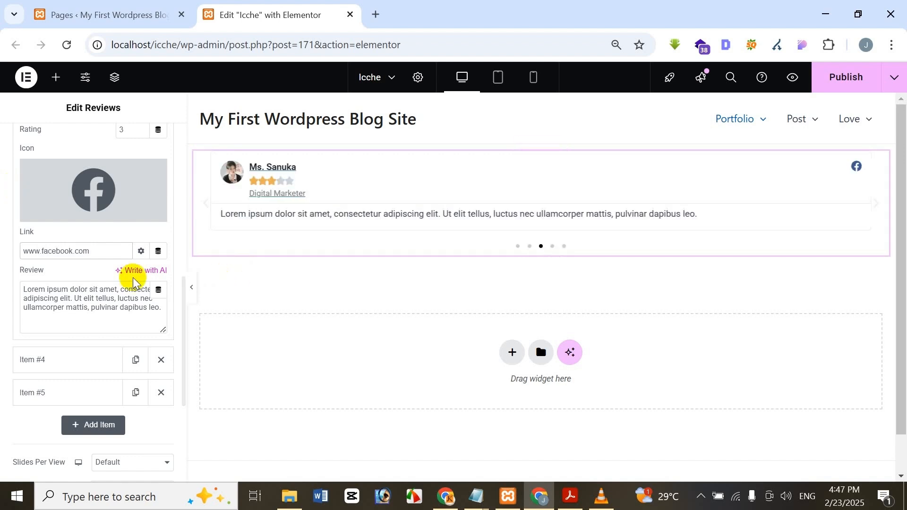
click(90, 297)
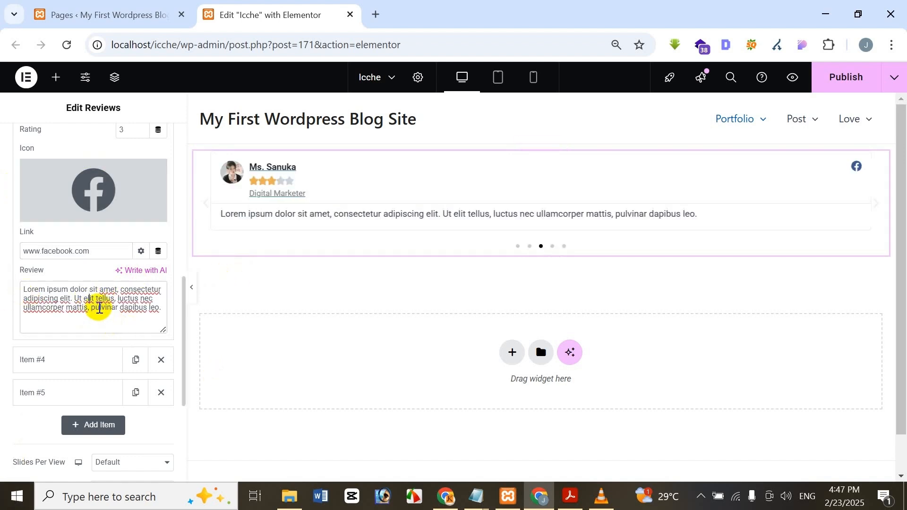
triple_click(99, 308)
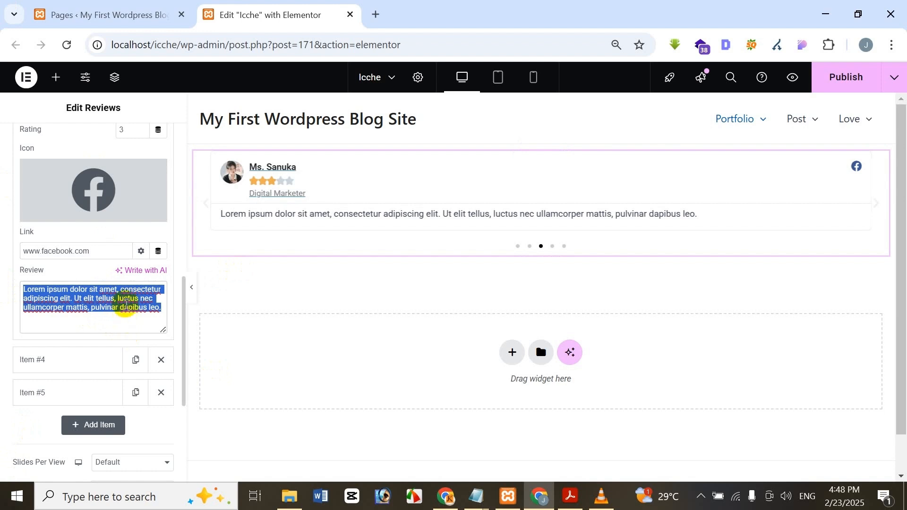
click(124, 289)
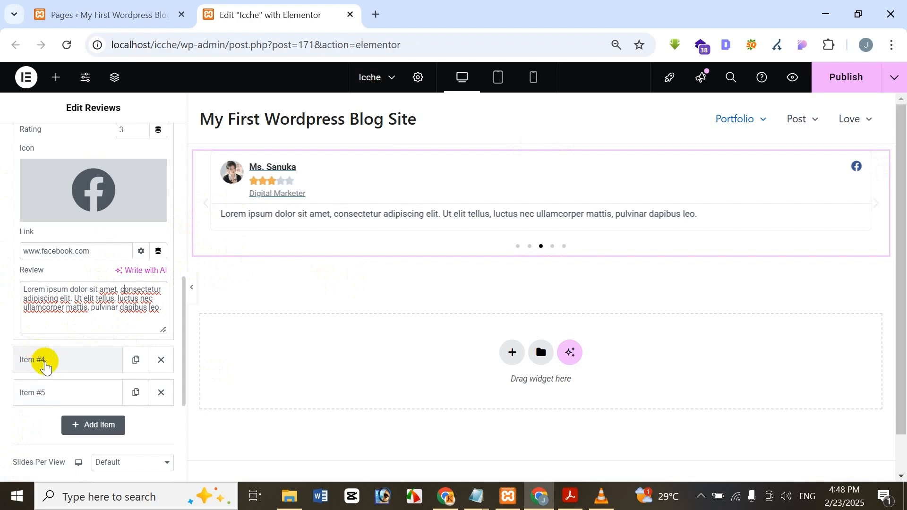
Step: Expand the fourth review slide and set its image to the long-haired woman's outdoor phone selfie from the media library
click(45, 363)
scroll(61, 236, up, 4)
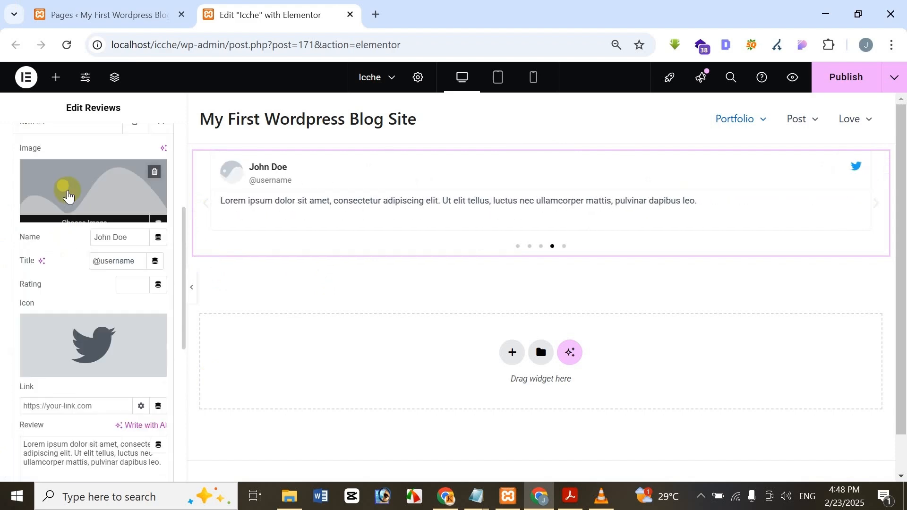
click(67, 195)
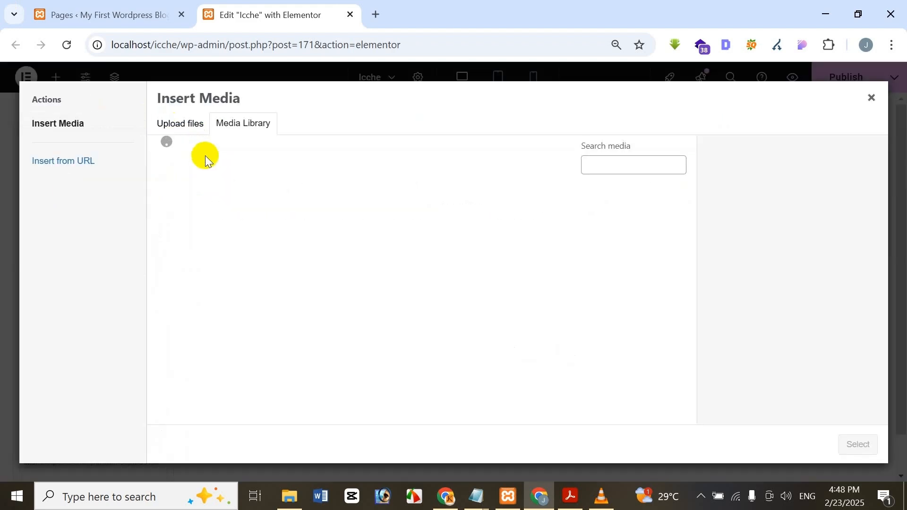
click(264, 242)
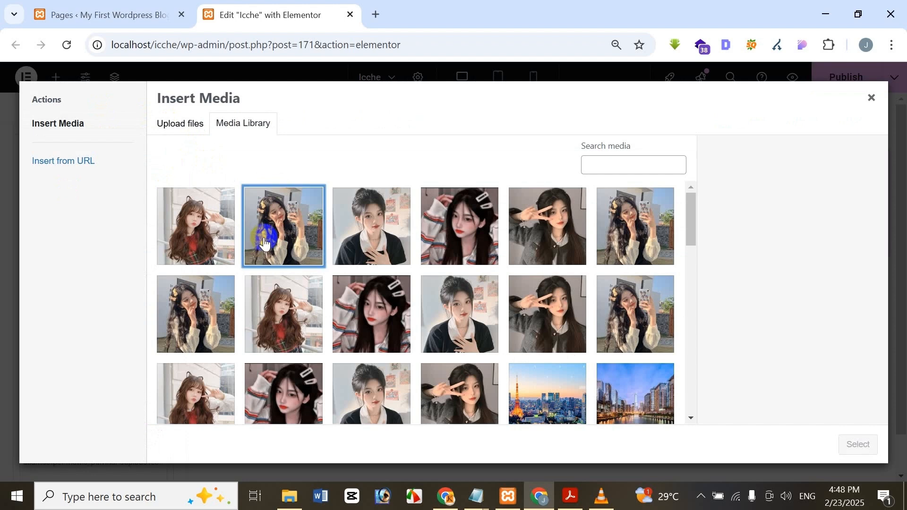
click(870, 447)
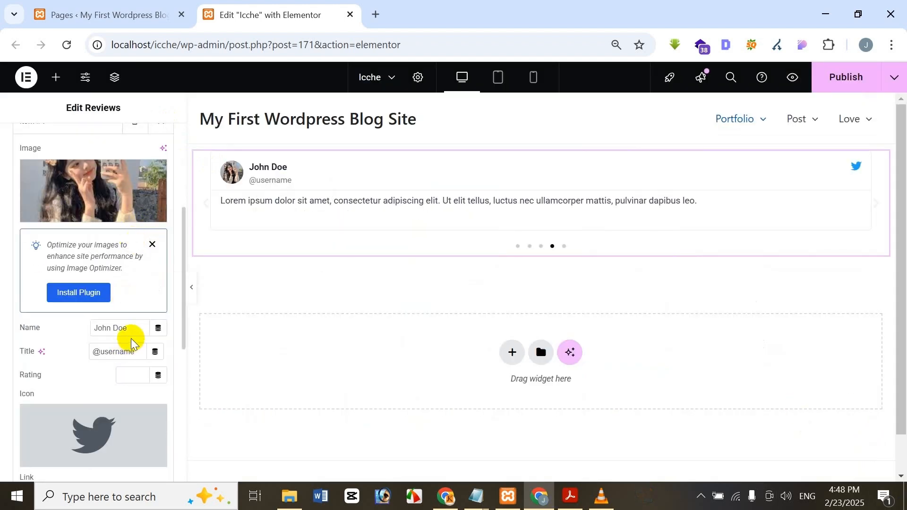
Step: Replace the fourth slide's placeholder name with the reviewer's full name and its title with the reviewer's @ handle
drag(132, 327, 6, 359)
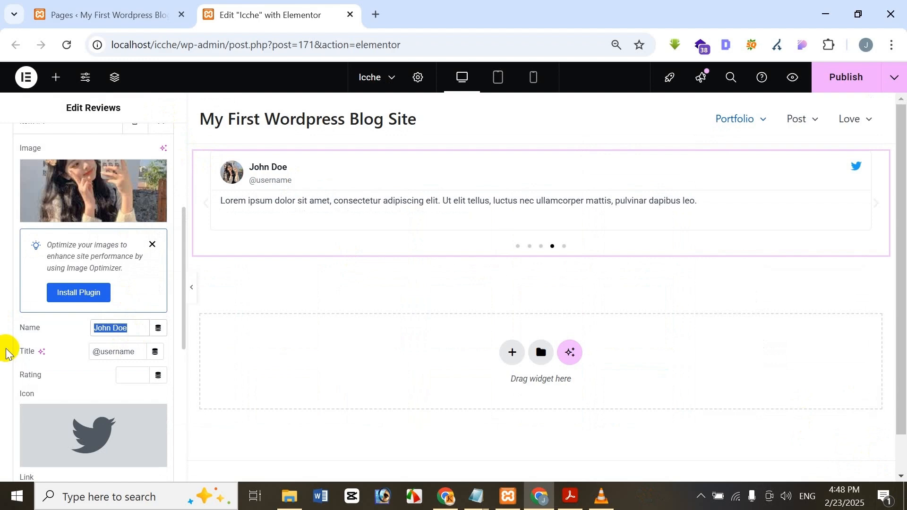
text(Kim Cha)
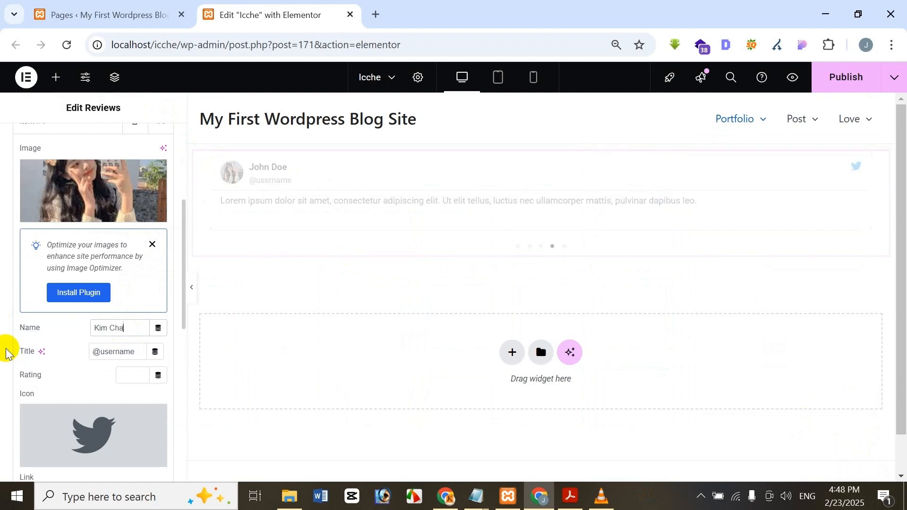
text(ny)
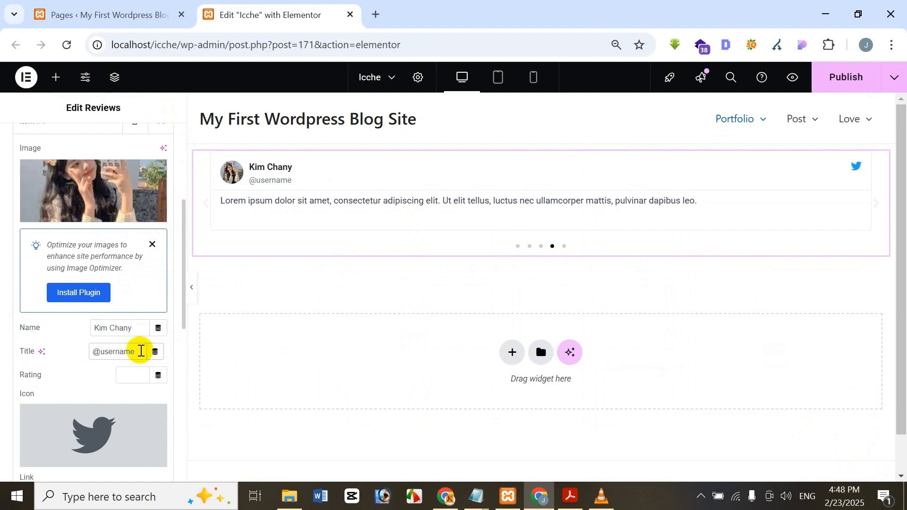
click(140, 351)
key(BackSpace)
text(chany)
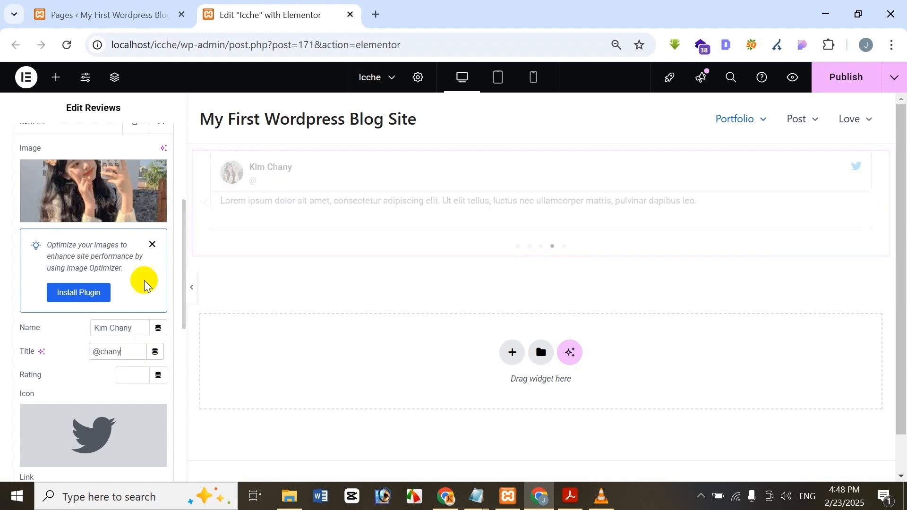
Step: Set the fourth review slide's rating to 5
click(138, 378)
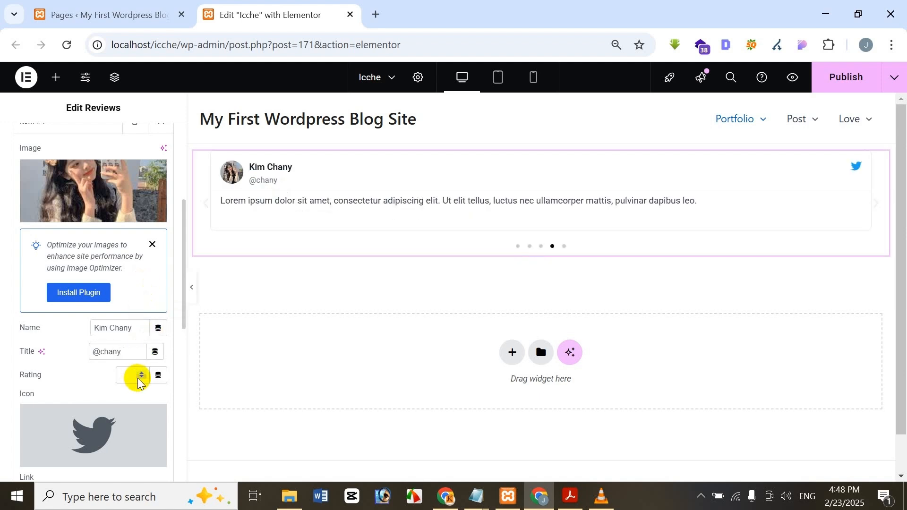
text(2)
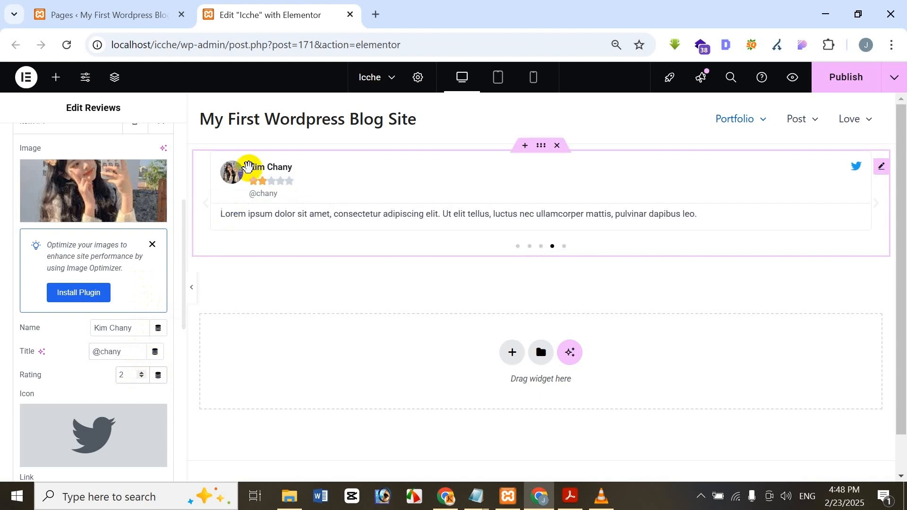
scroll(66, 267, down, 1)
scroll(66, 269, down, 1)
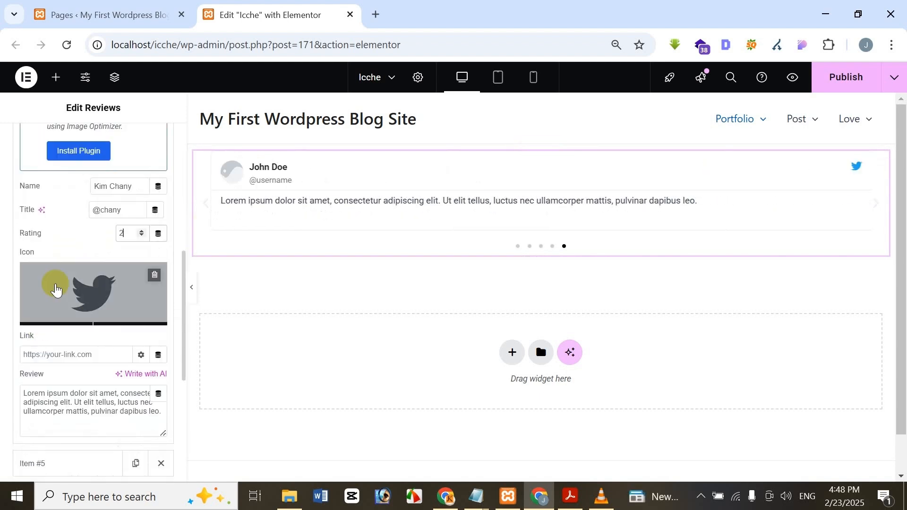
key(BackSpace)
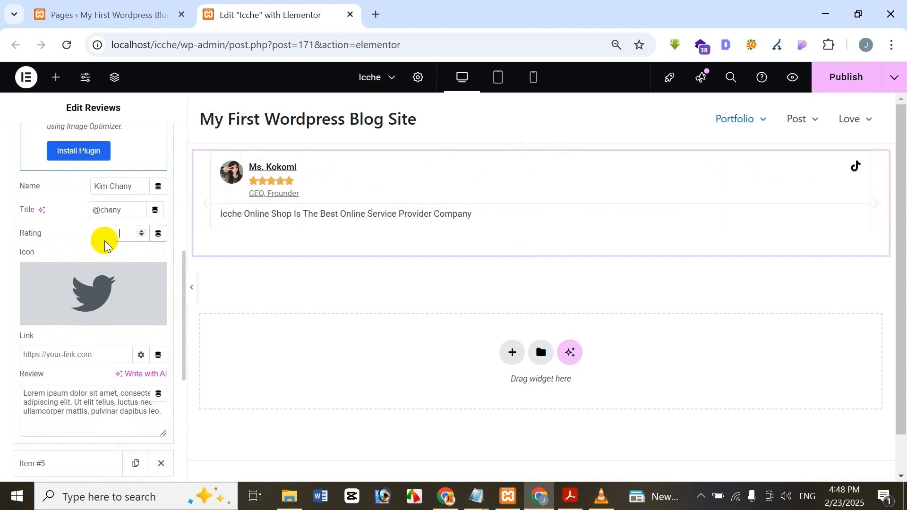
text(5)
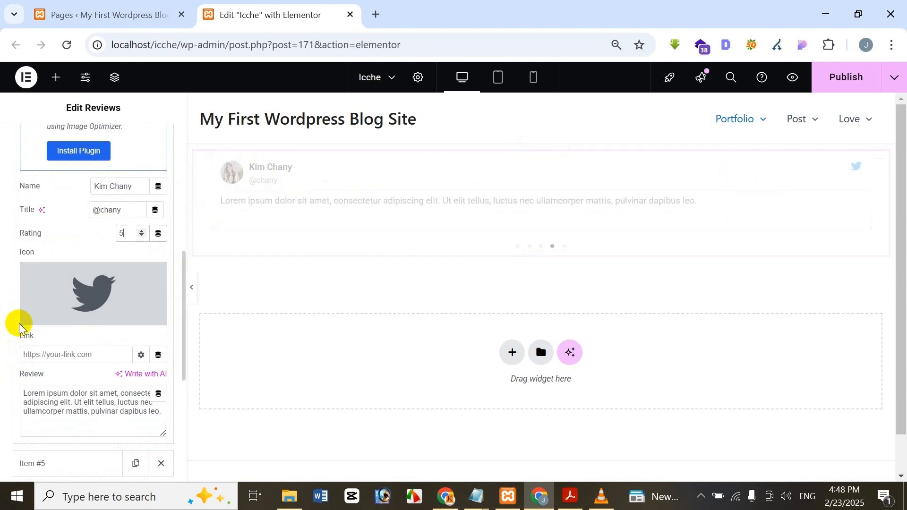
mouse_move(66, 299)
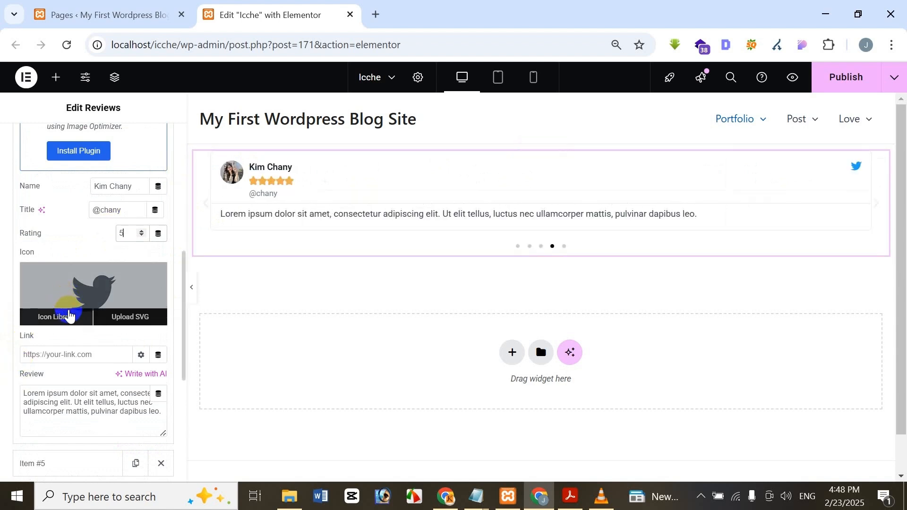
click(51, 318)
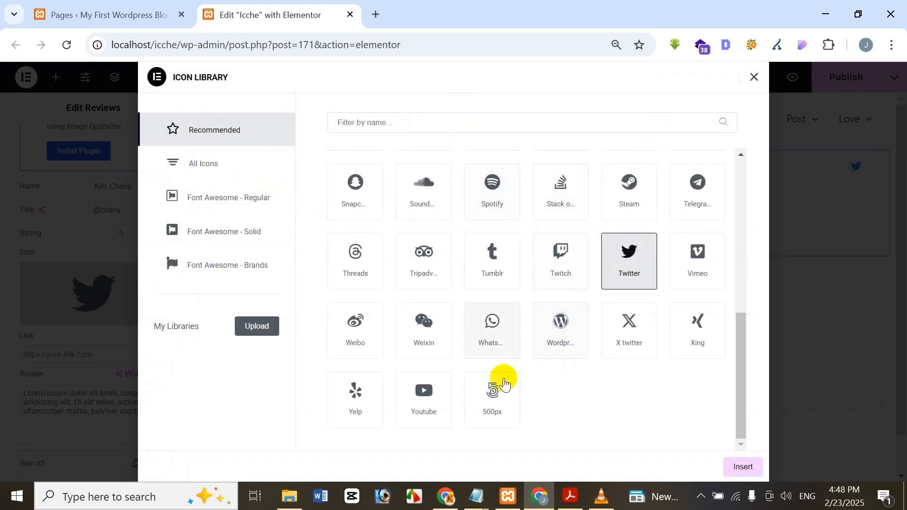
click(447, 380)
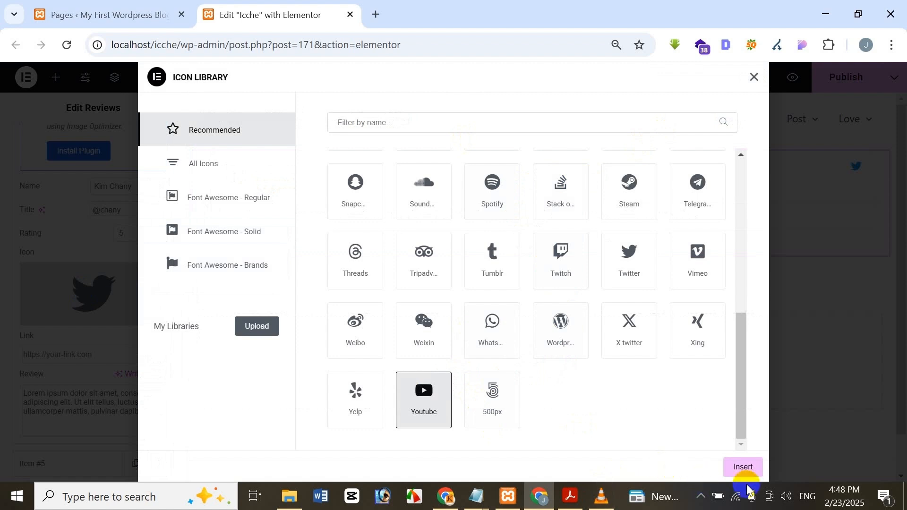
click(751, 470)
click(100, 357)
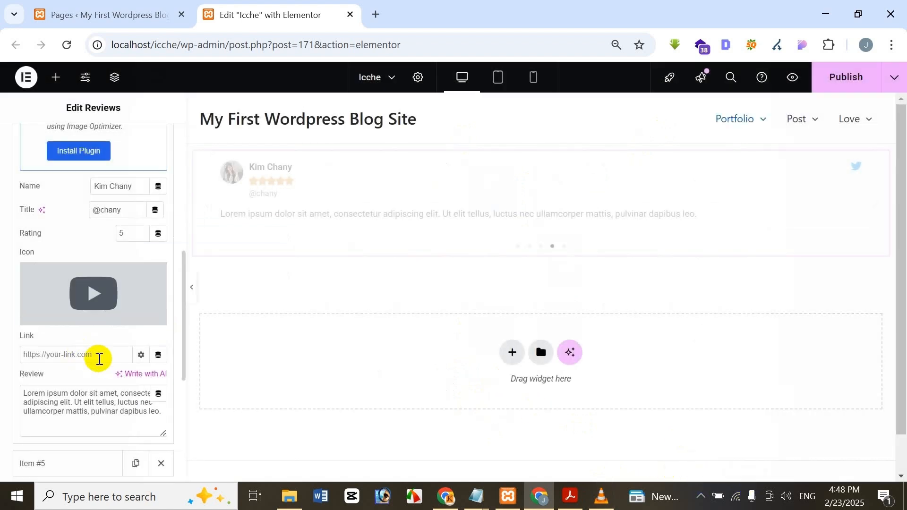
text(www.youtube.com)
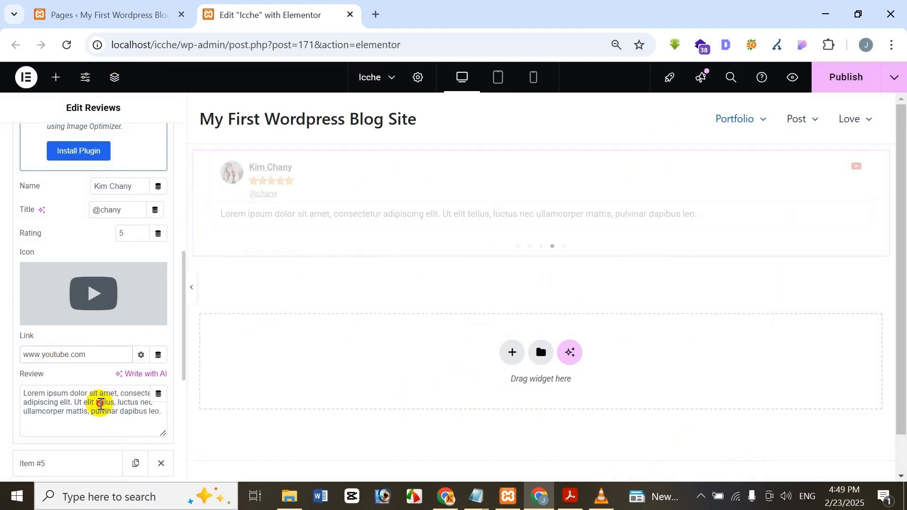
Step: Copy the fourth review slide's entire placeholder review text
click(98, 401)
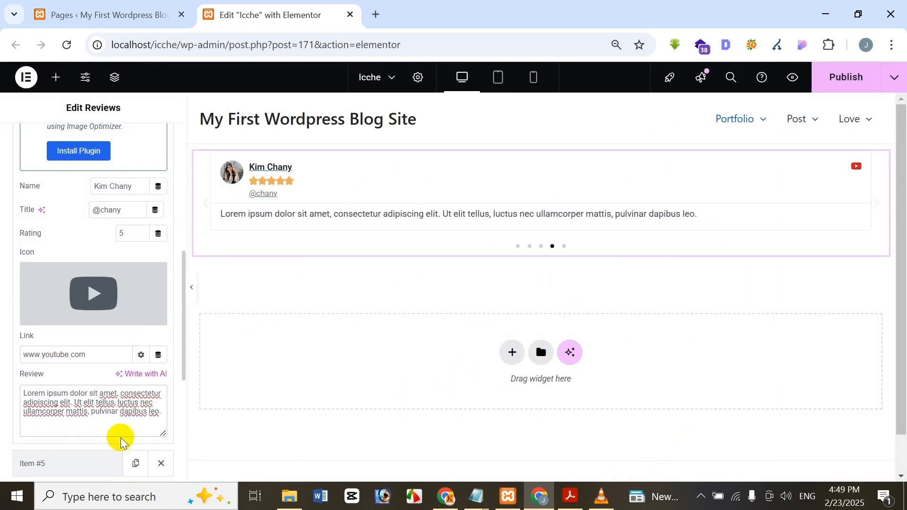
triple_click(108, 396)
key(ctrl+c)
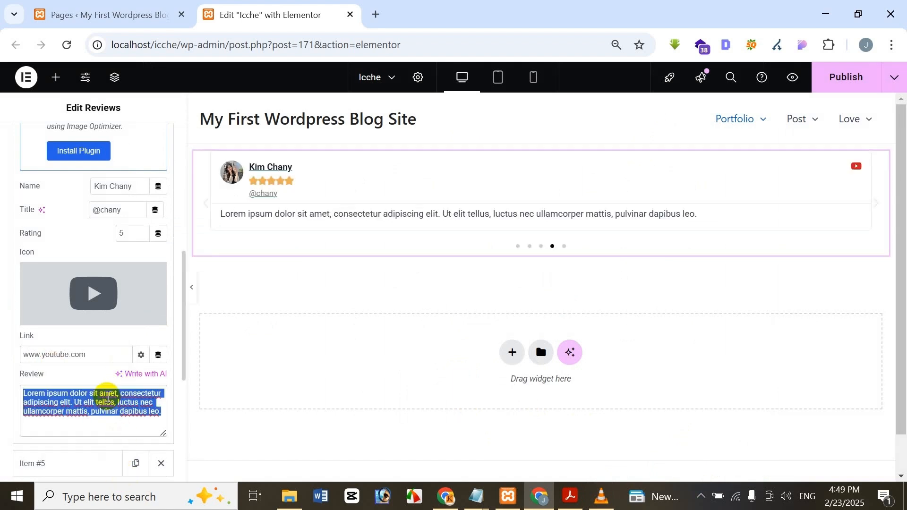
Step: Paste the copied placeholder text on a new line at the end of the fourth slide's review
click(101, 412)
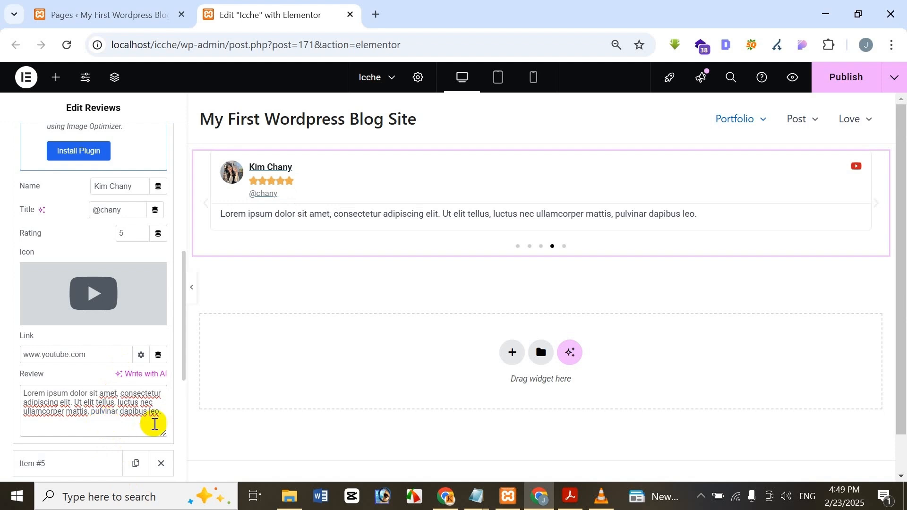
click(161, 416)
key(Return)
key(ctrl+v)
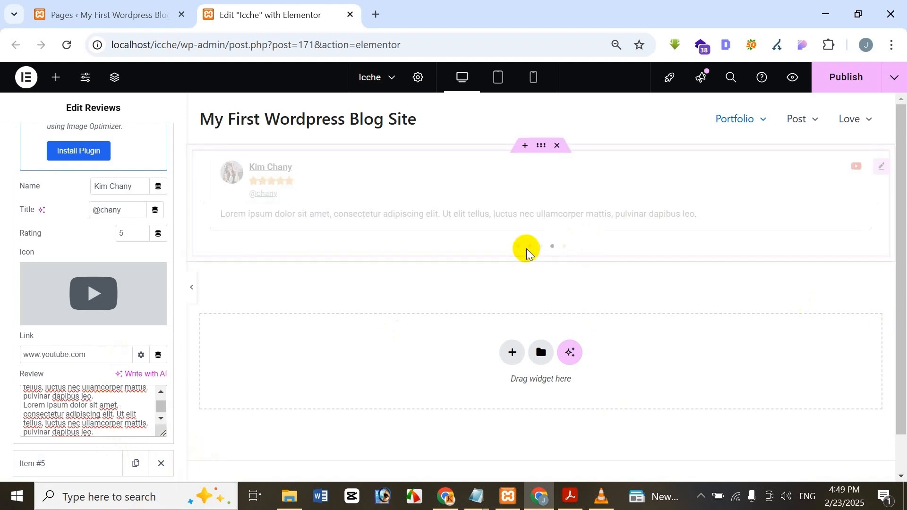
Step: Set the fifth review slide's image to the first portrait in the media library
scroll(94, 331, down, 3)
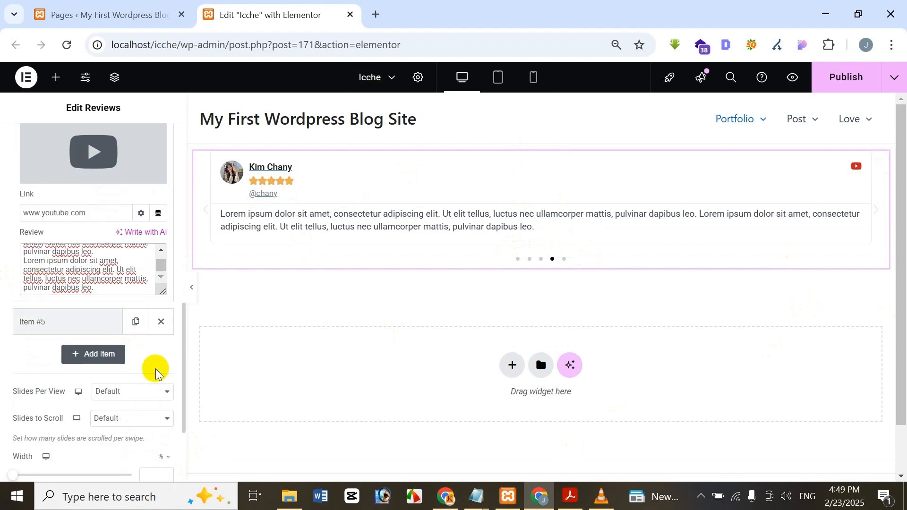
click(90, 316)
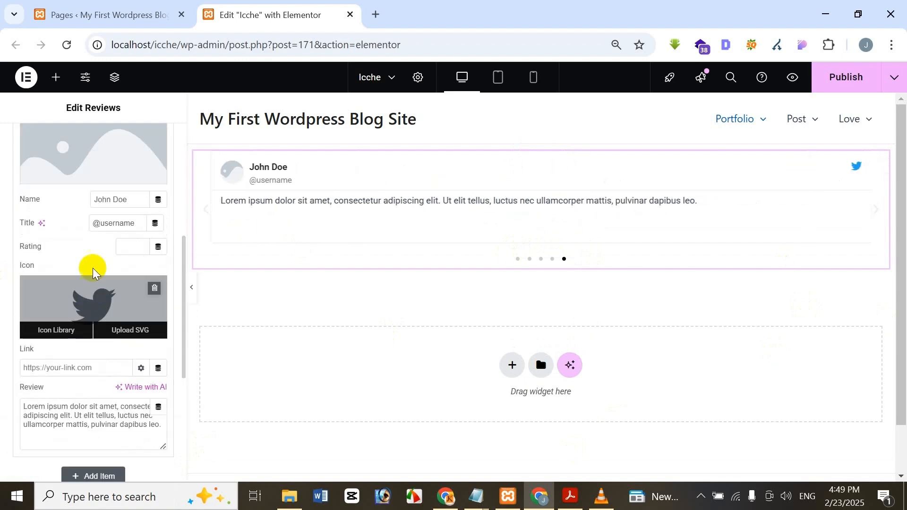
click(63, 148)
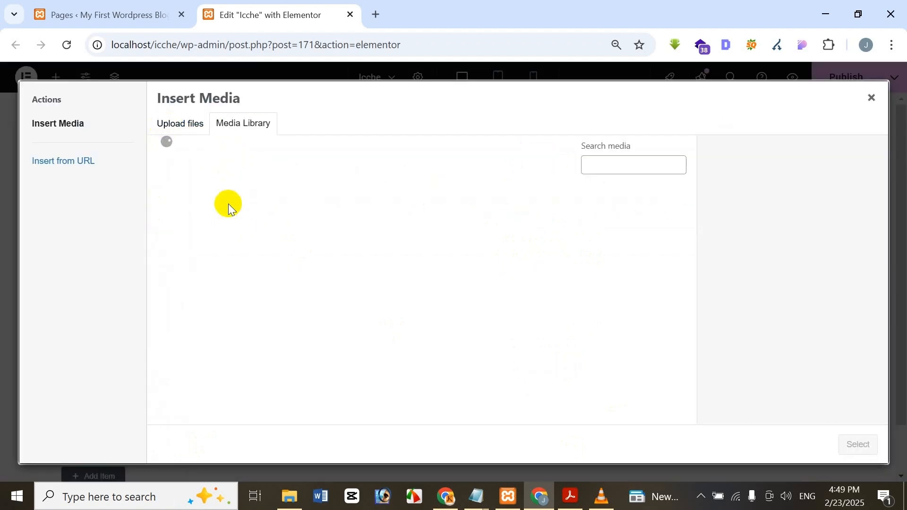
click(203, 265)
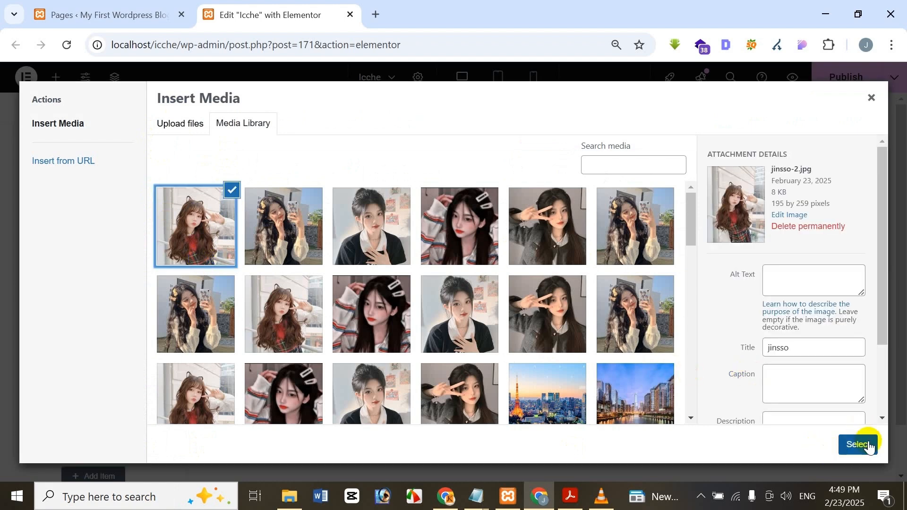
click(857, 444)
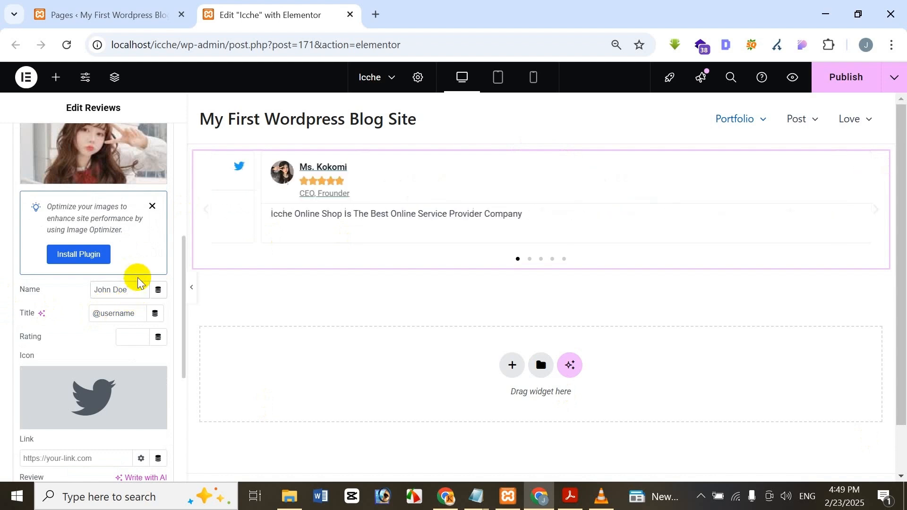
Step: Replace the fifth slide's placeholder name with the reviewer's name, including the title Ms
triple_click(138, 281)
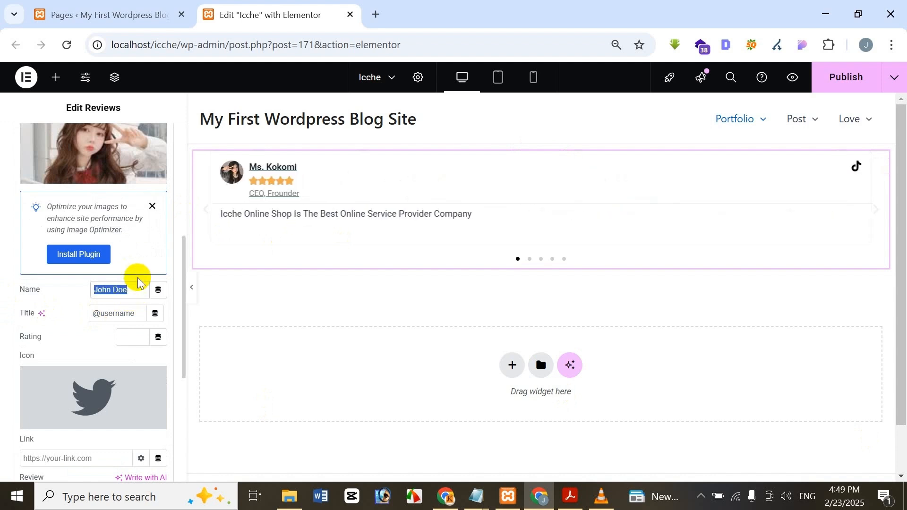
key(BackSpace)
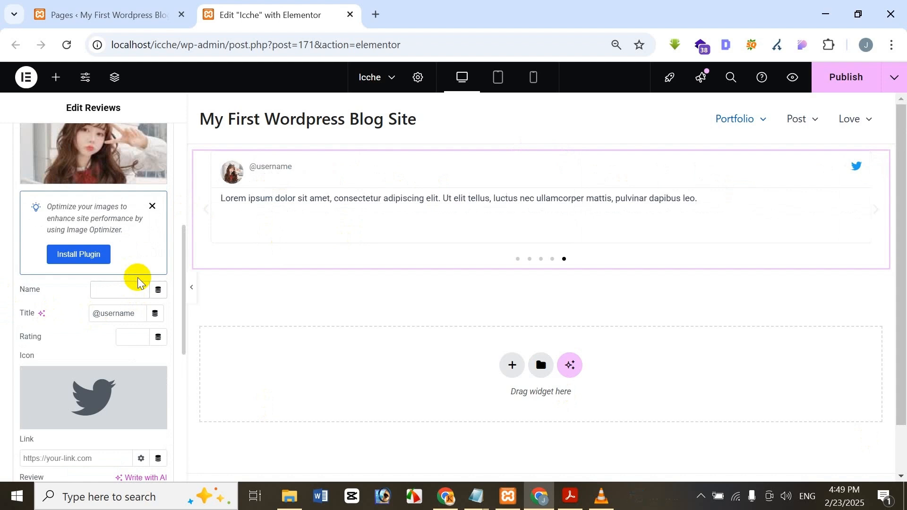
scroll(116, 229, up, 5)
click(102, 292)
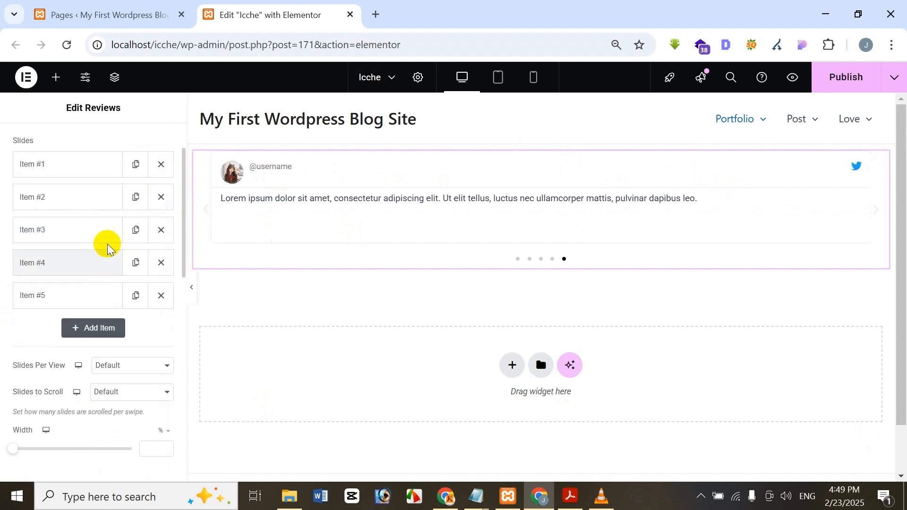
scroll(101, 239, down, 3)
scroll(81, 197, up, 2)
click(78, 232)
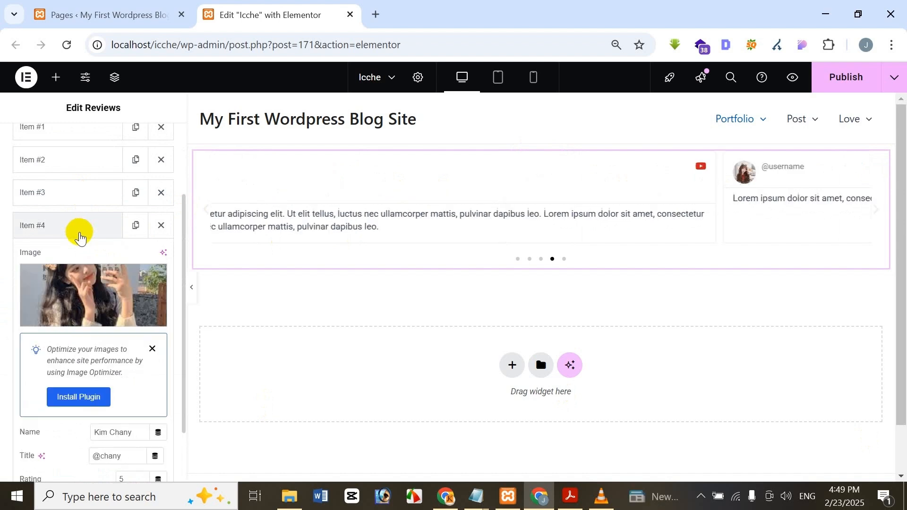
click(85, 224)
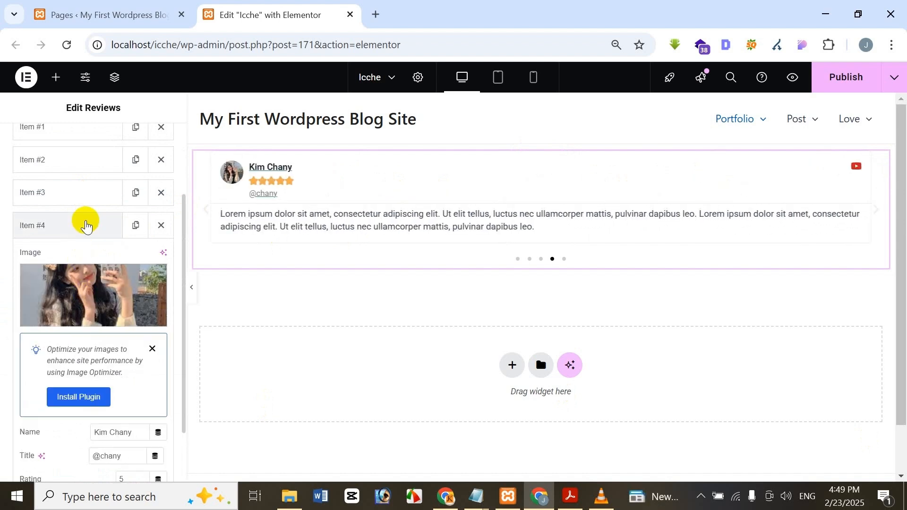
click(80, 258)
scroll(96, 326, down, 5)
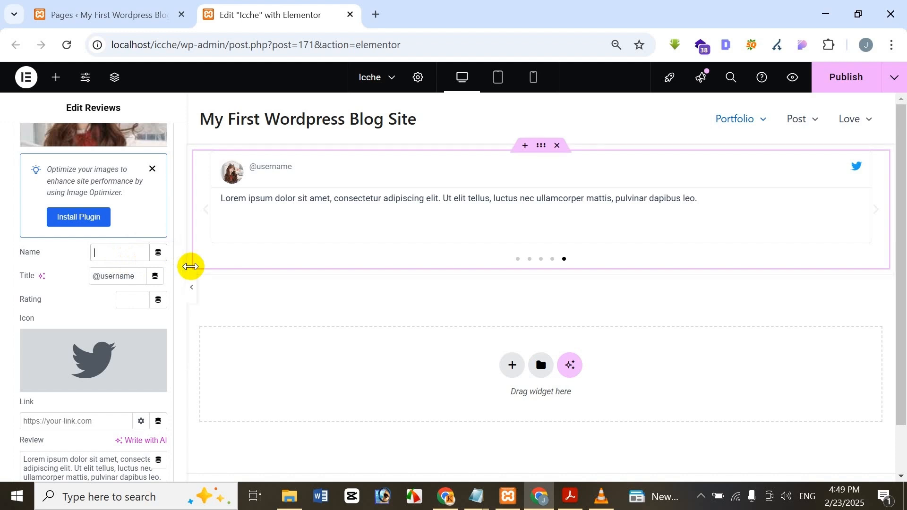
text(Ms. Jinsso)
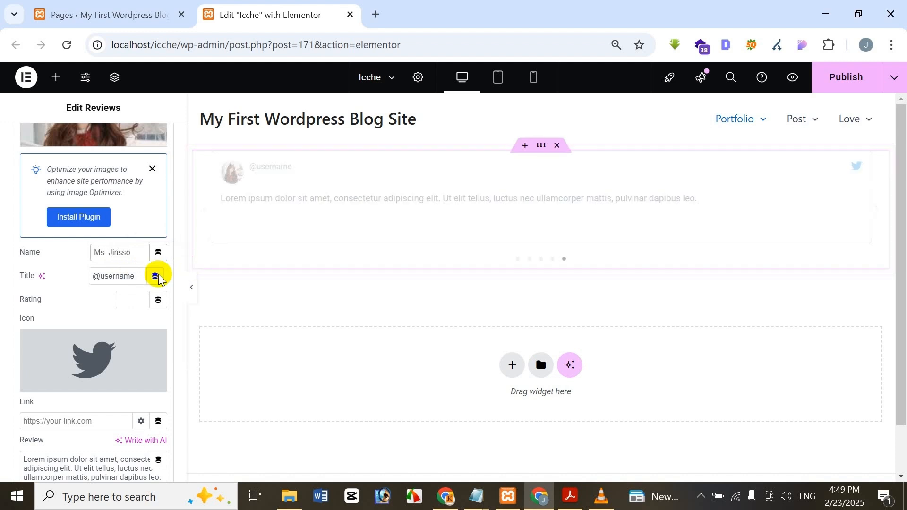
Step: Set the fifth slide's title to Marketing Manager and its rating to 4
double_click(103, 276)
drag(103, 276, 85, 282)
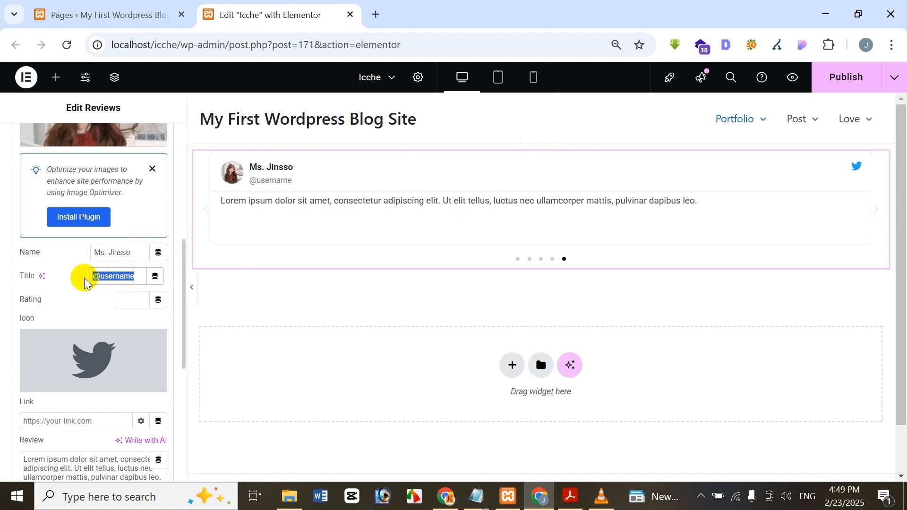
key(BackSpace)
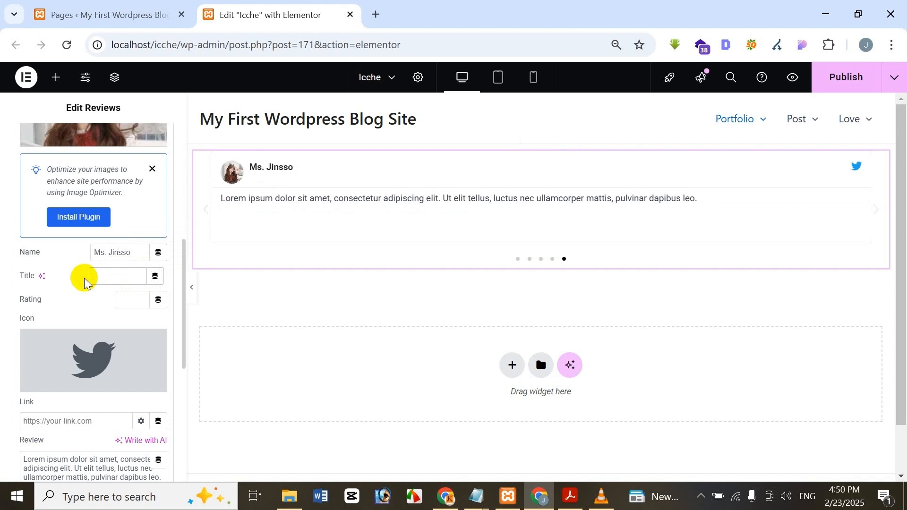
text(Manager)
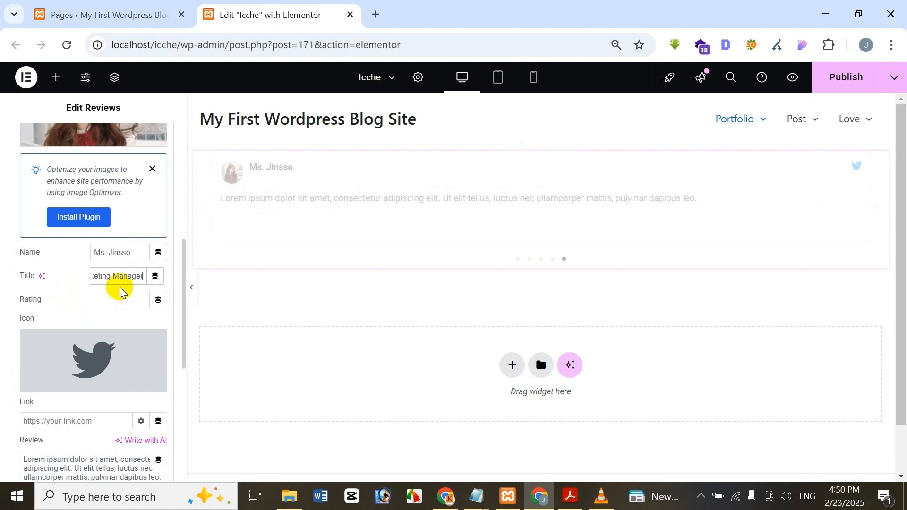
click(132, 299)
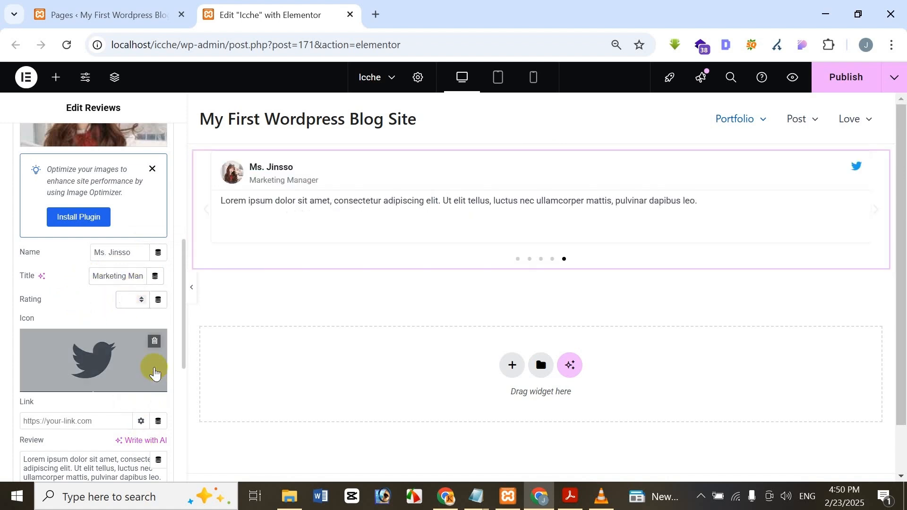
text(4)
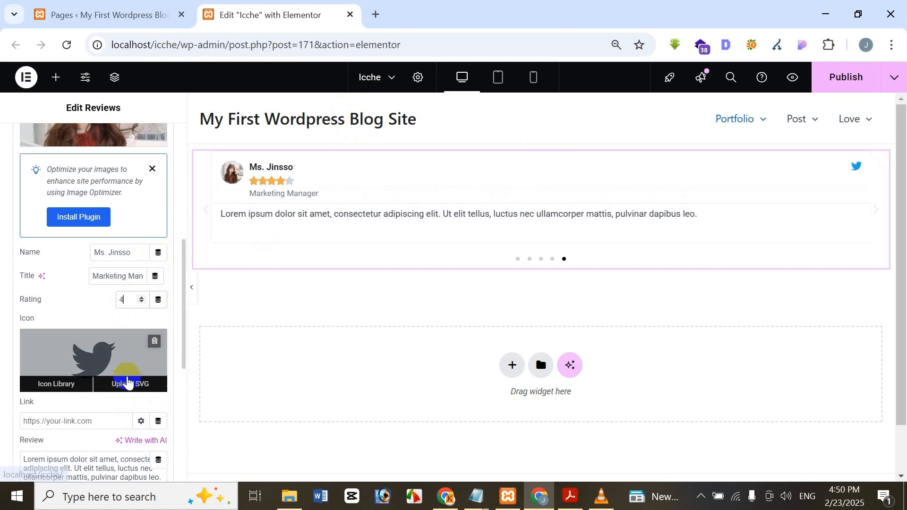
scroll(108, 359, down, 3)
click(75, 243)
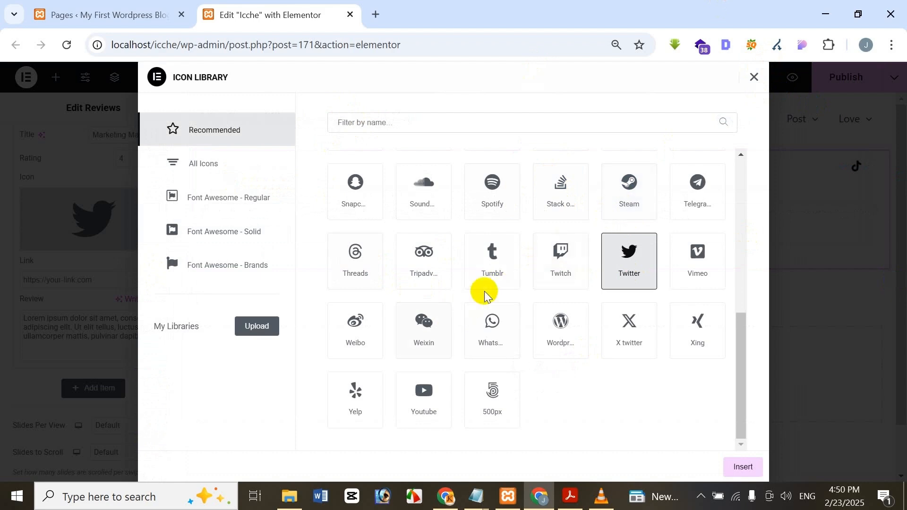
click(501, 281)
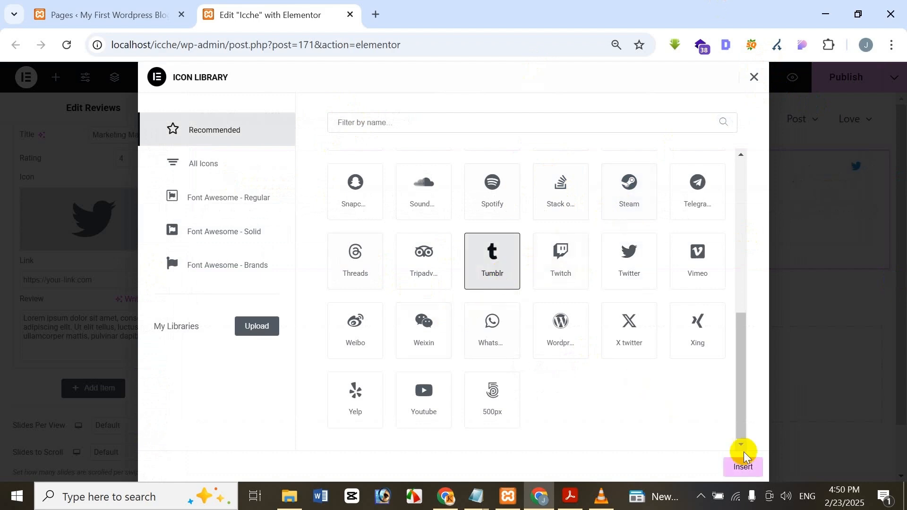
click(743, 466)
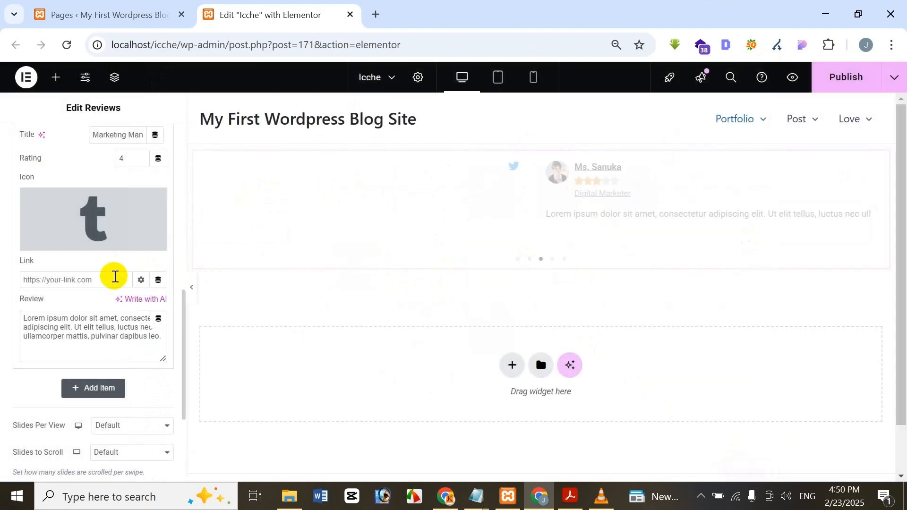
click(115, 279)
text(www.tumblar.com)
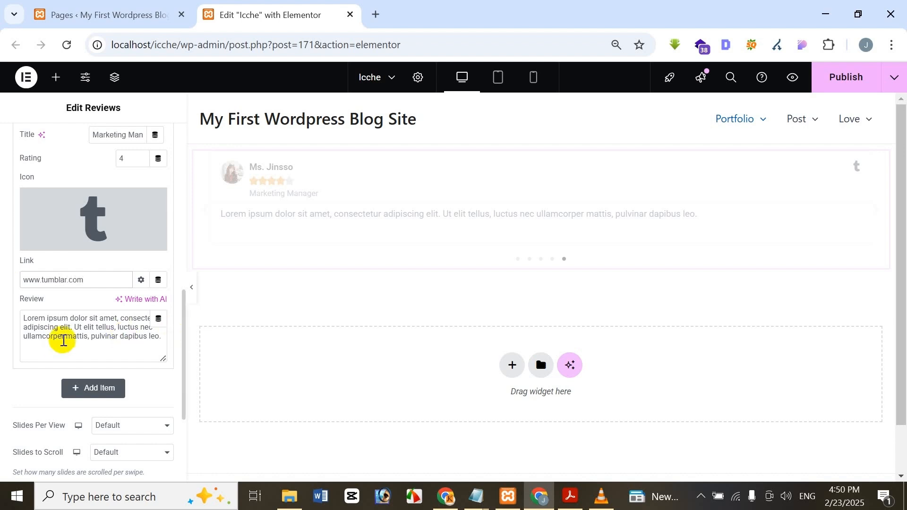
Step: Shorten the fifth slide's review to "ullamcorper mattis, pulvinar dapibus leo." and collapse the slide's settings
click(66, 338)
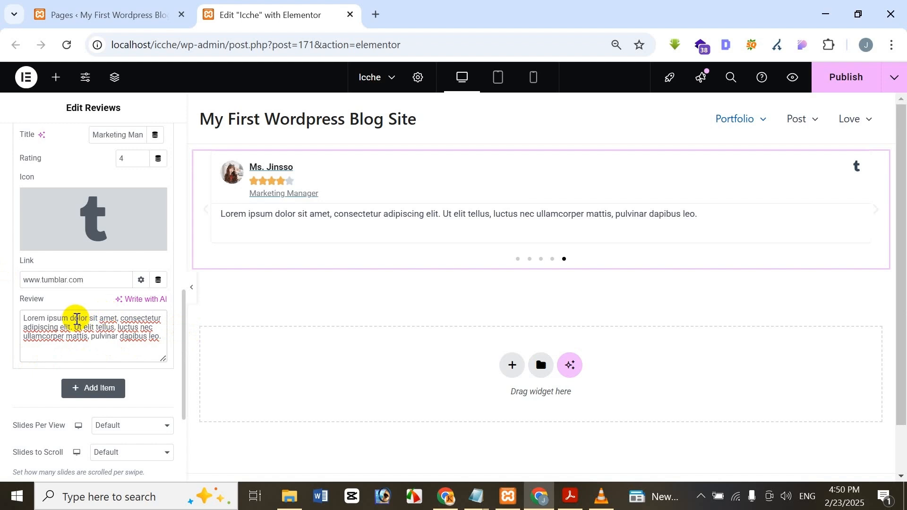
drag(159, 326, 1, 318)
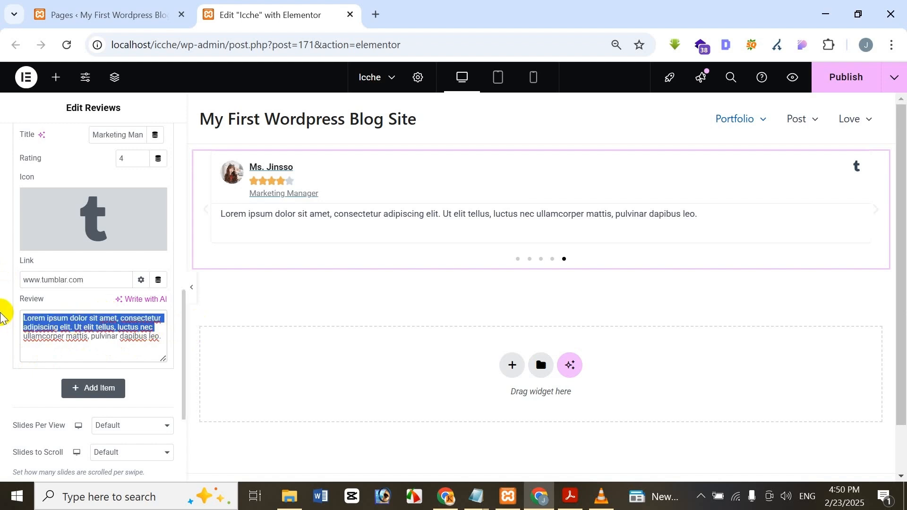
key(BackSpace)
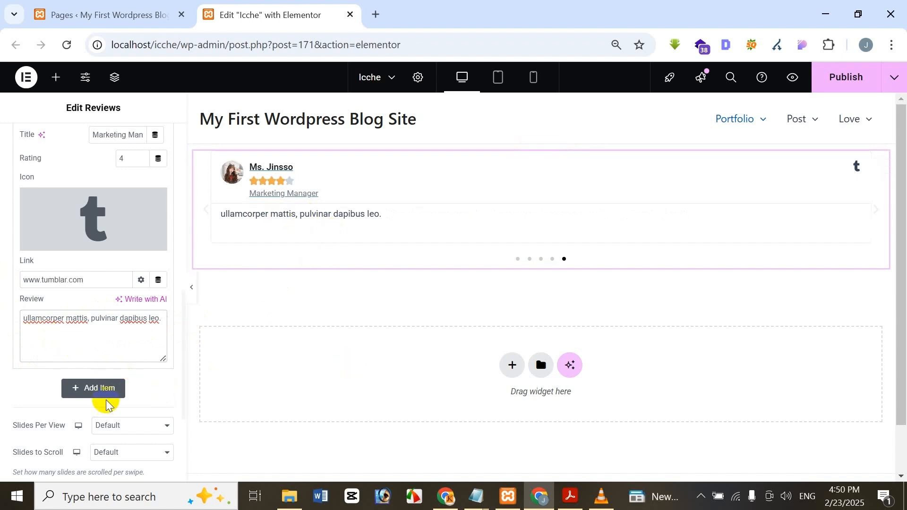
scroll(90, 366, down, 2)
scroll(89, 366, up, 10)
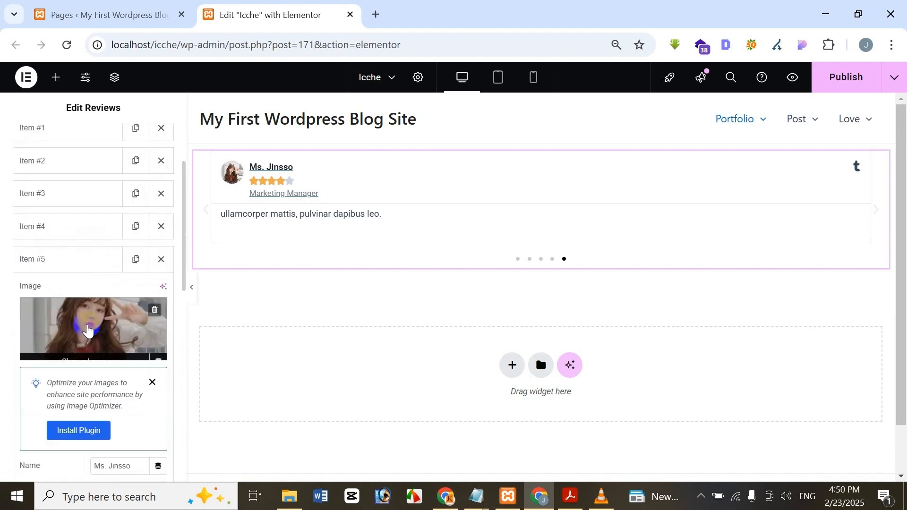
click(71, 259)
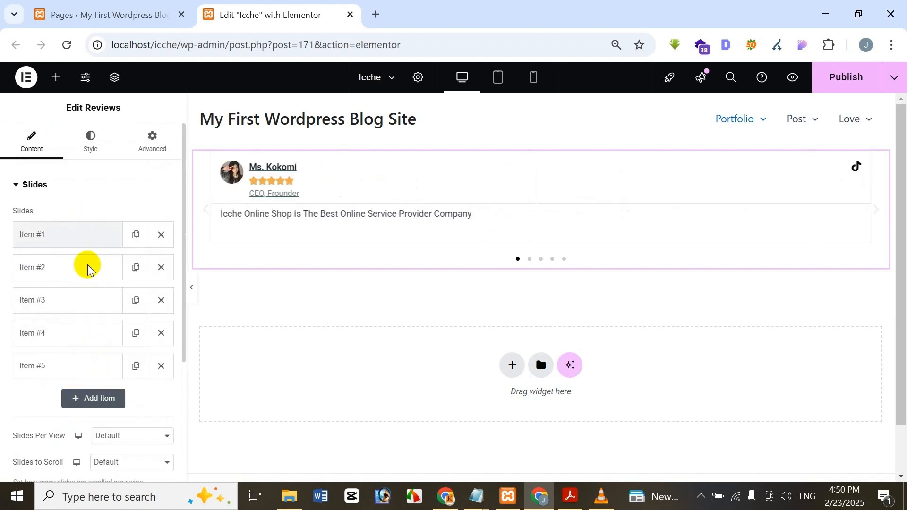
Step: Try showing 4 slides per view in the carousel and restore the Default setting
scroll(91, 318, down, 3)
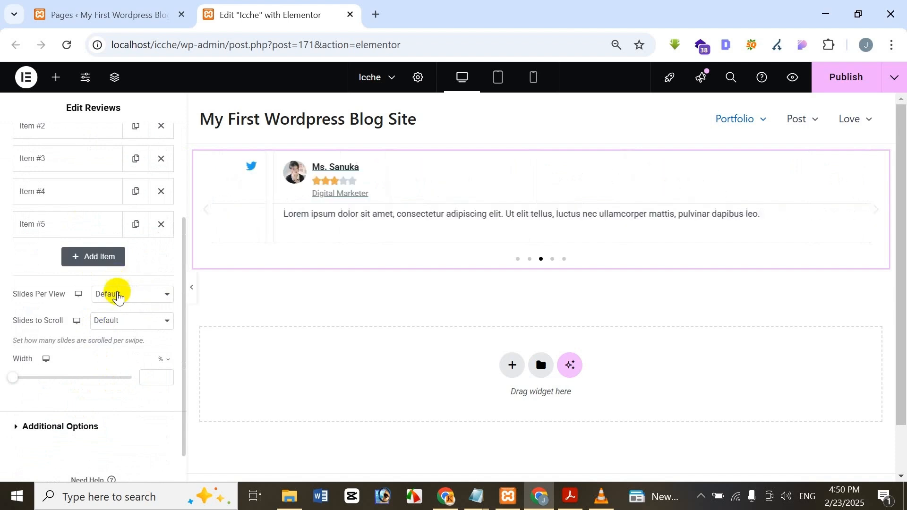
click(135, 293)
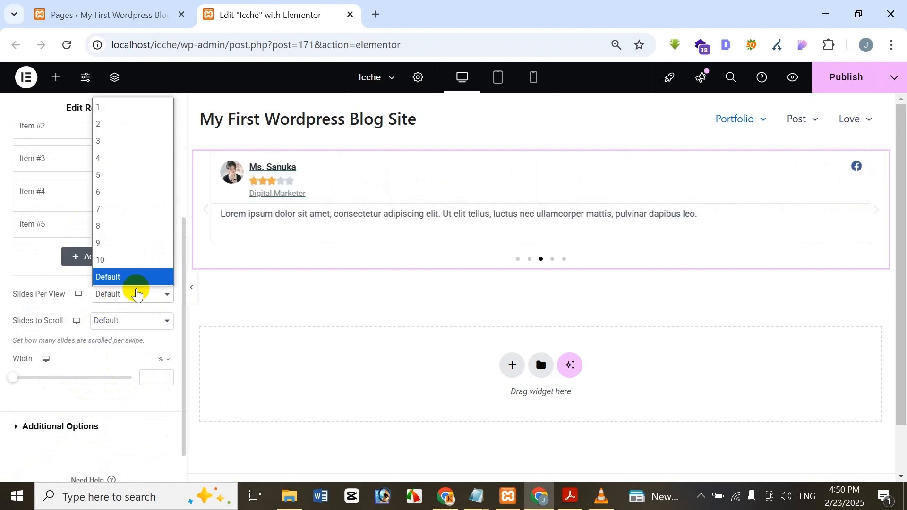
click(102, 158)
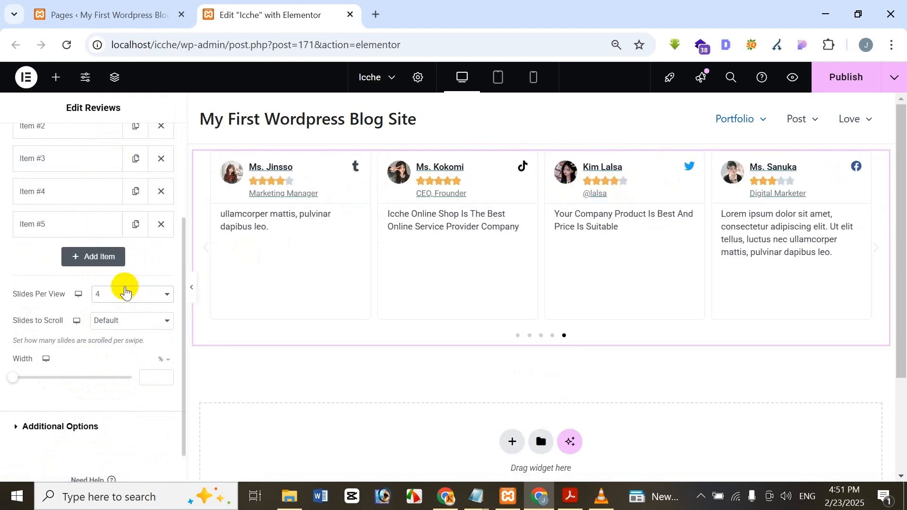
click(124, 291)
click(124, 277)
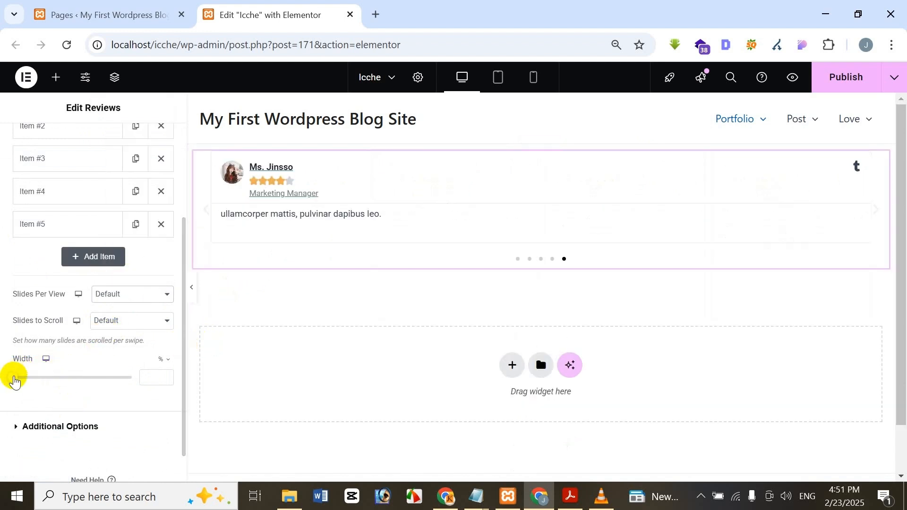
Step: Set the review carousel's width to 100% and hide its navigation arrows
drag(14, 377, 170, 375)
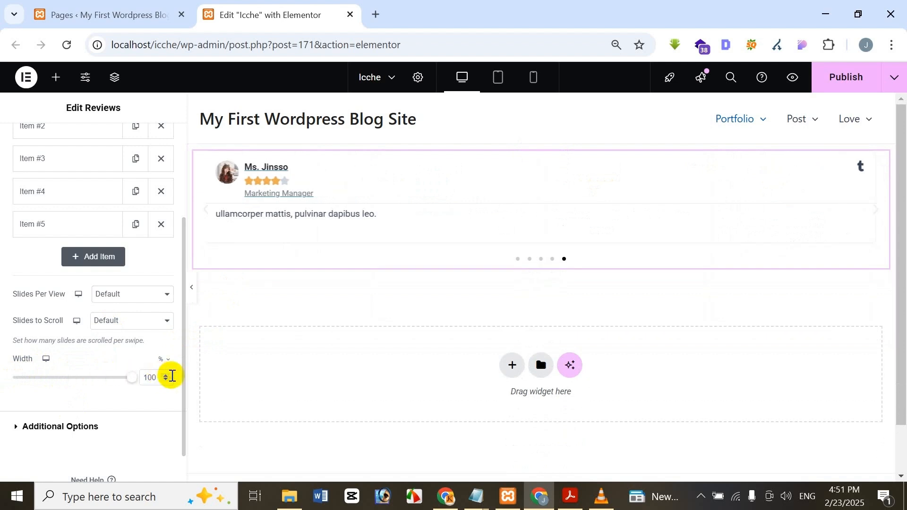
click(63, 427)
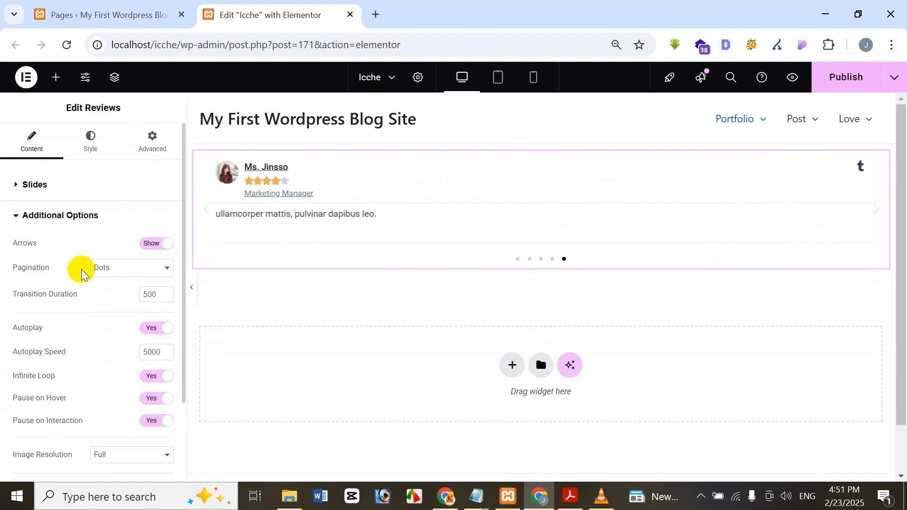
click(149, 247)
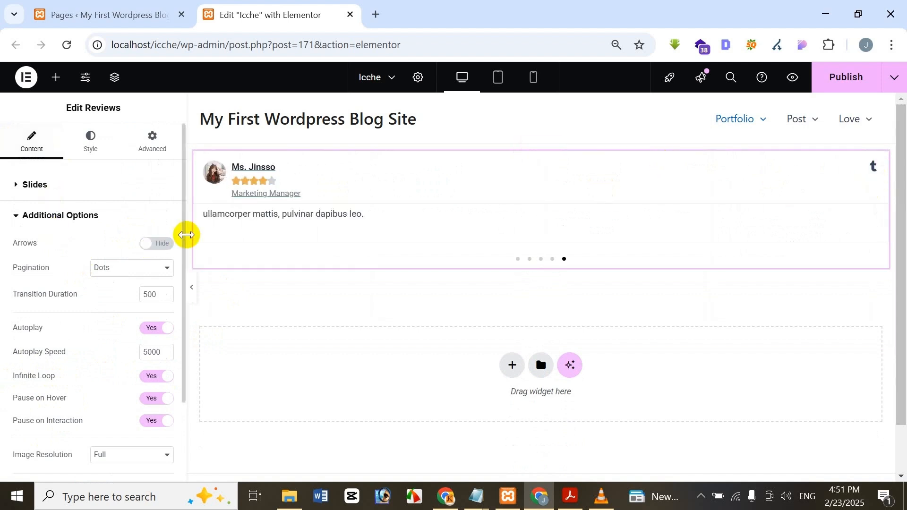
Step: Show the review carousel's navigation arrows again and advance to the next slide
click(152, 241)
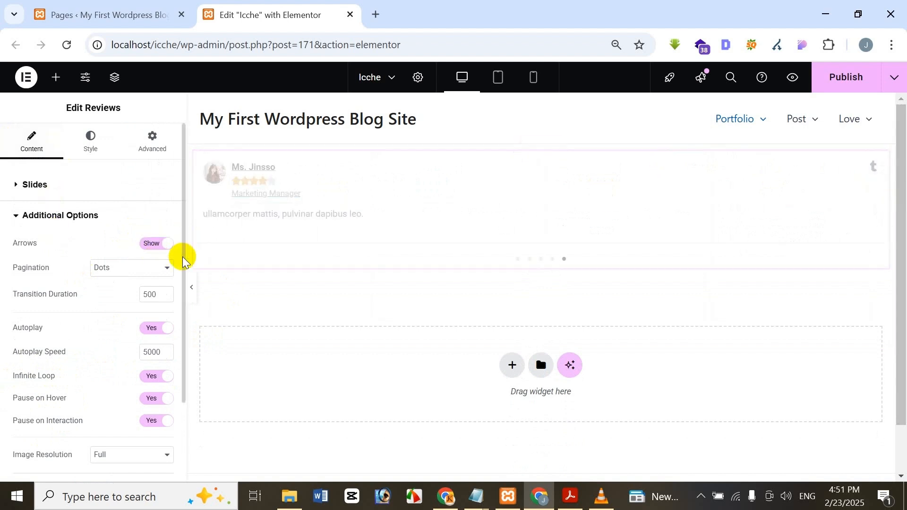
click(875, 210)
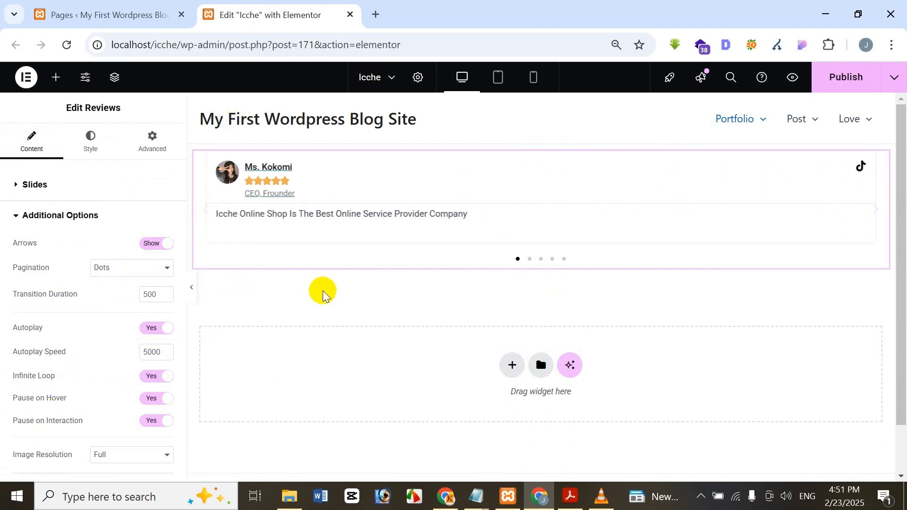
Step: Try the Fraction and Progress pagination styles, restore Dots, and go to the first slide through its dot
click(101, 267)
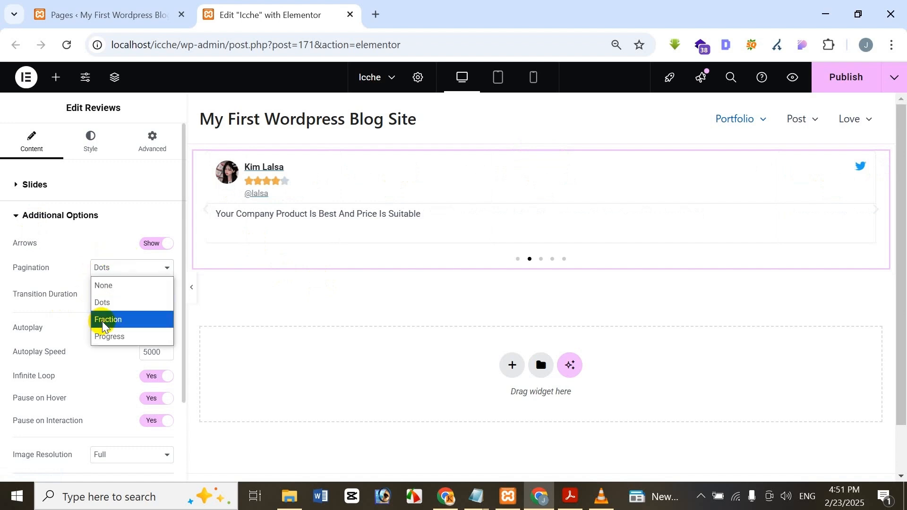
click(126, 322)
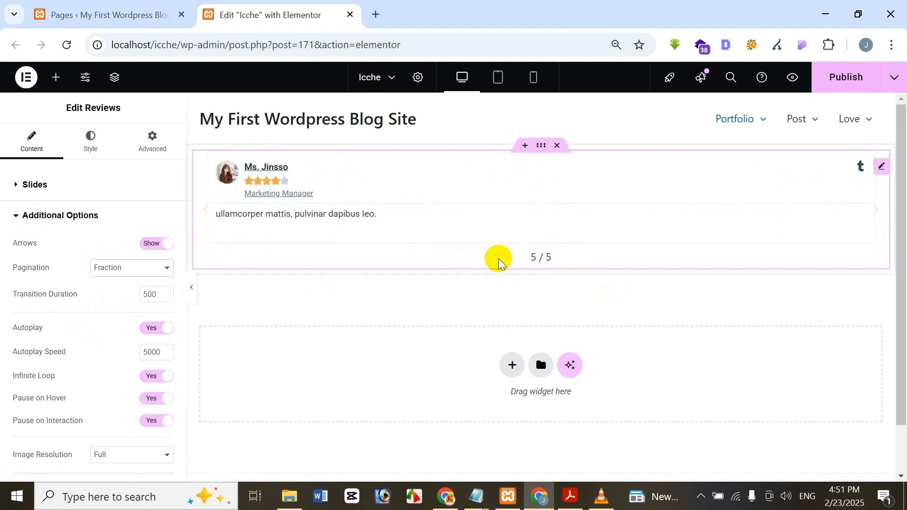
click(113, 284)
click(120, 333)
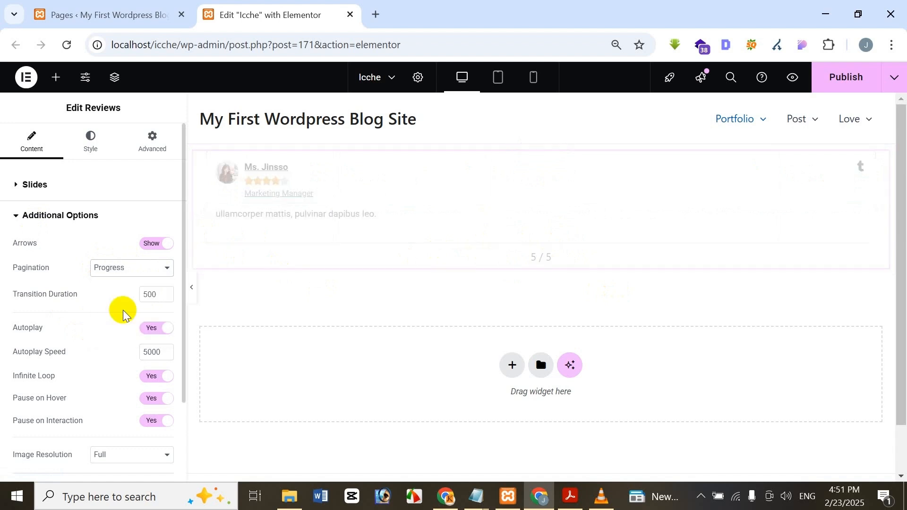
click(126, 267)
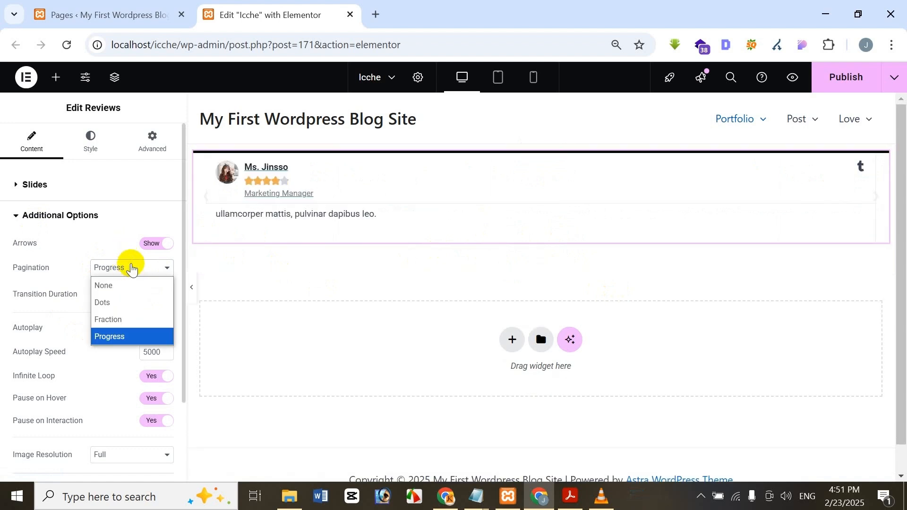
click(121, 304)
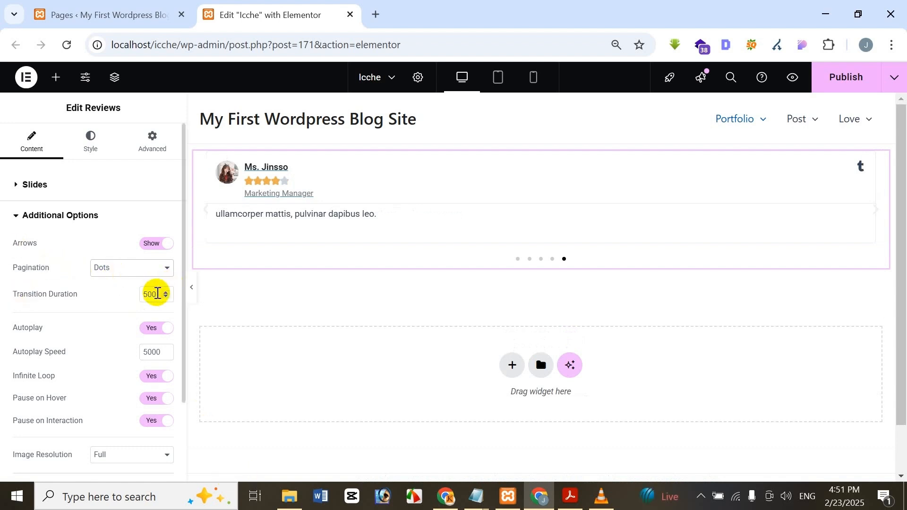
click(518, 259)
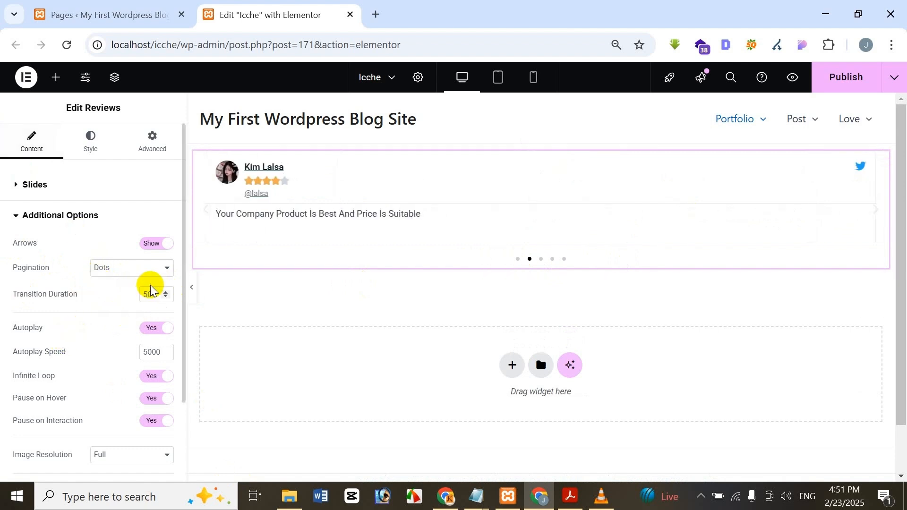
Step: Try a transition duration of 1000 for the carousel and restore it to 500
drag(159, 293, 114, 289)
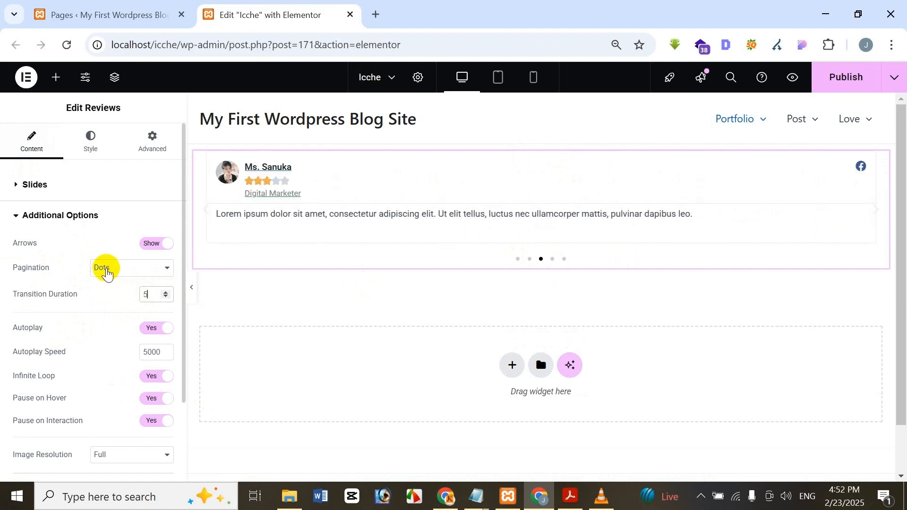
text(1000)
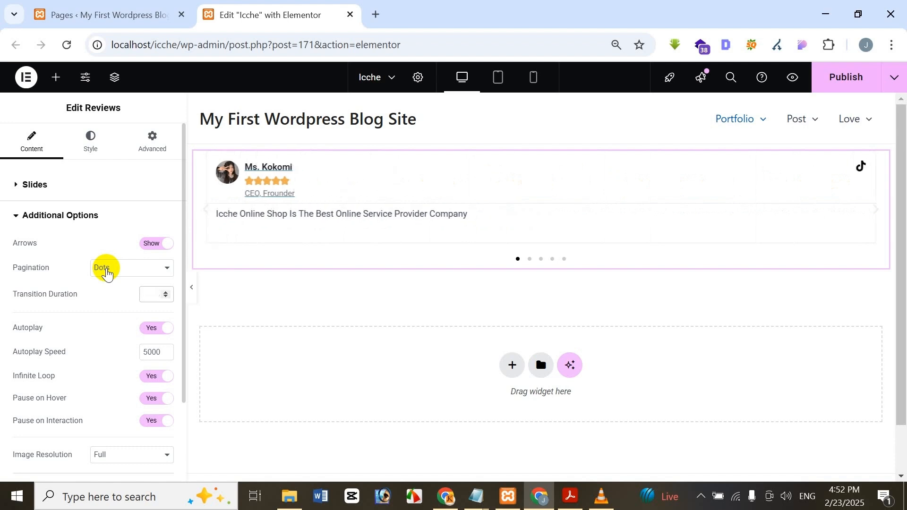
text(000)
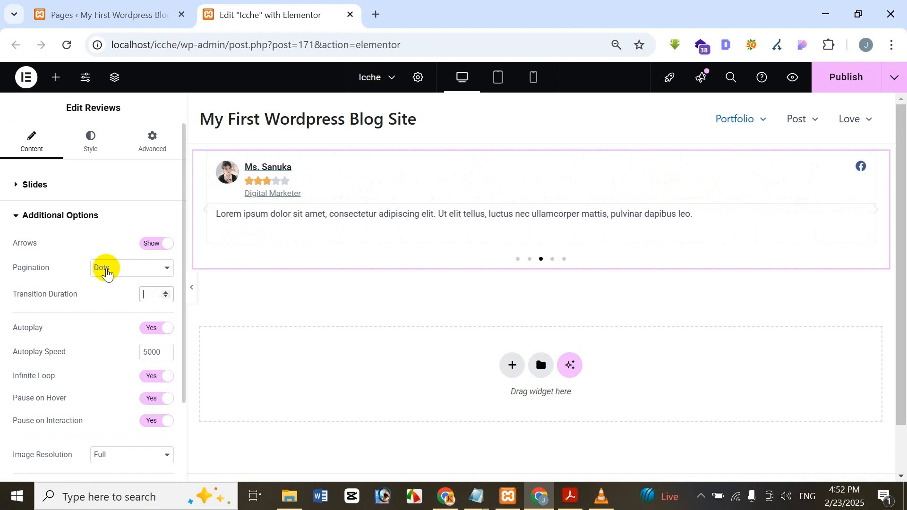
text(500)
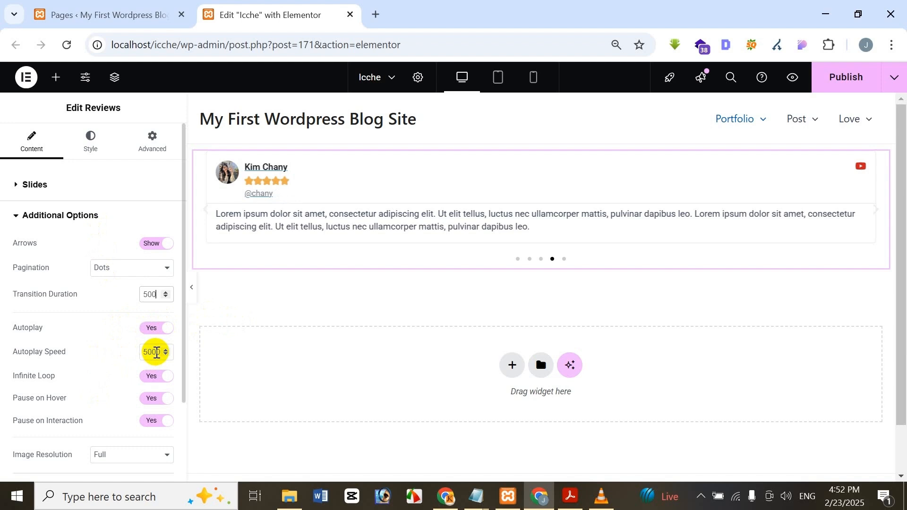
click(517, 259)
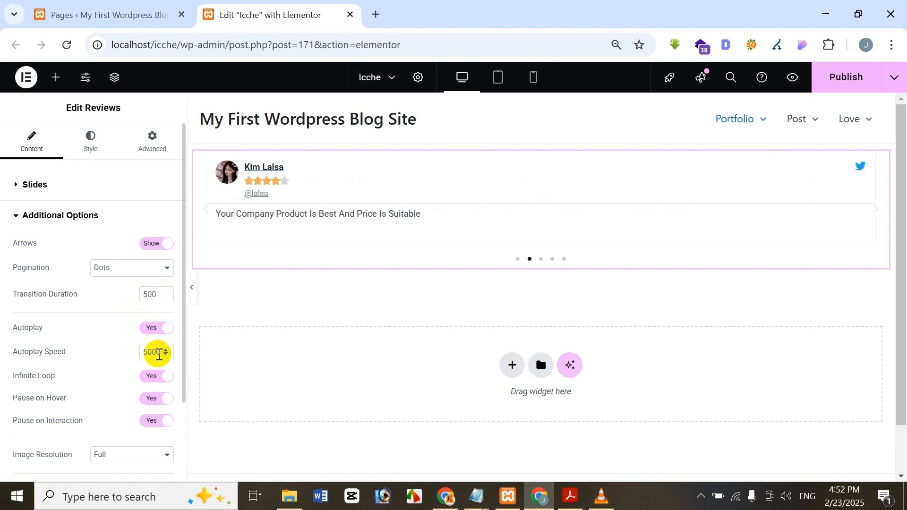
Step: Try autoplay speeds of 1000 and 500 for the carousel
click(160, 354)
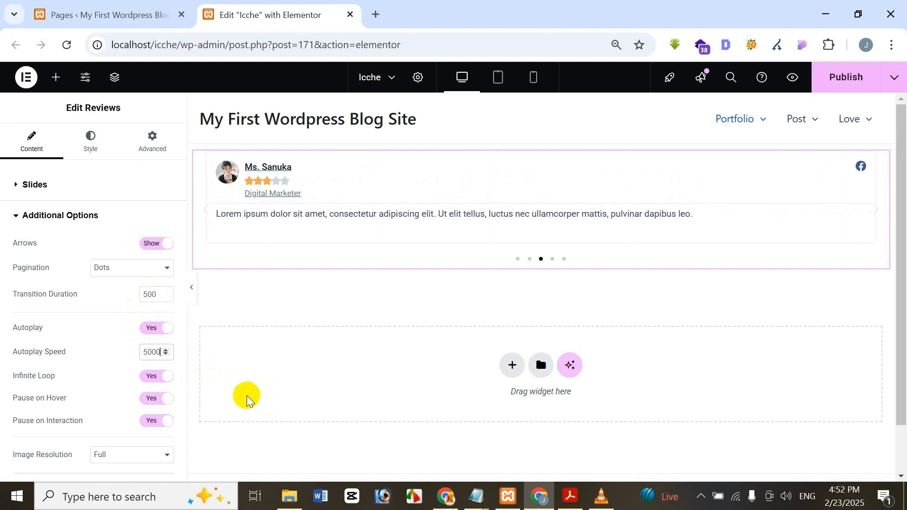
key(ctrl+a)
key(BackSpace)
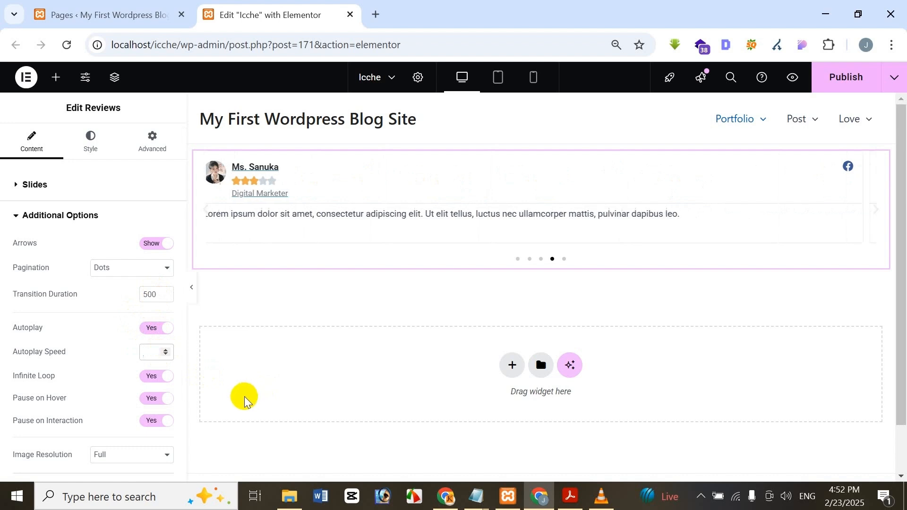
text(1000)
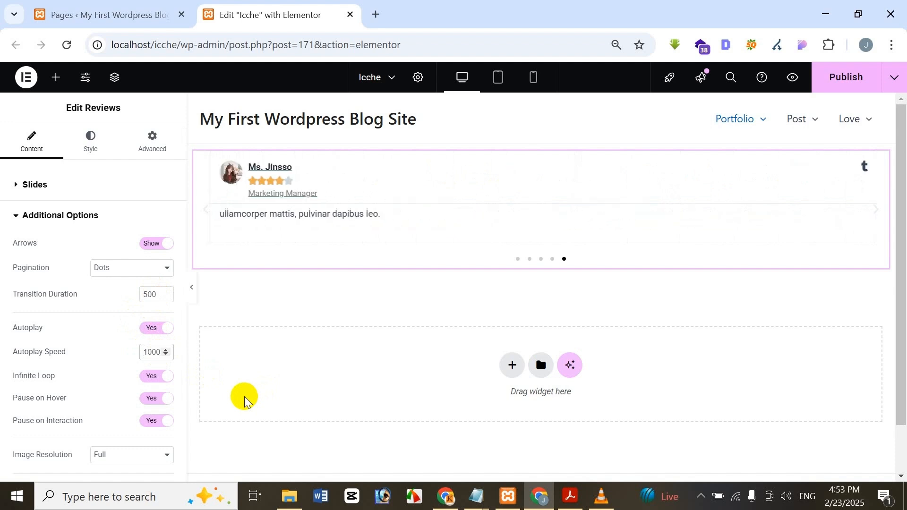
key(BackSpace)
text(5)
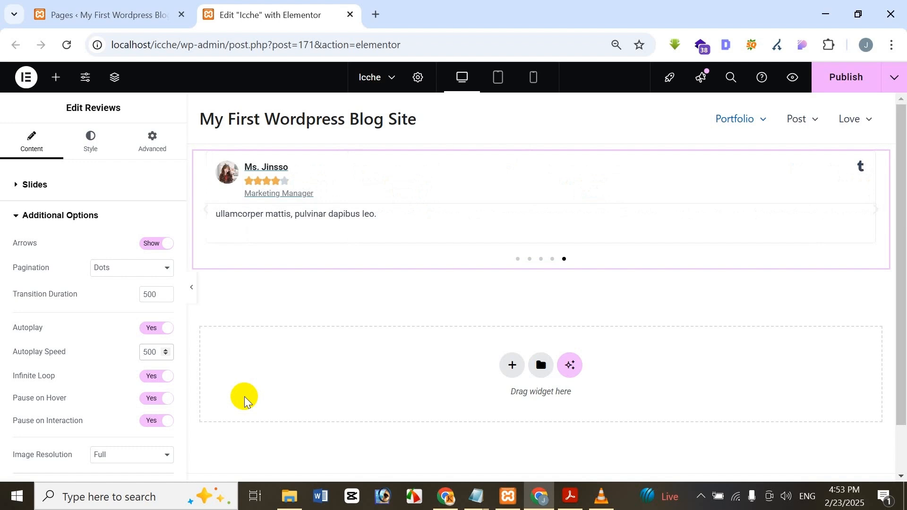
click(519, 256)
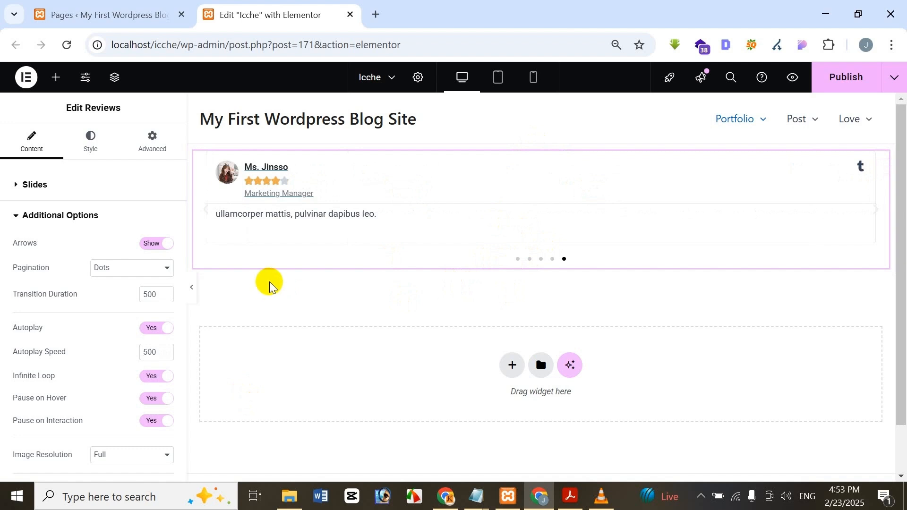
Step: Set the carousel's autoplay speed to 2000
double_click(149, 352)
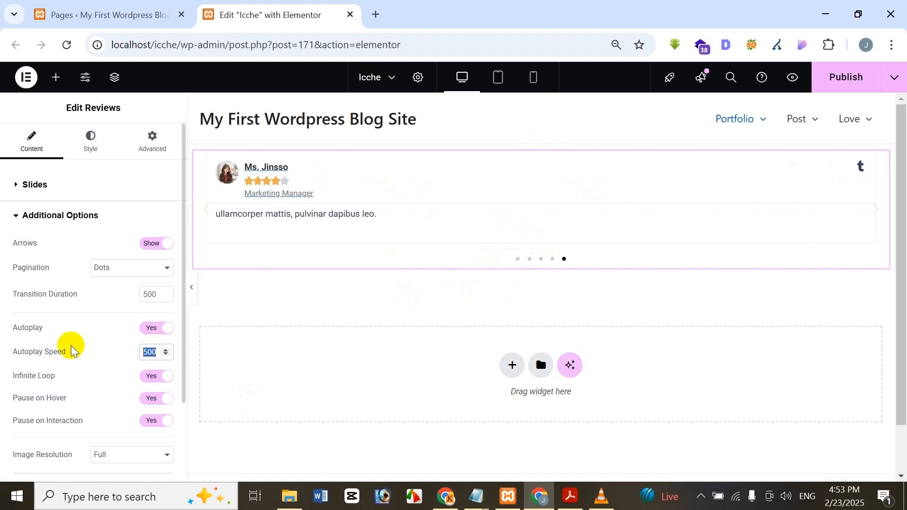
key(BackSpace)
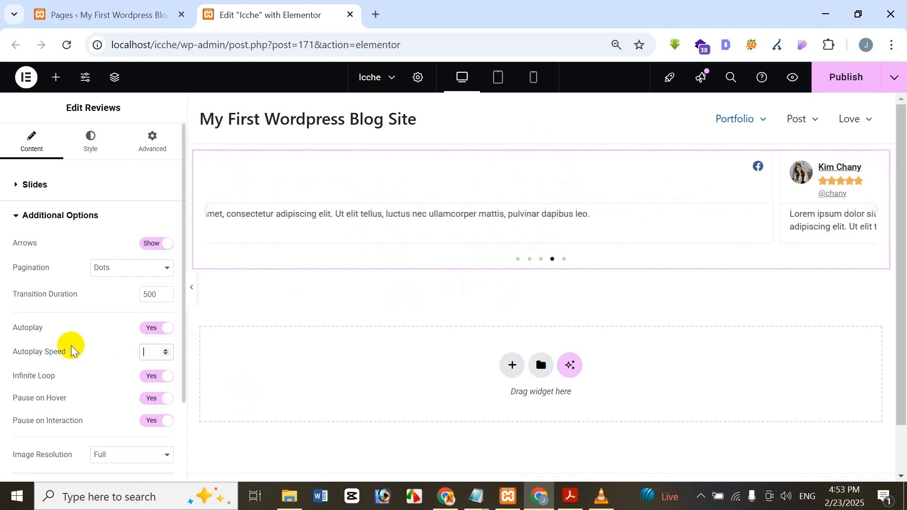
text(3000)
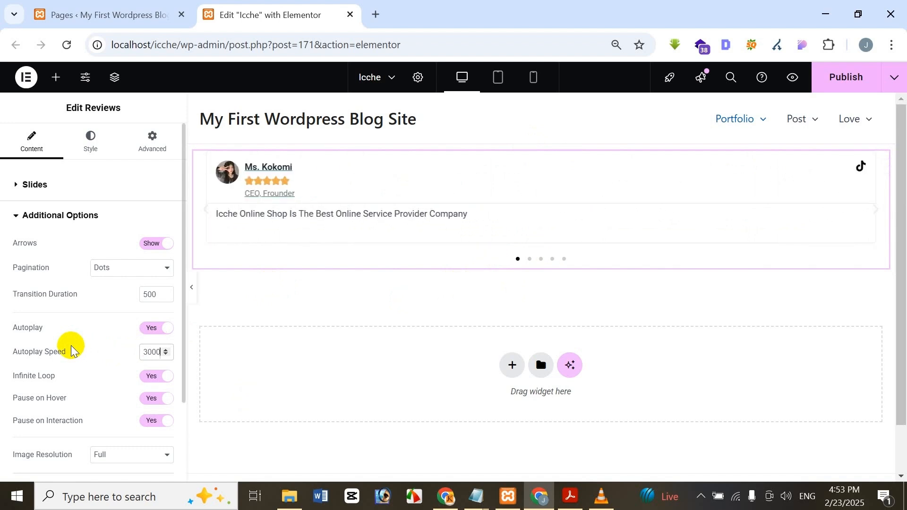
key(Delete)
text(2)
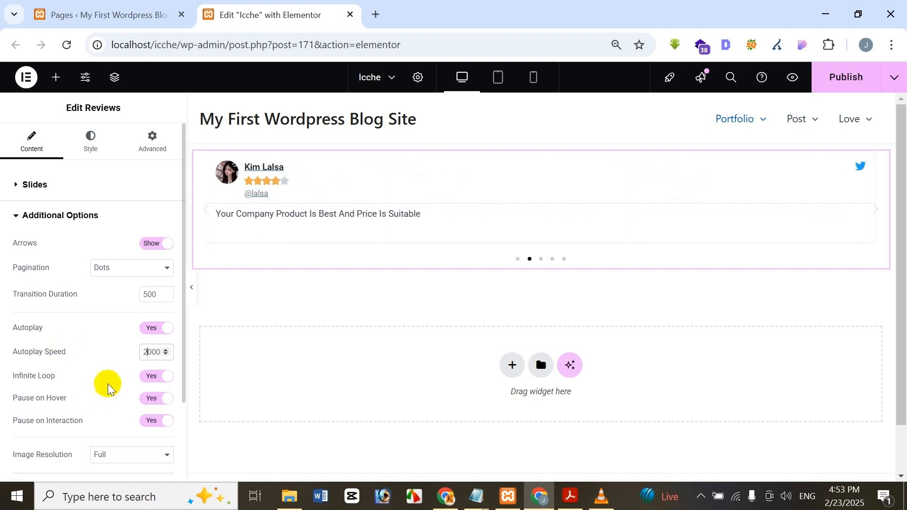
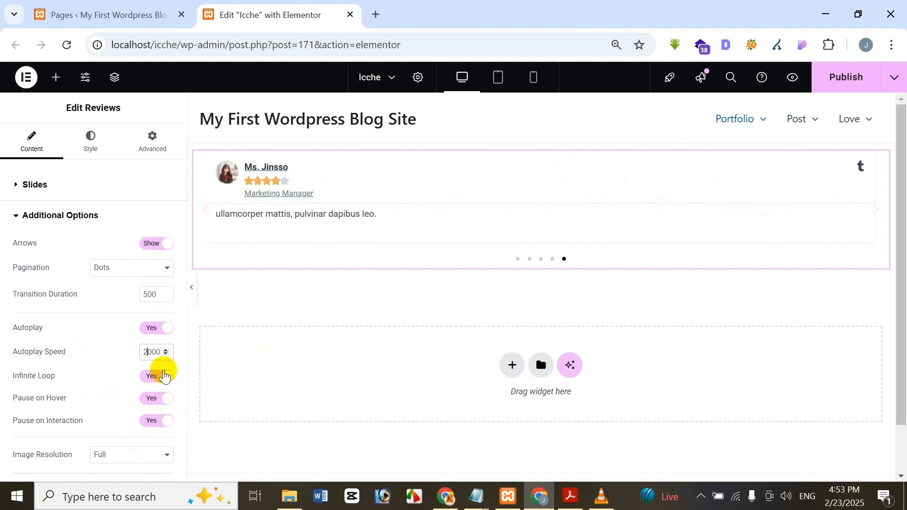
Step: Try turning Pause on Hover off, turn it back on, and review the remaining additional options down to Lazyload
click(147, 353)
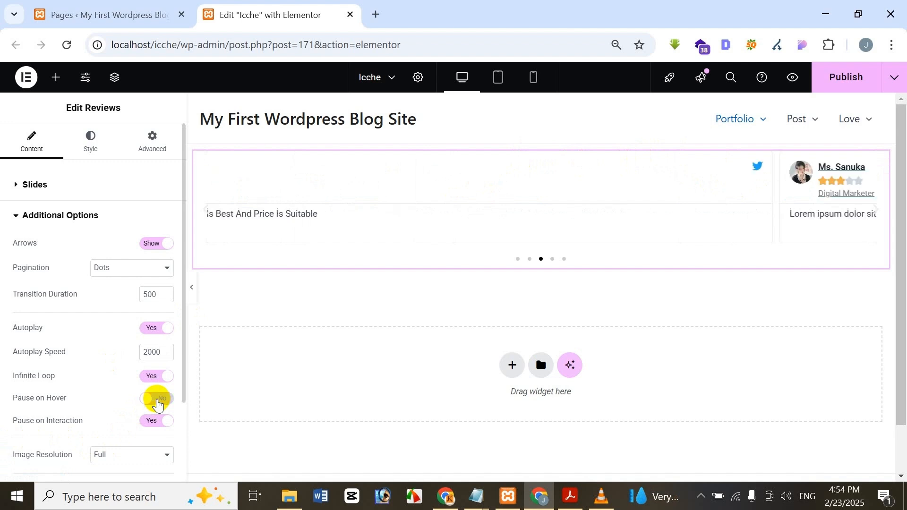
click(157, 402)
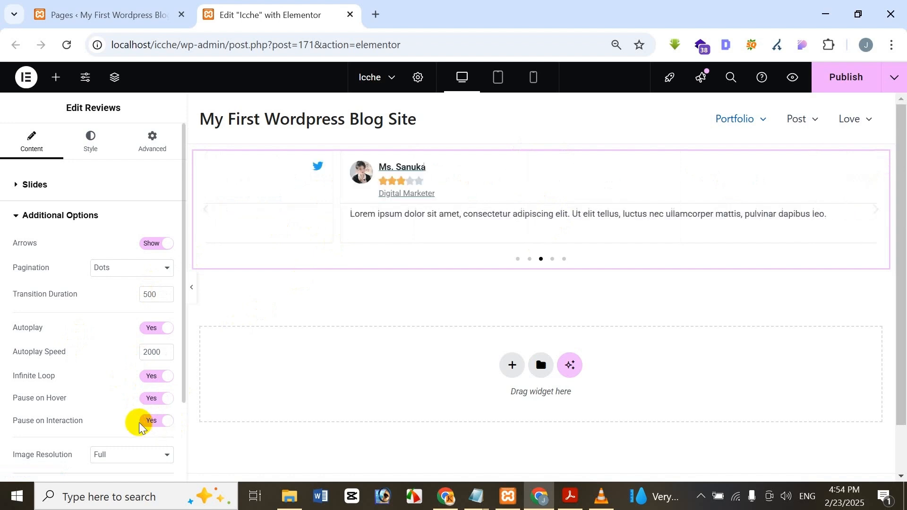
scroll(117, 396, down, 2)
scroll(116, 396, down, 1)
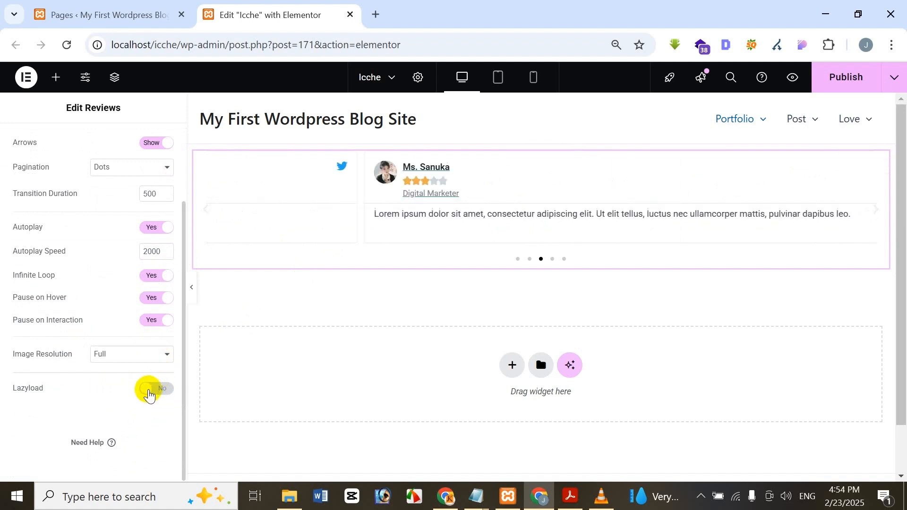
scroll(105, 226, up, 2)
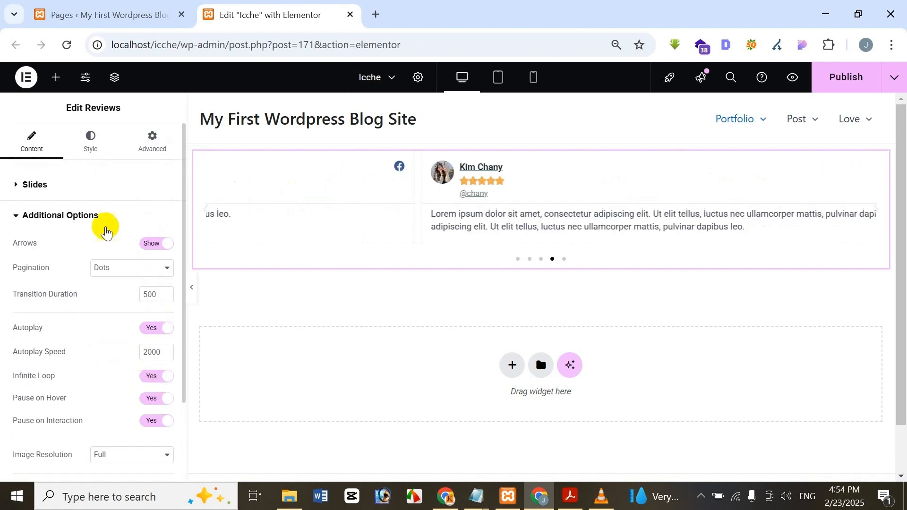
Step: In the widget's style settings, set the space between slides to 0 and the slides' background colour to black
click(95, 143)
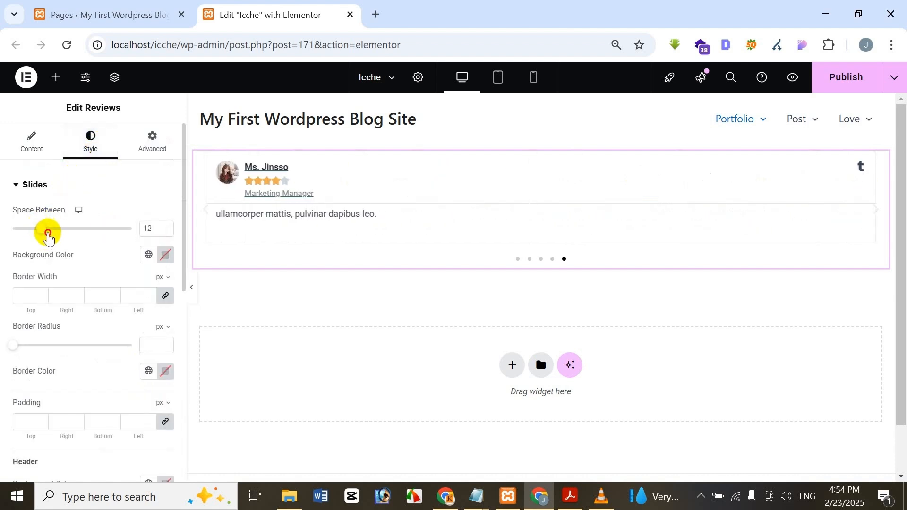
drag(48, 237, 1, 250)
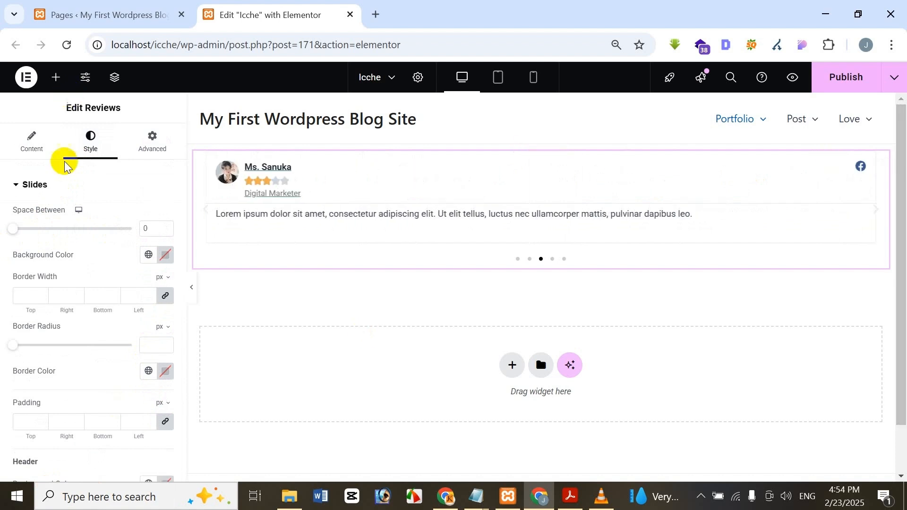
click(163, 255)
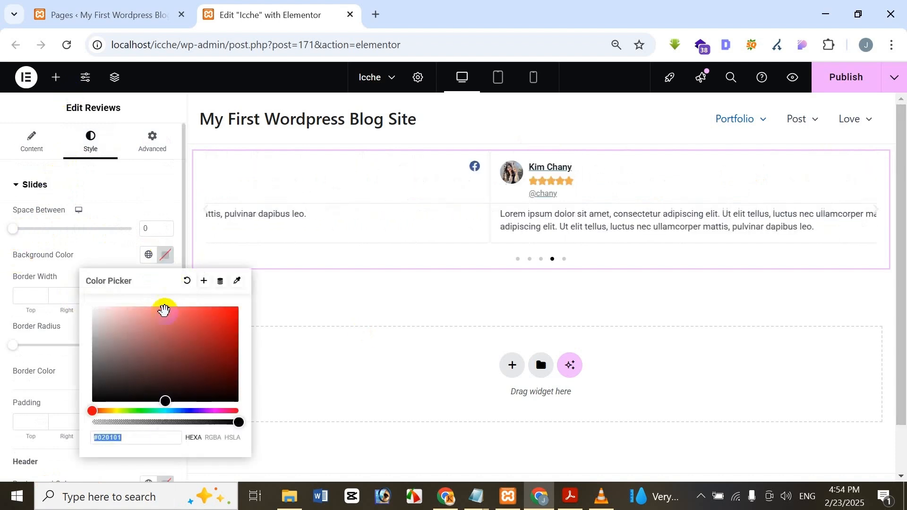
drag(164, 310, 239, 388)
drag(251, 440, 237, 402)
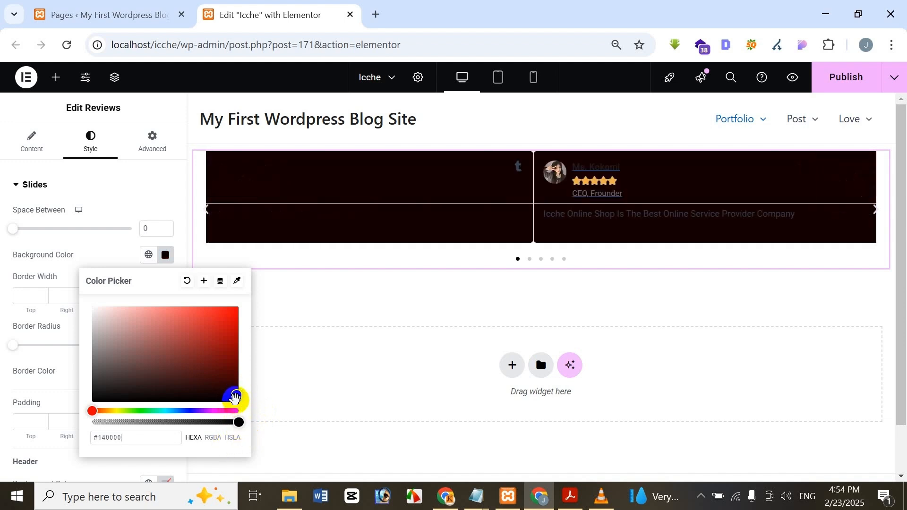
click(170, 110)
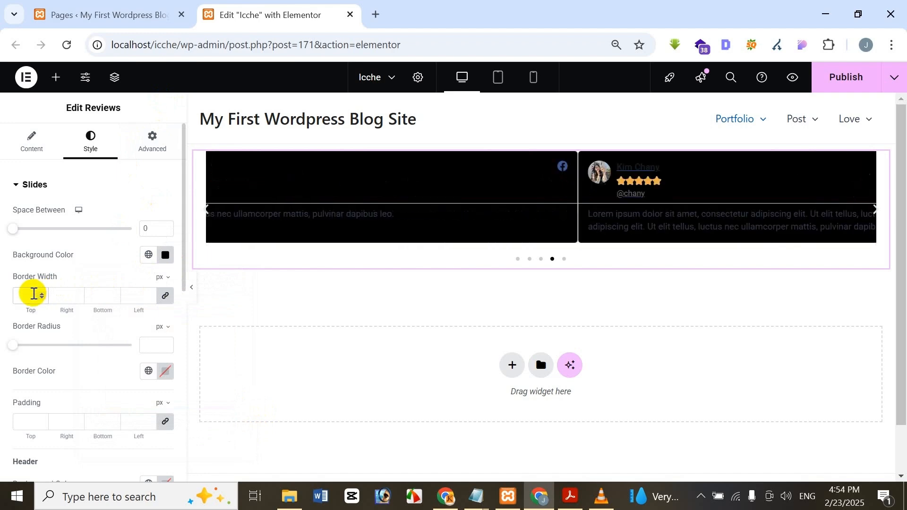
Step: Give the slides a 30 px border width on all sides and a border radius of 43 px
click(34, 294)
text(30)
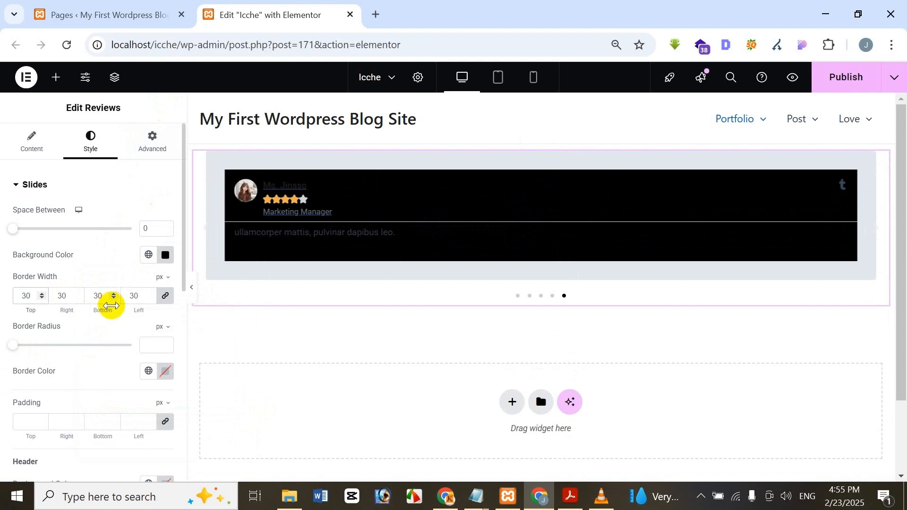
drag(16, 342, 64, 377)
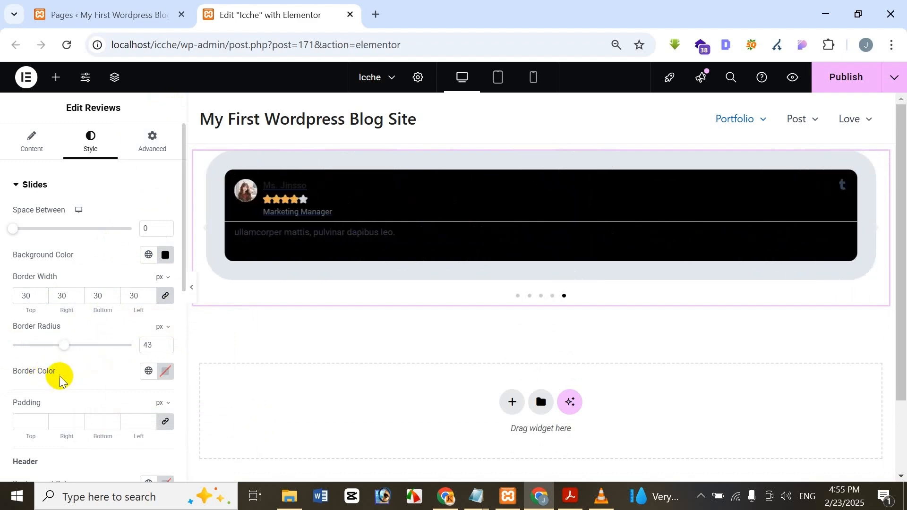
Step: Set the slides' border colour to blue (#0019FF) and their padding to 50 px on all sides
click(166, 371)
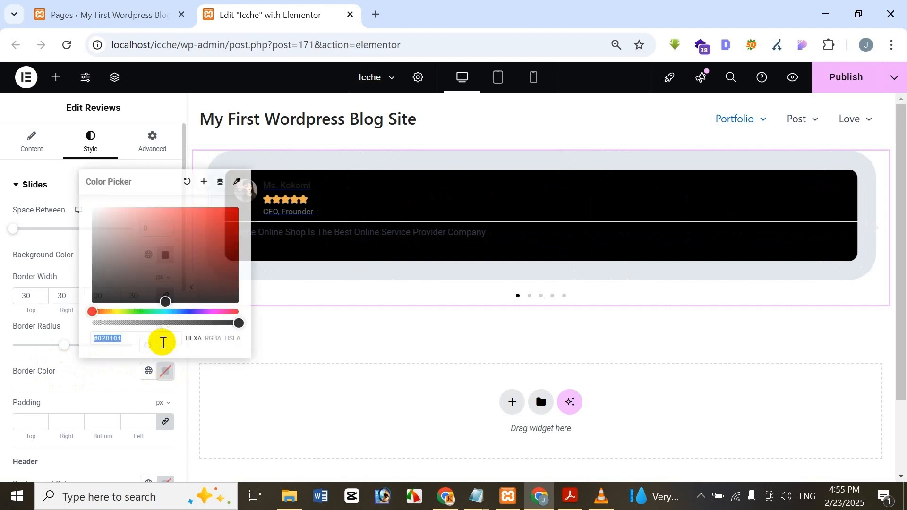
click(189, 308)
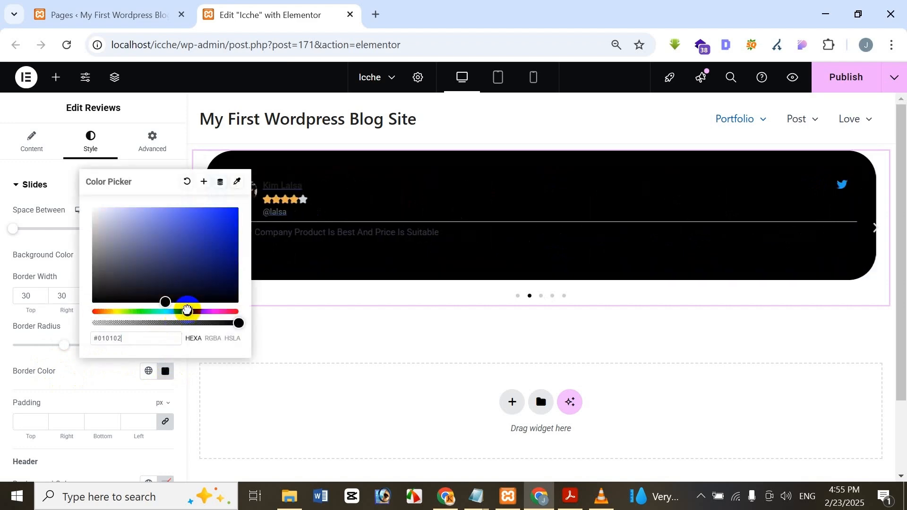
drag(198, 257, 255, 185)
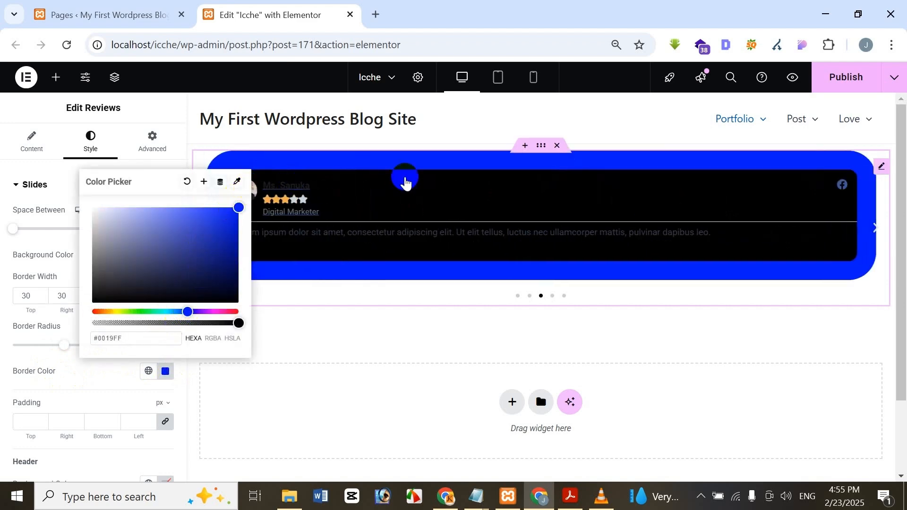
click(170, 107)
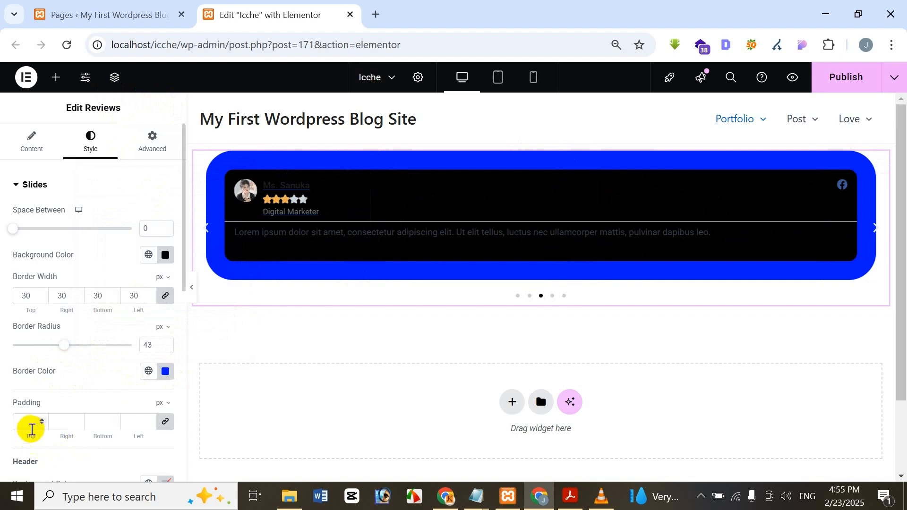
click(29, 426)
text(50)
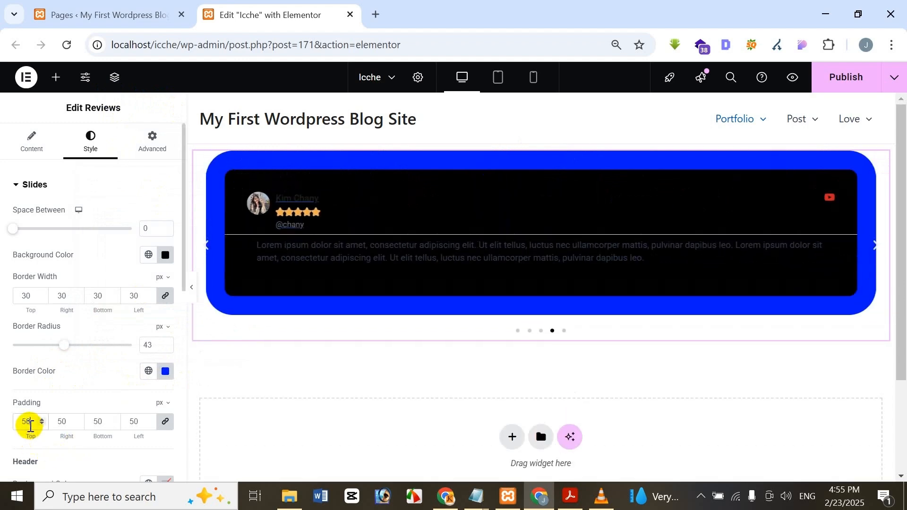
Step: Try white (#FFFFFF) as the background colour of the slides' header
scroll(68, 362, down, 3)
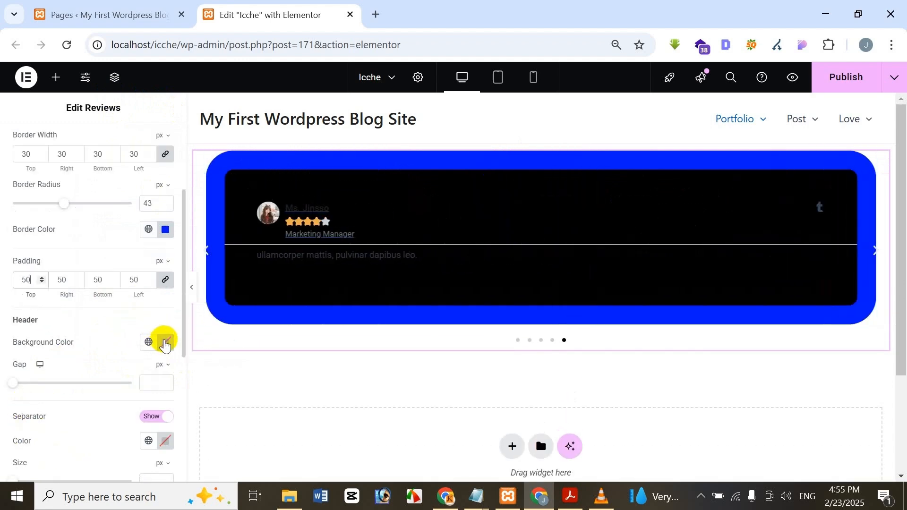
click(164, 345)
drag(176, 239, 21, 158)
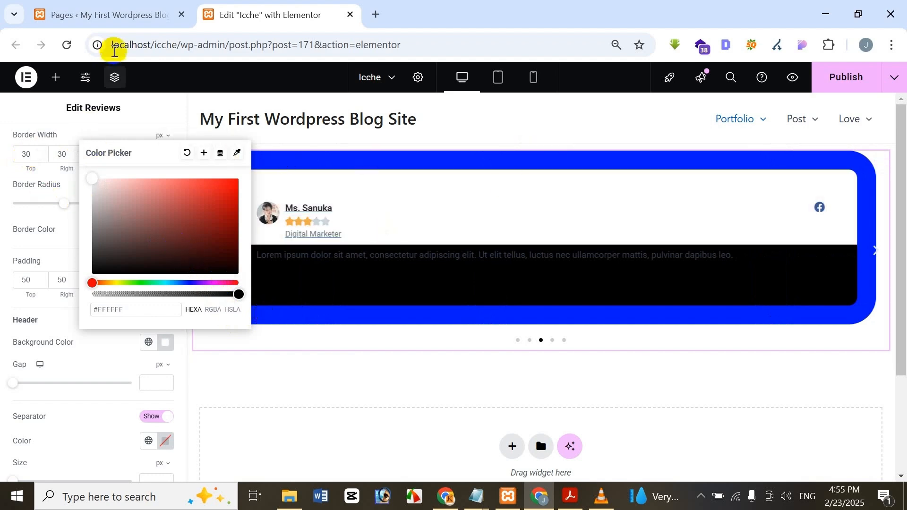
click(405, 279)
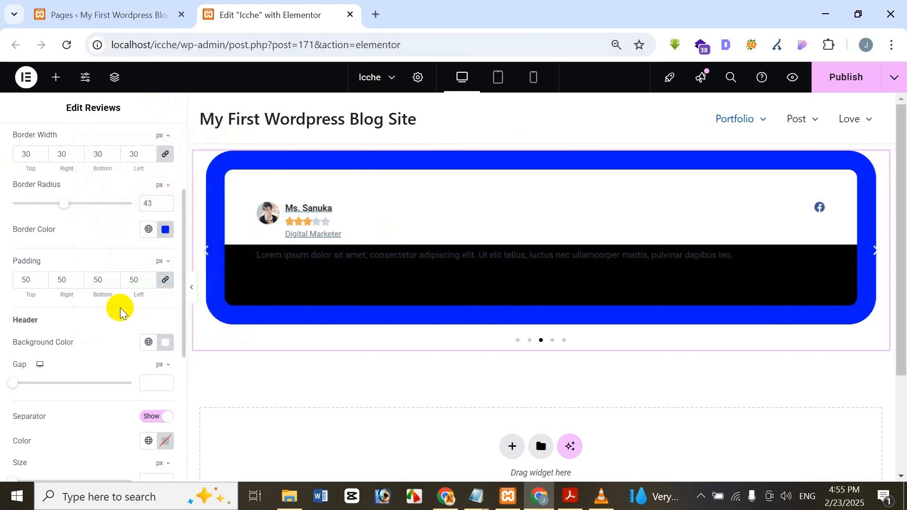
Step: Try lime and blue for the slide header's background colour, and settle on bright yellow
click(164, 342)
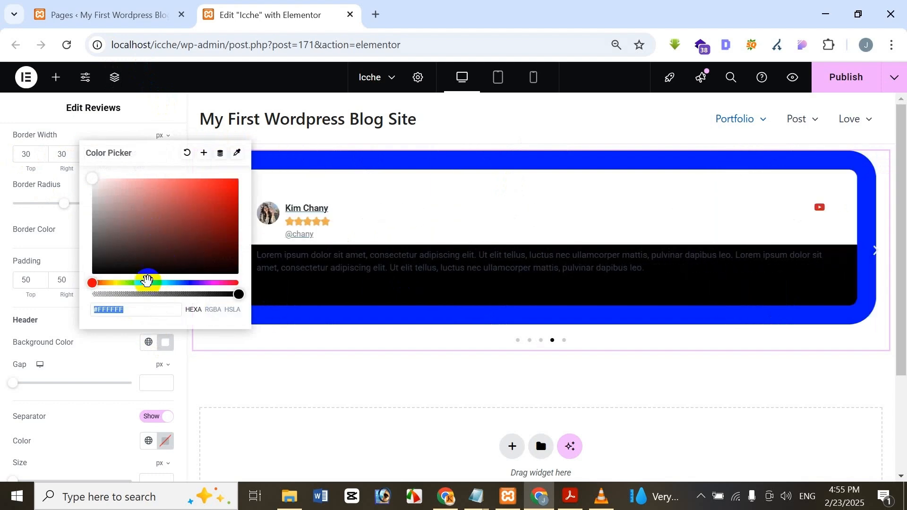
click(118, 282)
drag(215, 191, 245, 166)
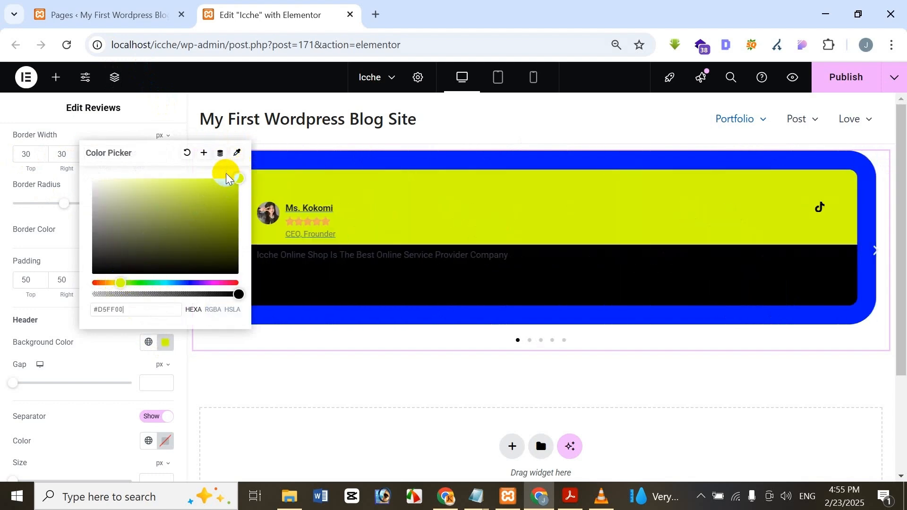
drag(208, 220, 227, 257)
drag(188, 282, 188, 283)
mouse_move(229, 186)
mouse_down()
mouse_move(257, 160)
mouse_move(79, 143)
mouse_move(216, 192)
mouse_move(237, 177)
mouse_up()
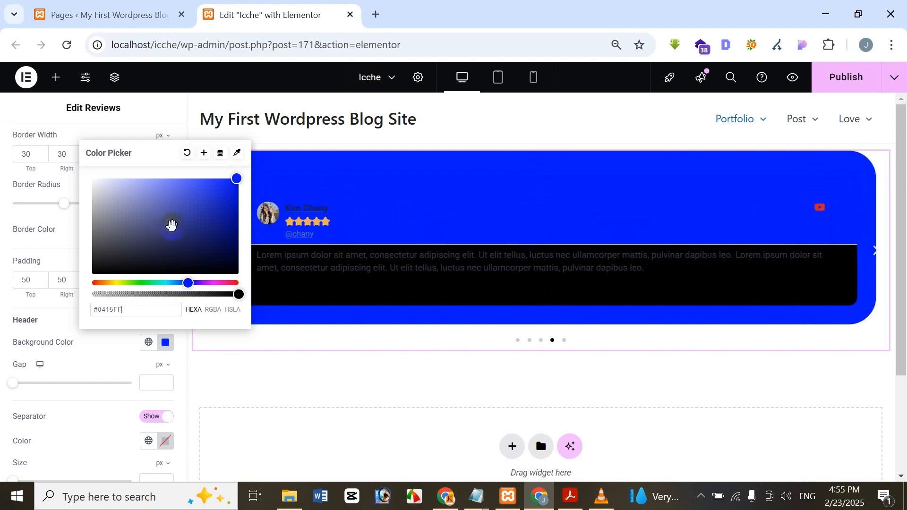
drag(119, 283, 117, 282)
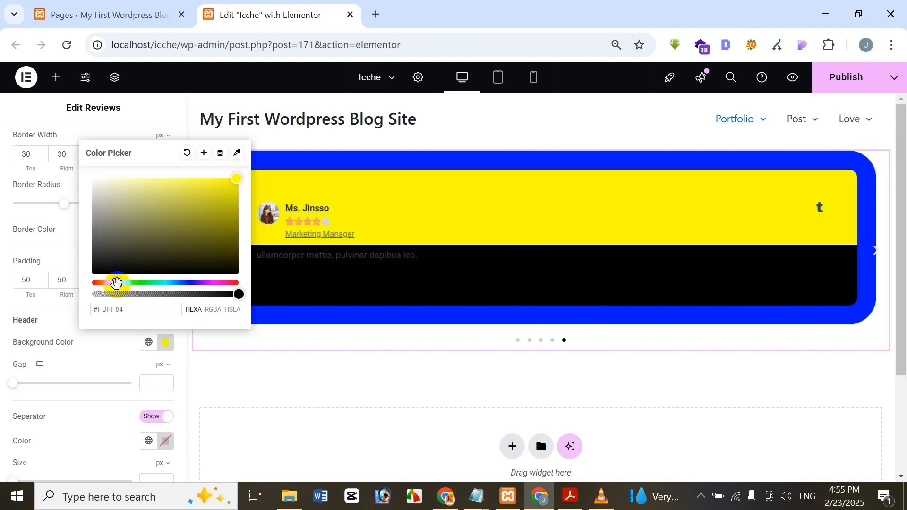
click(144, 97)
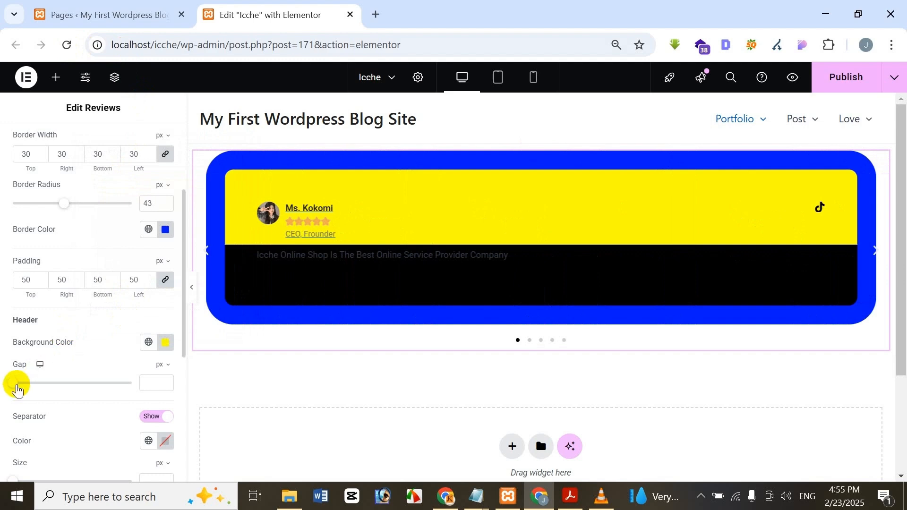
Step: Set the header's gap to 60 px, and switch its separator off and back on
drag(16, 390, 87, 367)
scroll(114, 387, down, 2)
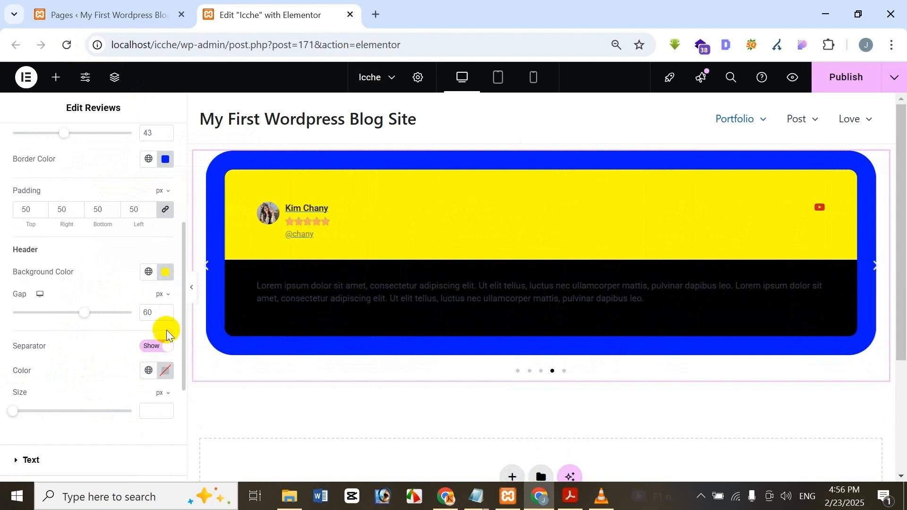
click(160, 352)
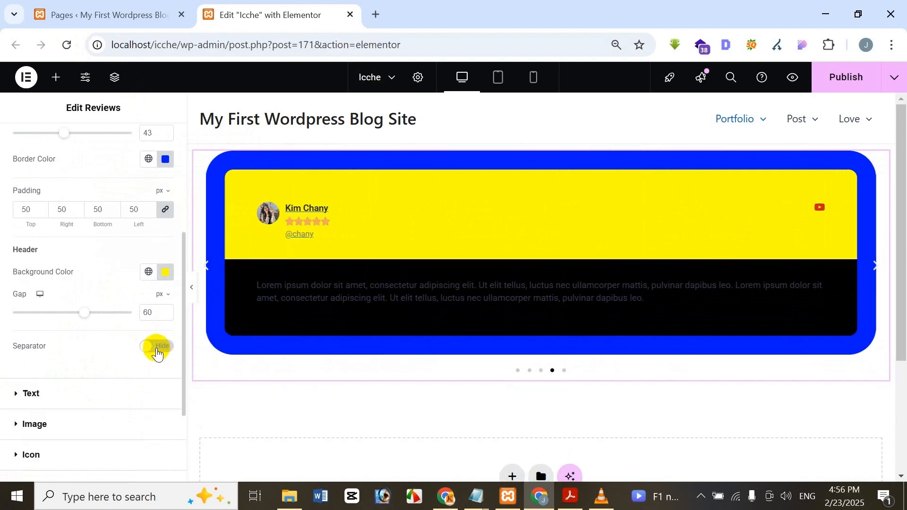
click(156, 350)
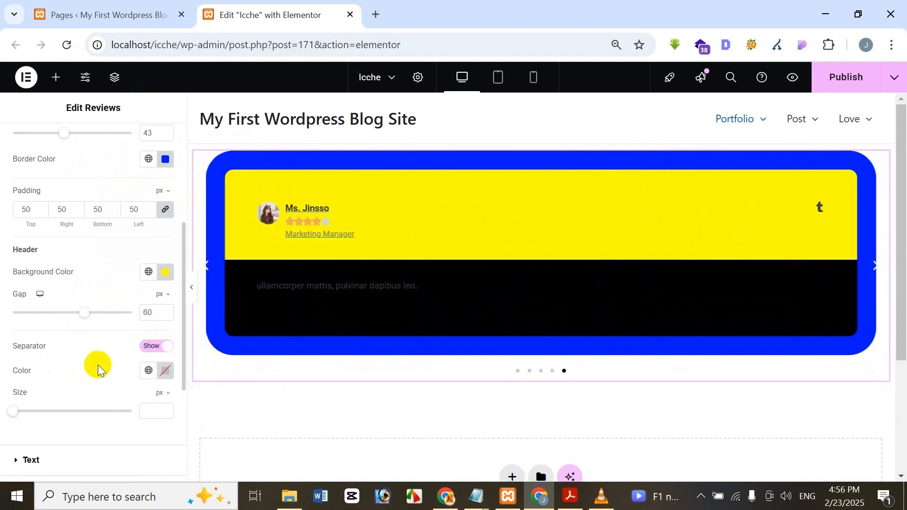
Step: Make the header's separator white with a size of 6 px
click(165, 371)
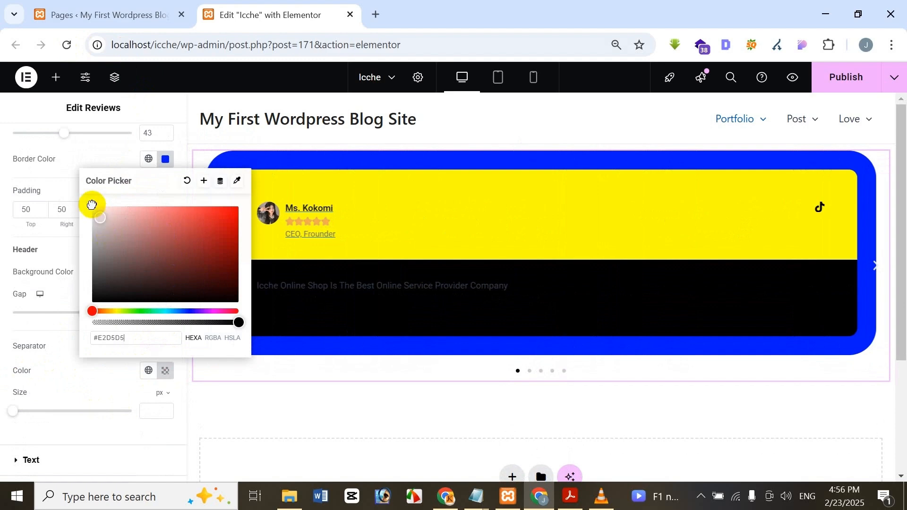
click(11, 394)
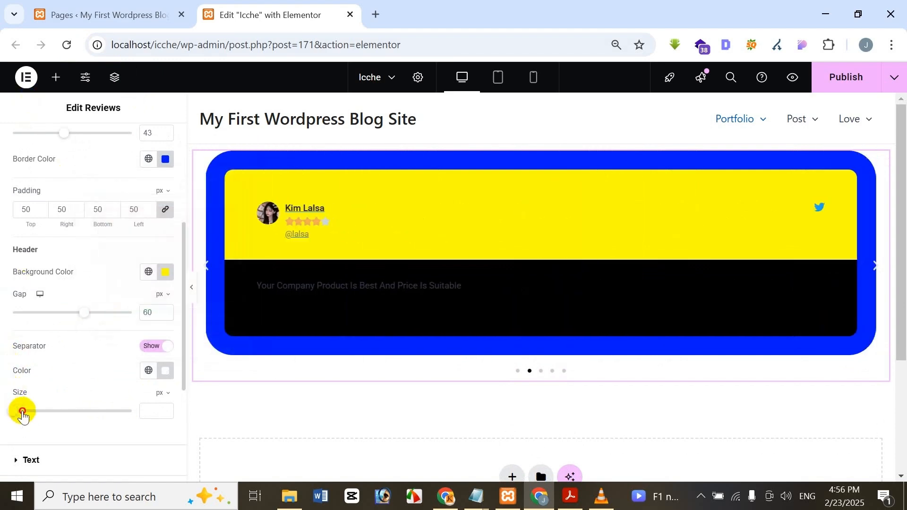
drag(22, 414, 43, 405)
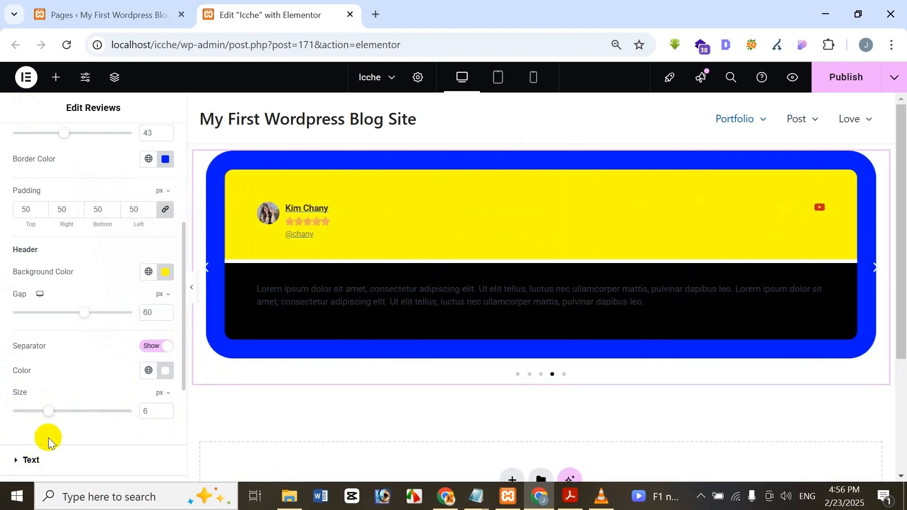
Step: In the text style settings, set the reviewer name's colour to black (#000000)
click(46, 461)
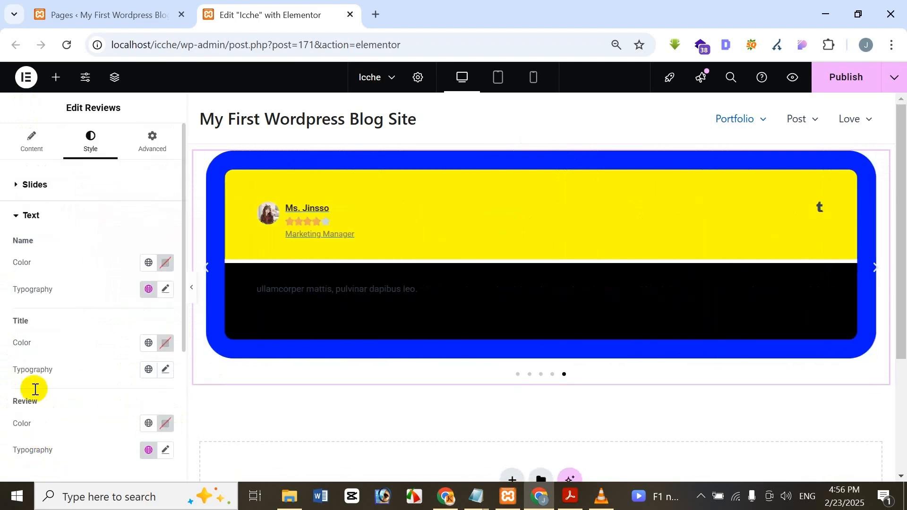
click(165, 263)
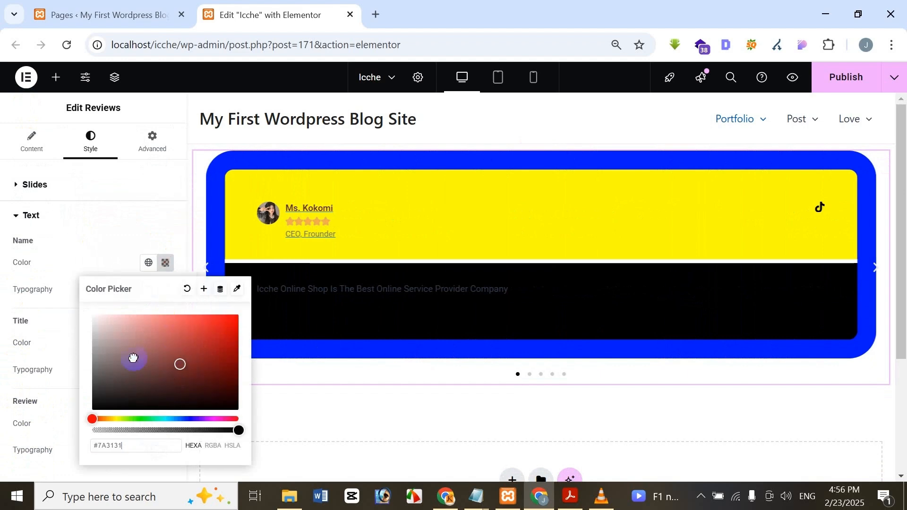
drag(134, 372, 131, 352)
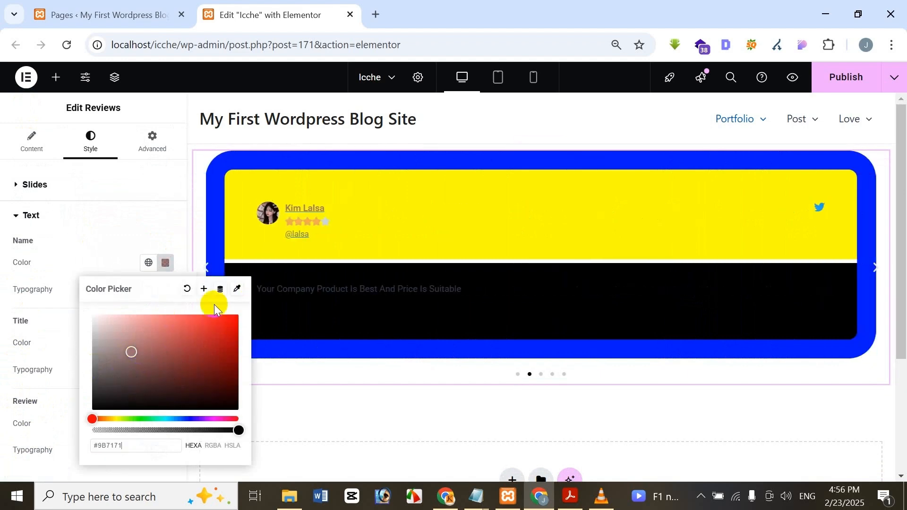
mouse_move(178, 322)
mouse_down()
mouse_move(34, 297)
mouse_move(272, 411)
mouse_move(245, 415)
mouse_move(243, 406)
mouse_up()
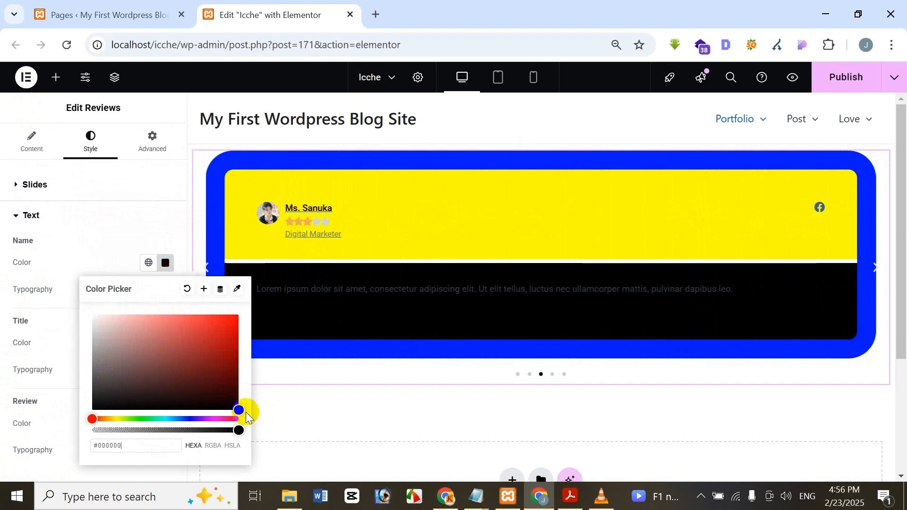
click(156, 104)
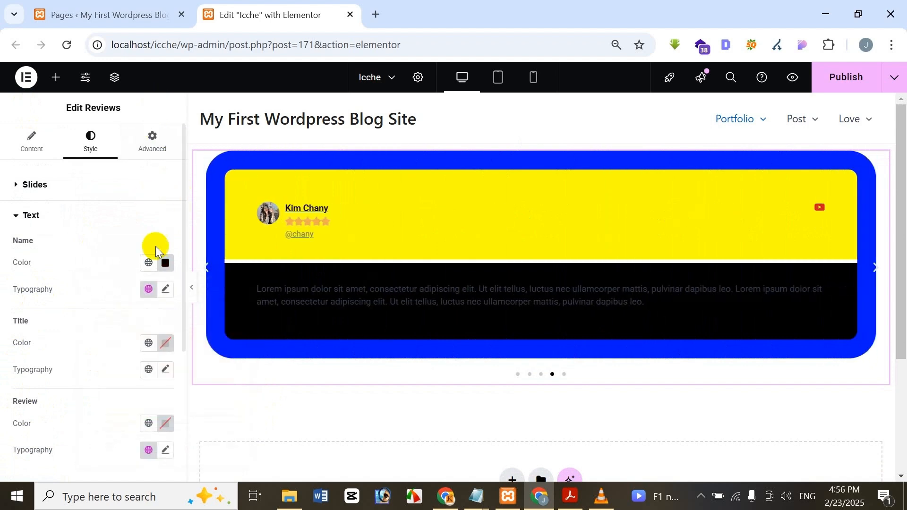
Step: Set the reviewer name's typography to the Rubik Dirt font family at a size of 38 px
click(166, 289)
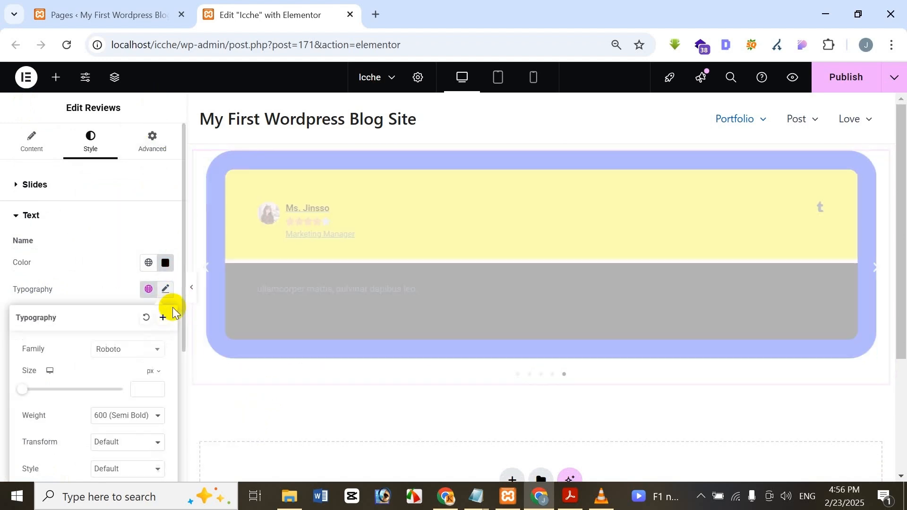
click(135, 351)
scroll(135, 279, down, 5)
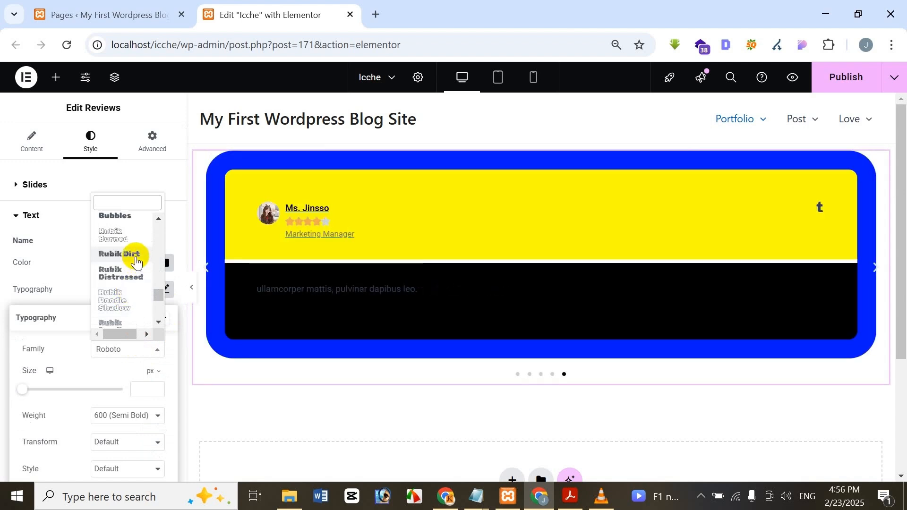
click(135, 254)
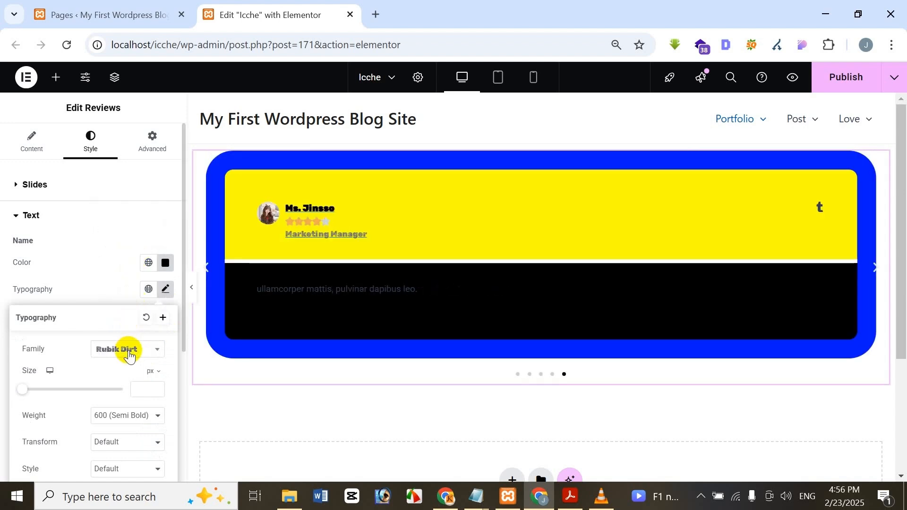
mouse_move(41, 397)
mouse_down()
mouse_move(50, 393)
mouse_move(40, 398)
mouse_up()
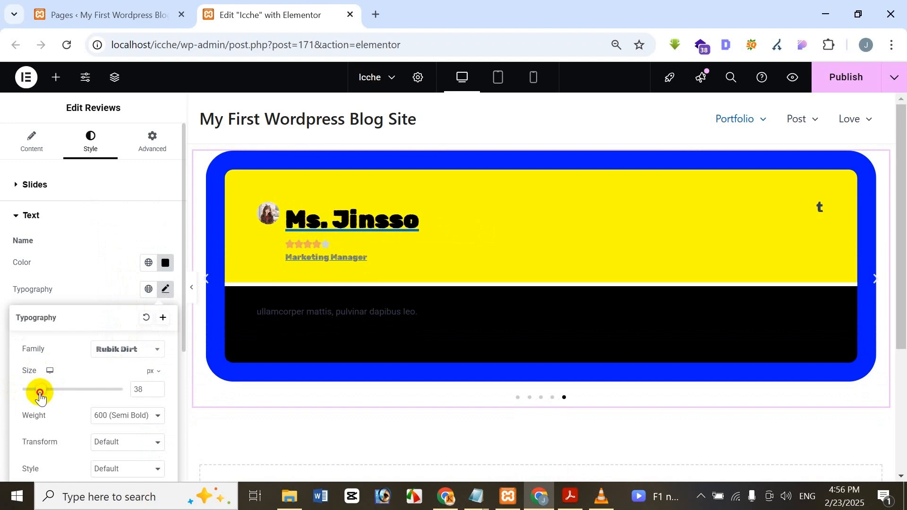
click(143, 108)
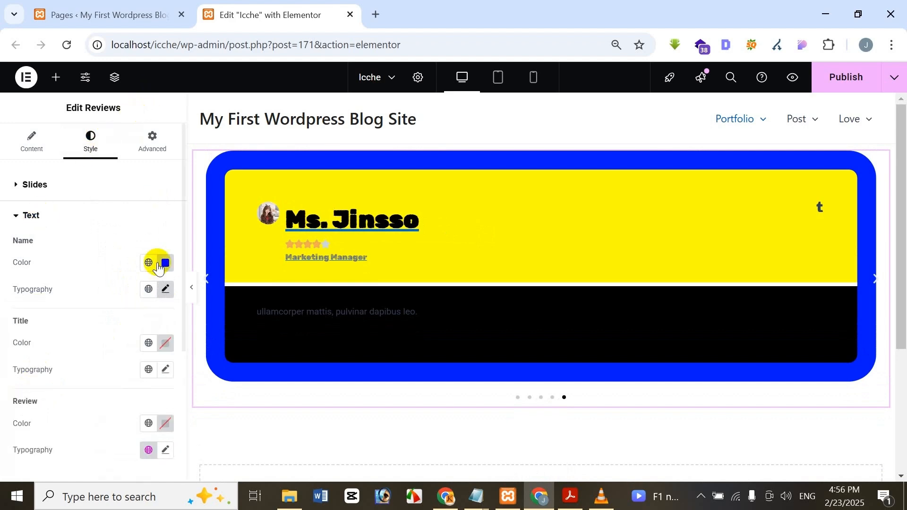
Step: Set the reviewer title's text colour to near-black (#030000)
click(168, 344)
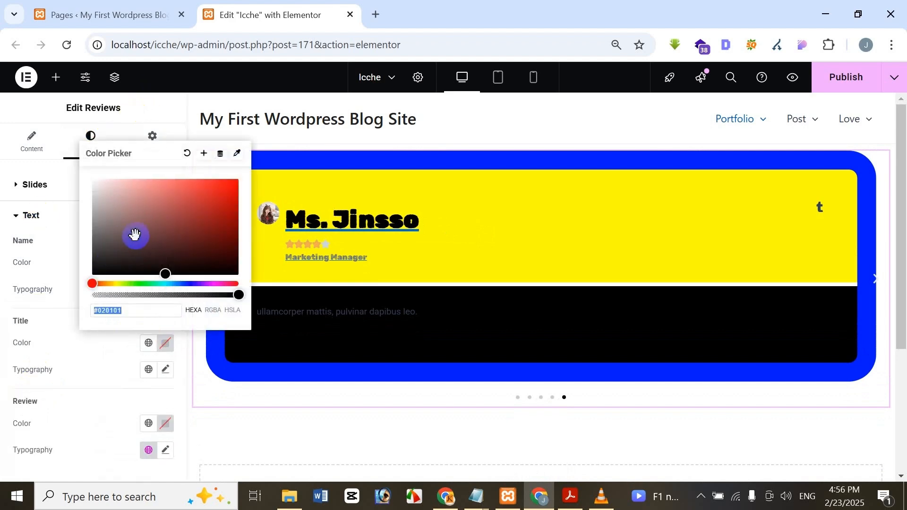
mouse_move(114, 200)
mouse_down()
mouse_move(143, 228)
mouse_move(239, 273)
mouse_move(174, 248)
mouse_move(236, 273)
mouse_up()
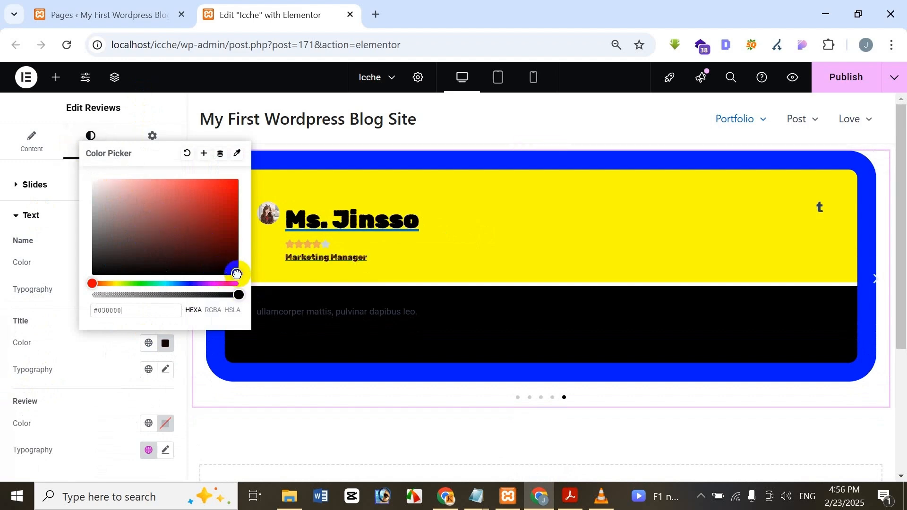
click(31, 111)
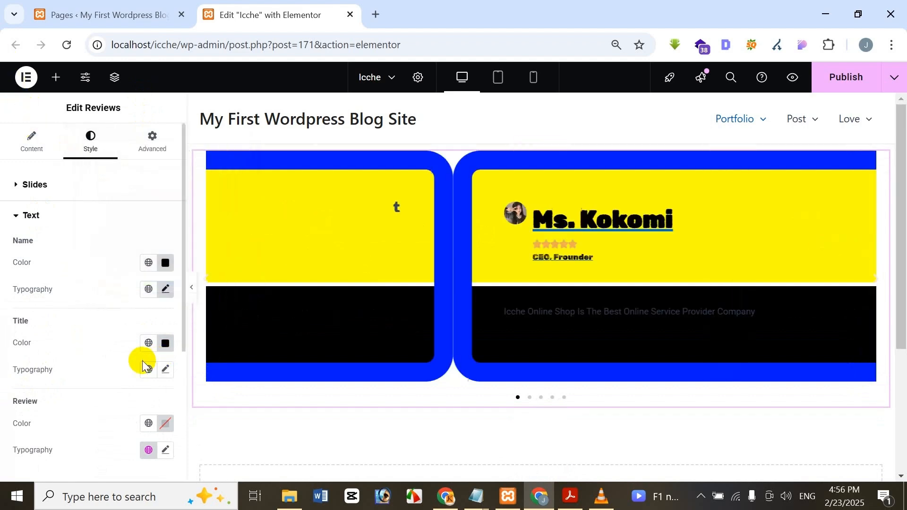
Step: Set the reviewer title's typography to the Advent Pro font family
click(163, 371)
scroll(86, 409, down, 5)
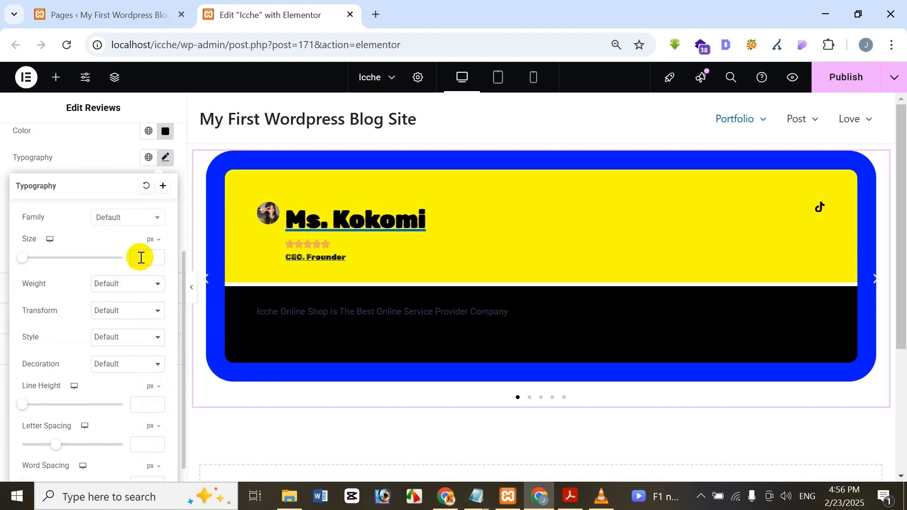
click(151, 224)
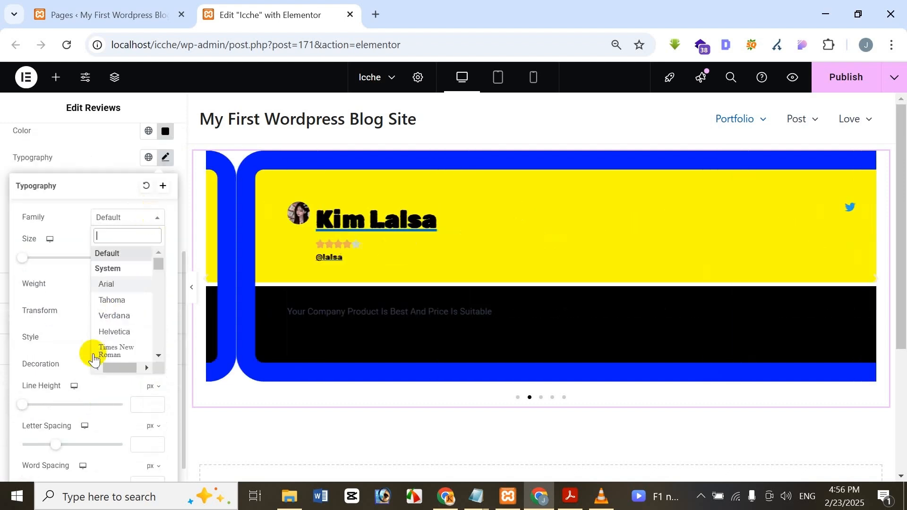
scroll(95, 350, down, 5)
click(105, 325)
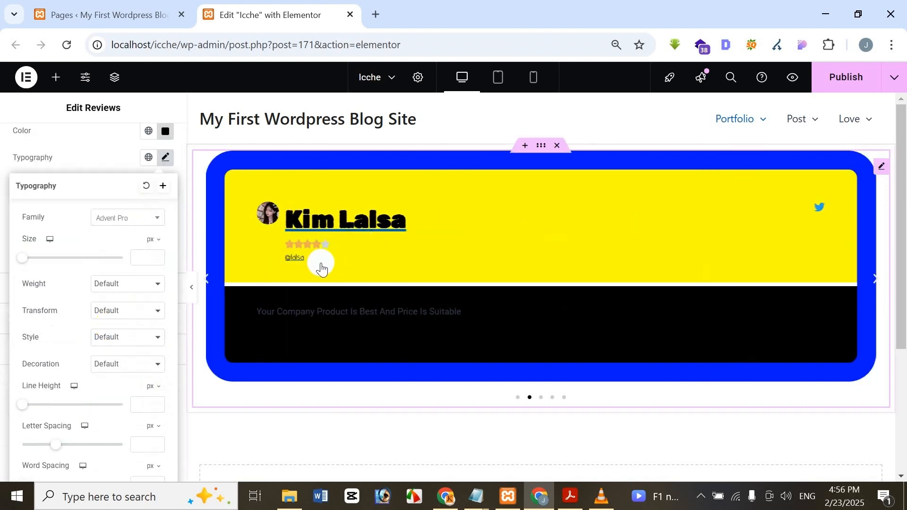
Step: Set the reviewer title's font size to 49 px and its font family to Aguafina Script
drag(28, 259, 51, 264)
click(129, 216)
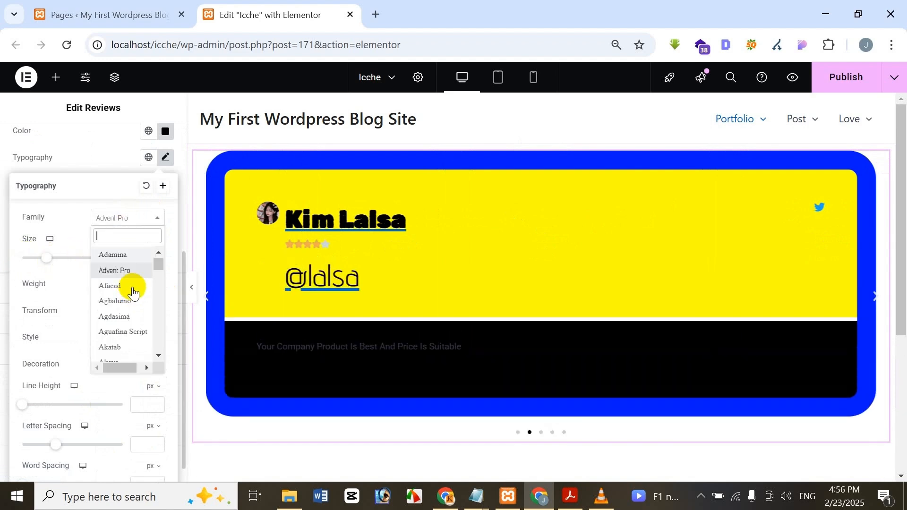
click(127, 336)
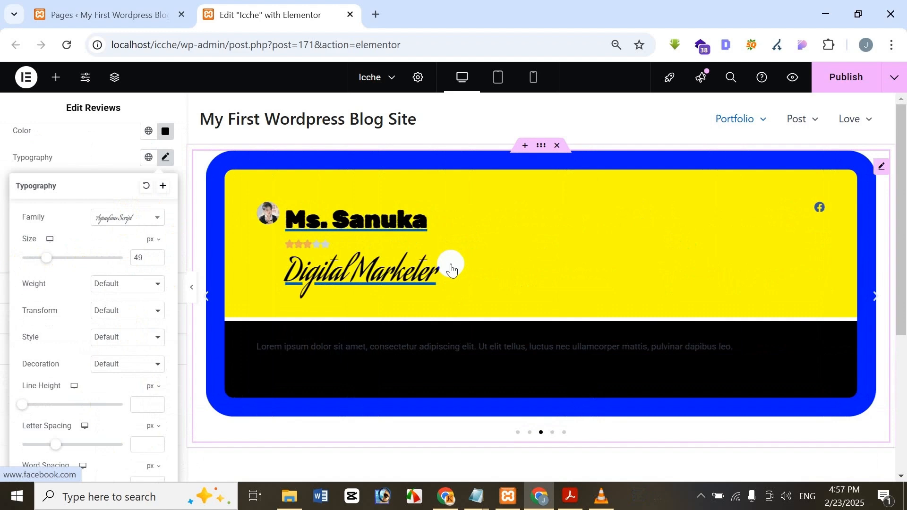
click(149, 224)
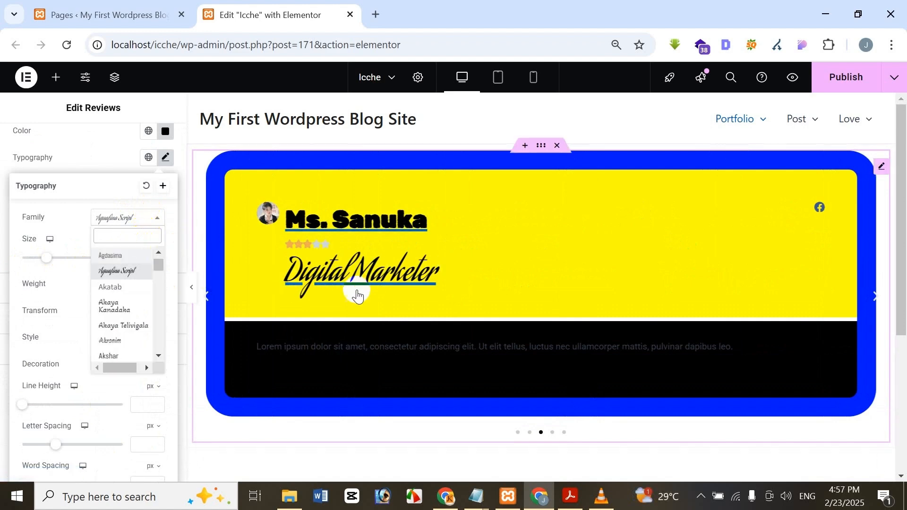
click(85, 185)
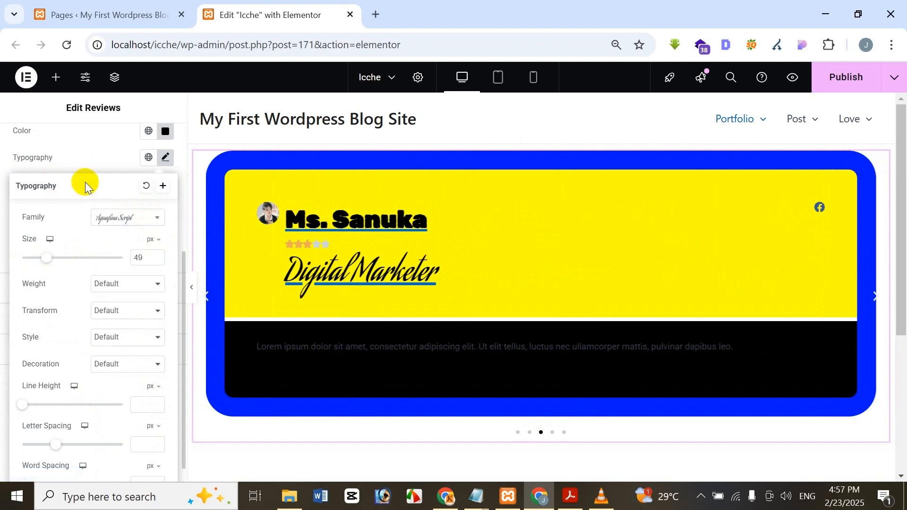
click(158, 114)
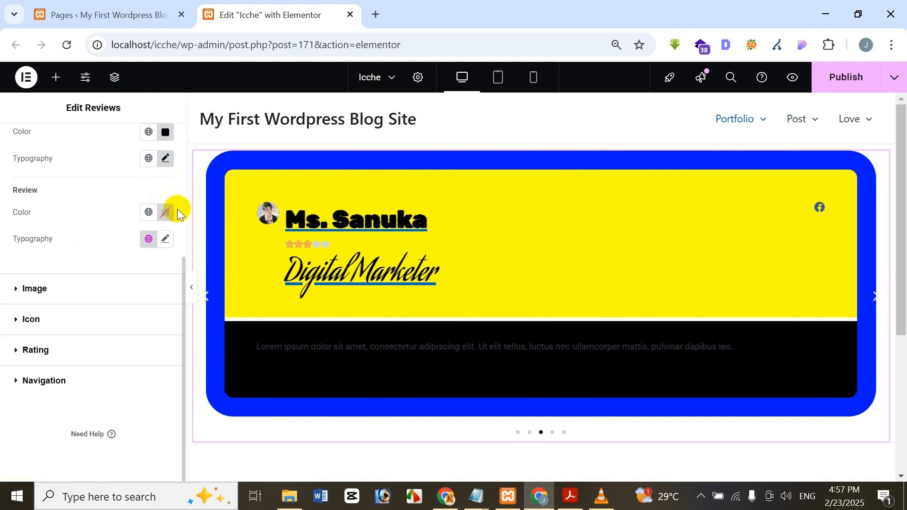
Step: Set the review text's colour to white in the text style settings
click(161, 215)
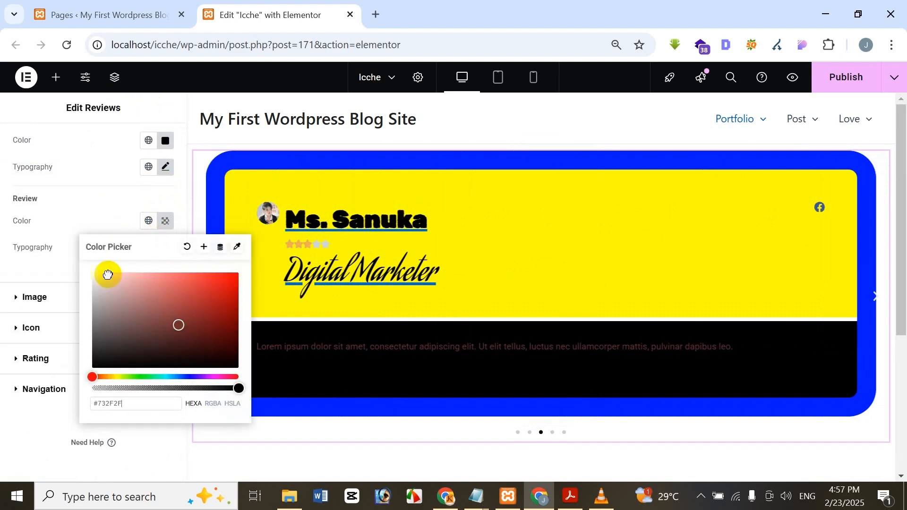
click(151, 321)
drag(142, 318, 97, 269)
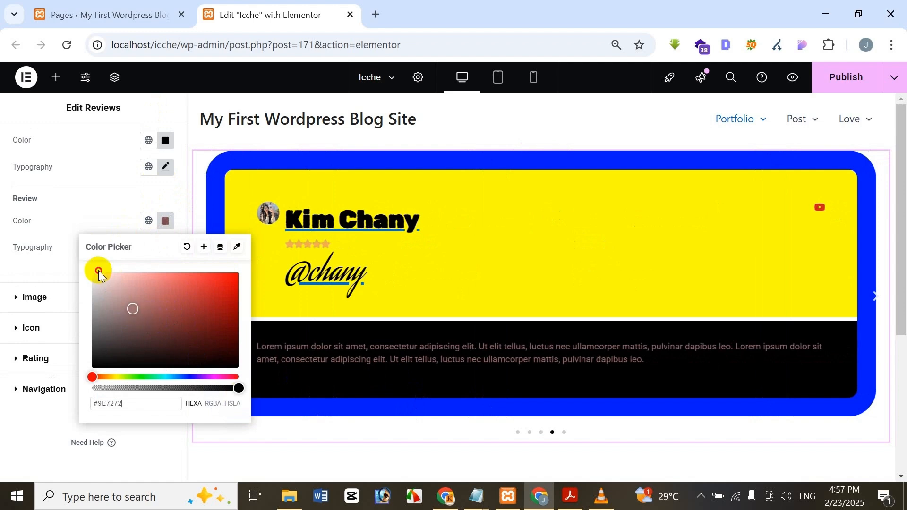
click(54, 427)
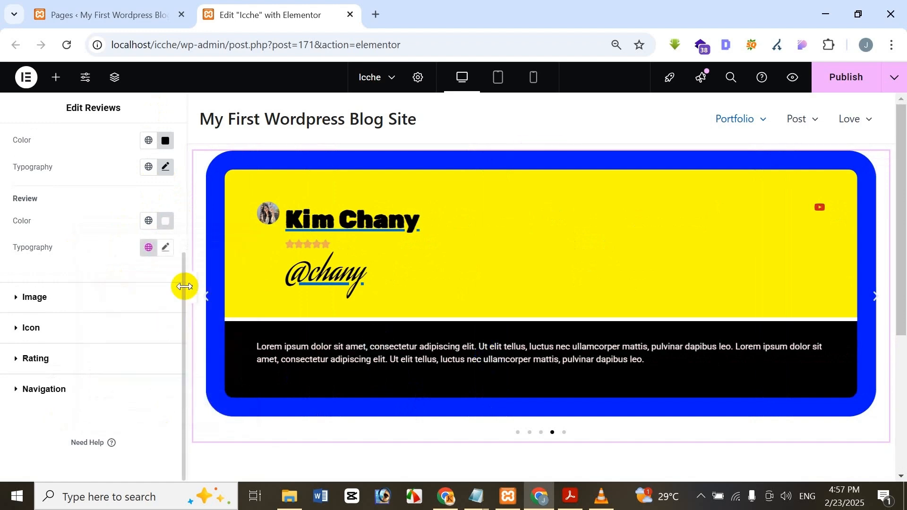
Step: Set the review text's typography to Times New Roman at 52 px with an 800 (Extra Bold) weight
click(166, 245)
click(124, 308)
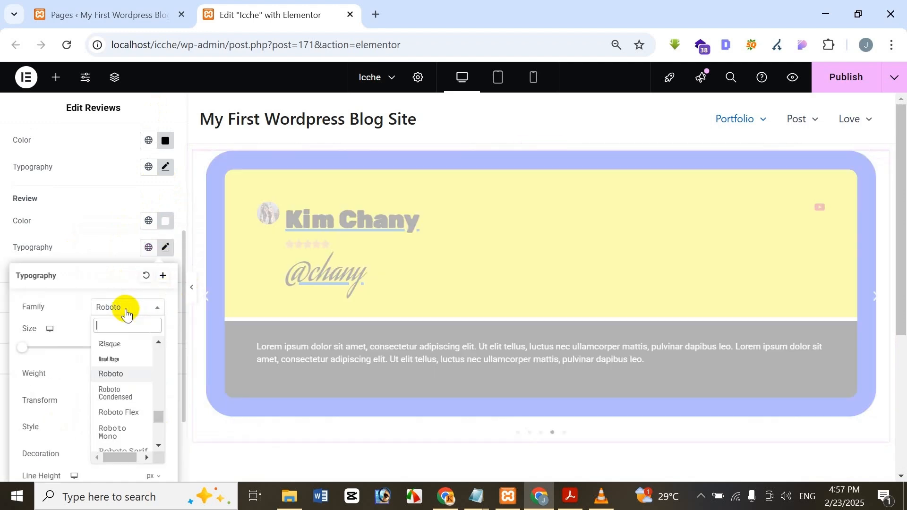
text(time)
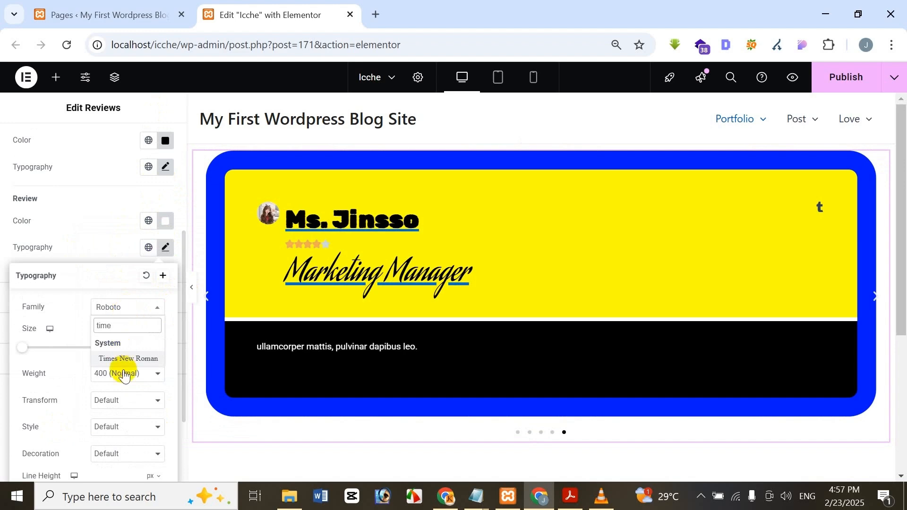
click(123, 361)
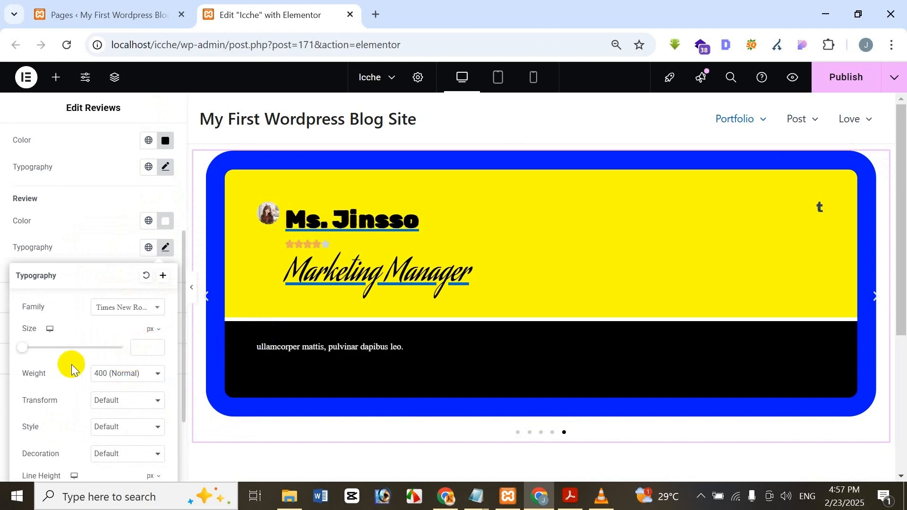
drag(23, 349, 48, 350)
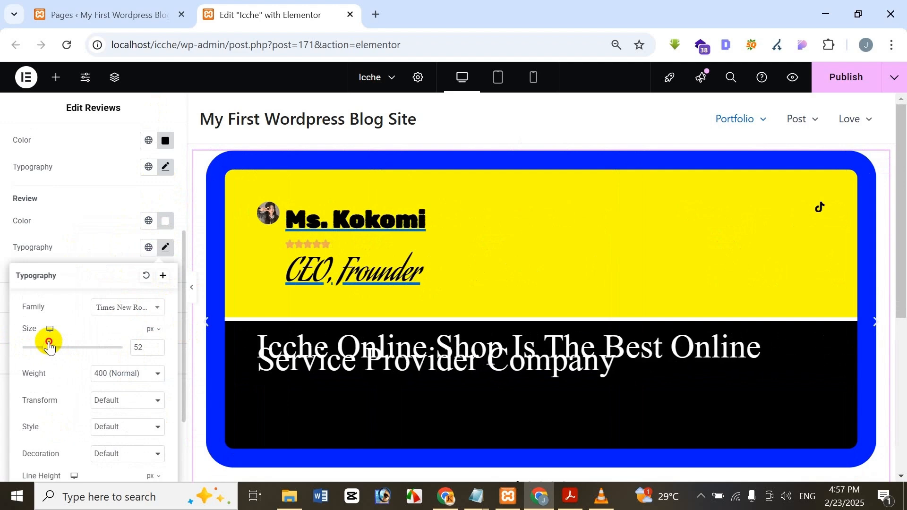
click(121, 374)
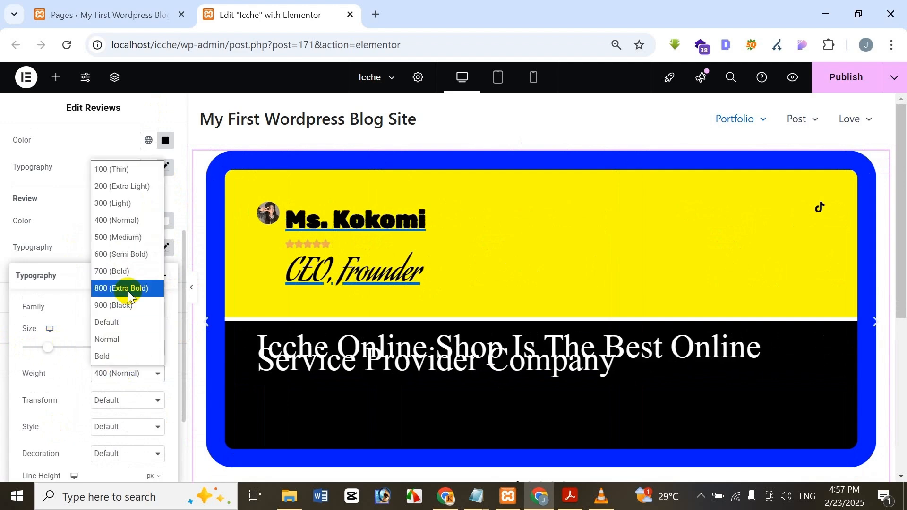
click(127, 288)
Step: Set the review text's line height to 1 px and reduce its font size to 29 px
scroll(87, 393, down, 2)
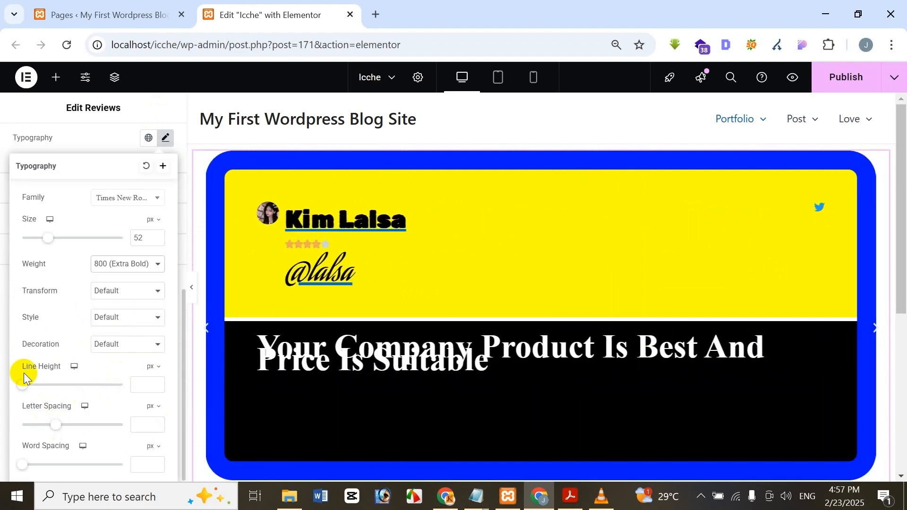
drag(24, 386, 2, 382)
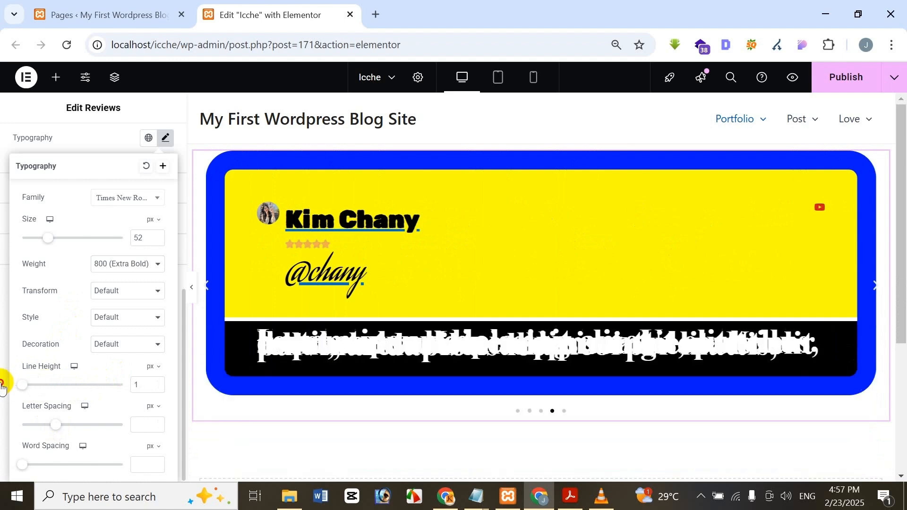
click(3, 380)
scroll(113, 231, up, 3)
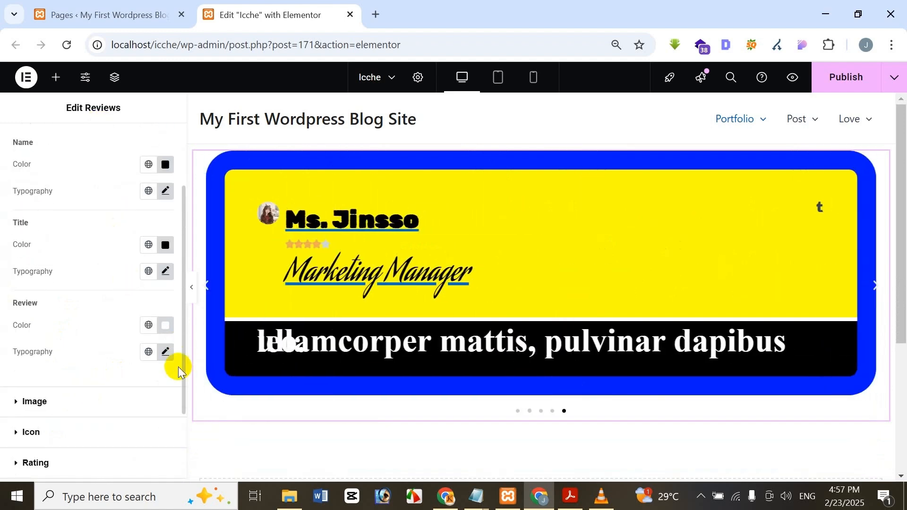
click(165, 351)
drag(47, 455, 38, 449)
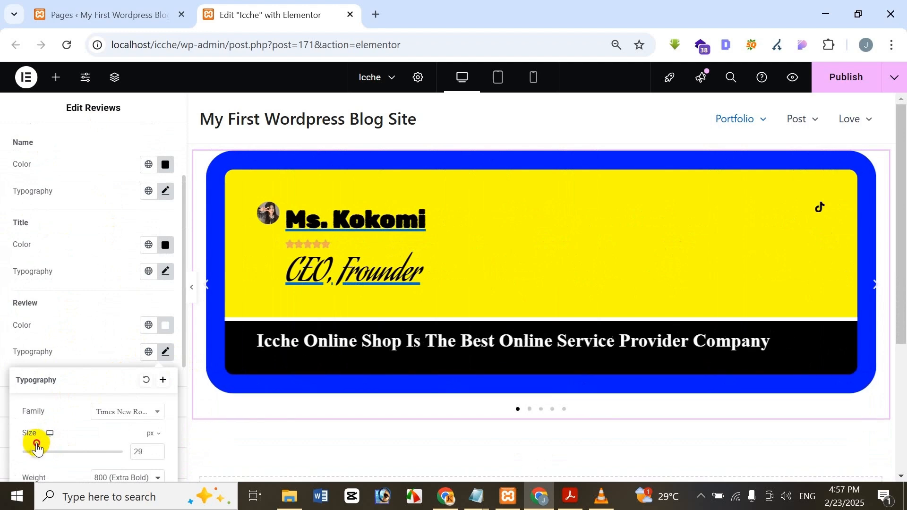
click(132, 122)
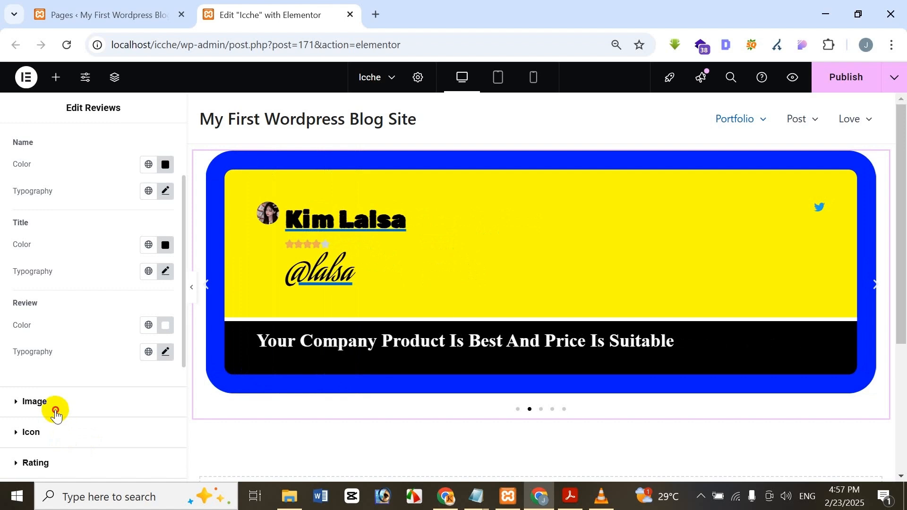
Step: In the image style settings, set the reviewer image's size to 100 px, gap to 32 px and border radius to 100 px
click(55, 413)
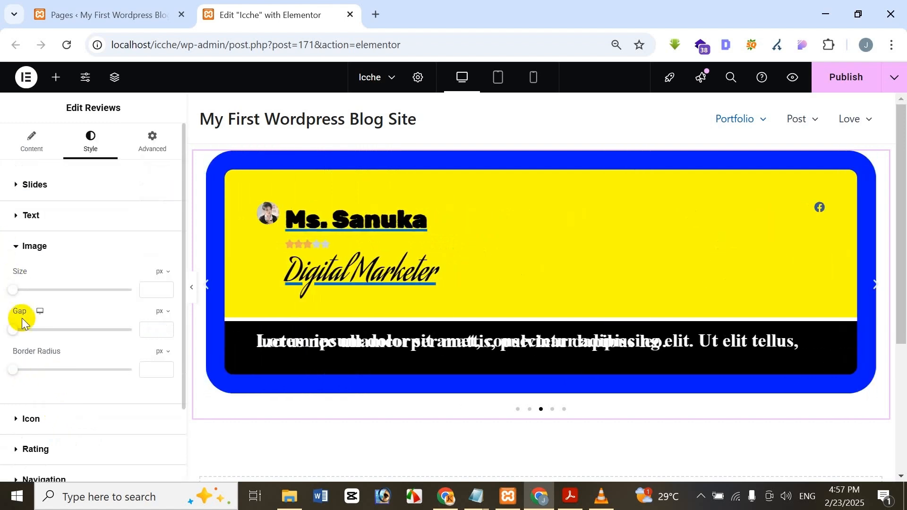
drag(15, 291, 143, 285)
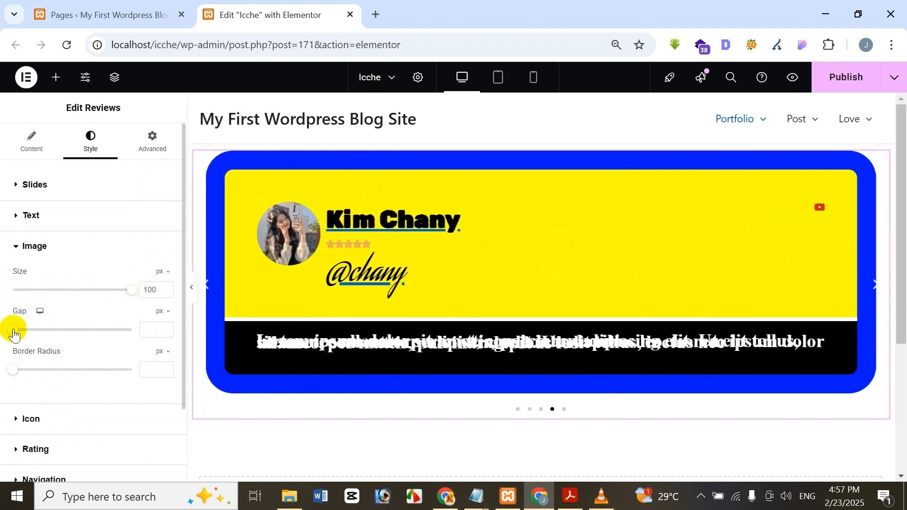
drag(15, 335, 51, 329)
drag(16, 372, 134, 364)
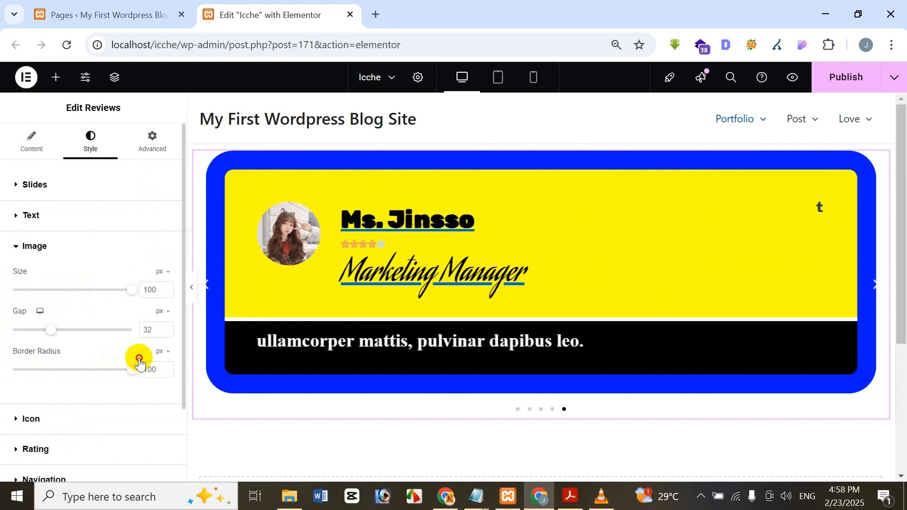
Step: In the icon style settings, set the social icon colour option to Custom
click(54, 416)
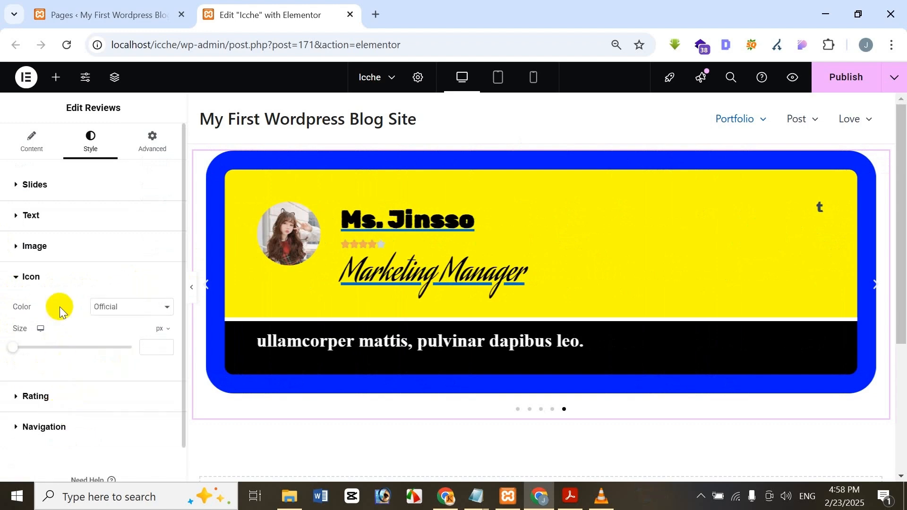
click(112, 307)
click(112, 333)
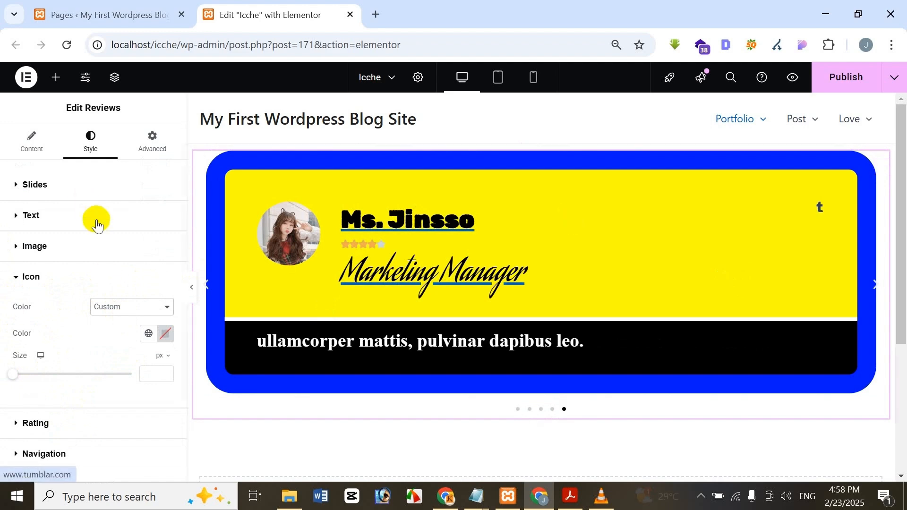
Step: Switch the social icon colour option to Official and back to Custom
click(118, 308)
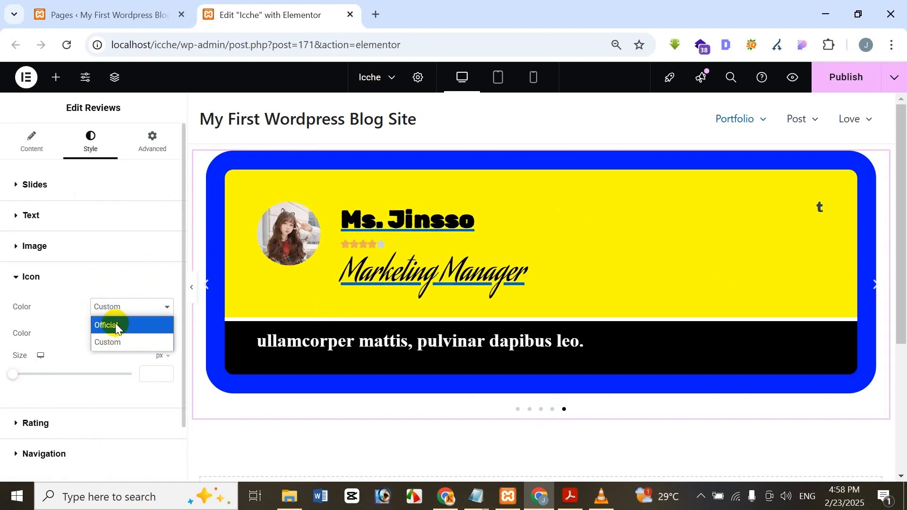
click(115, 323)
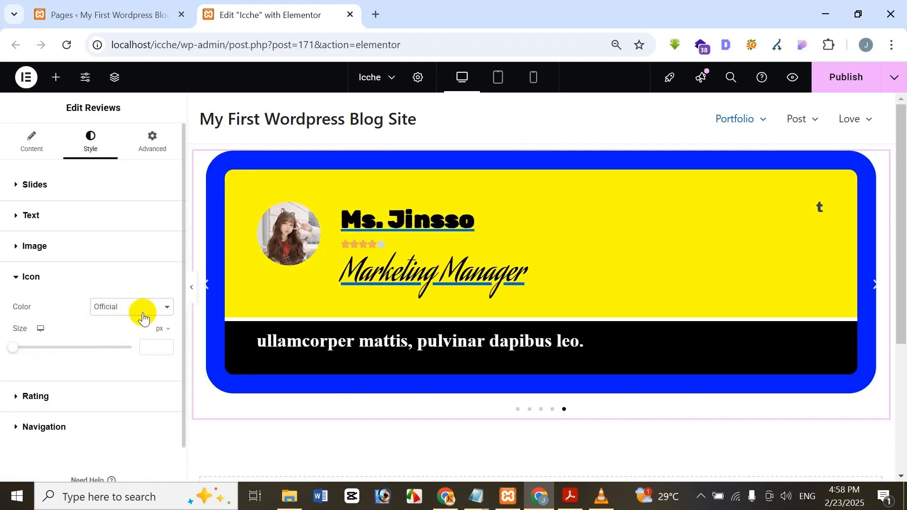
click(142, 316)
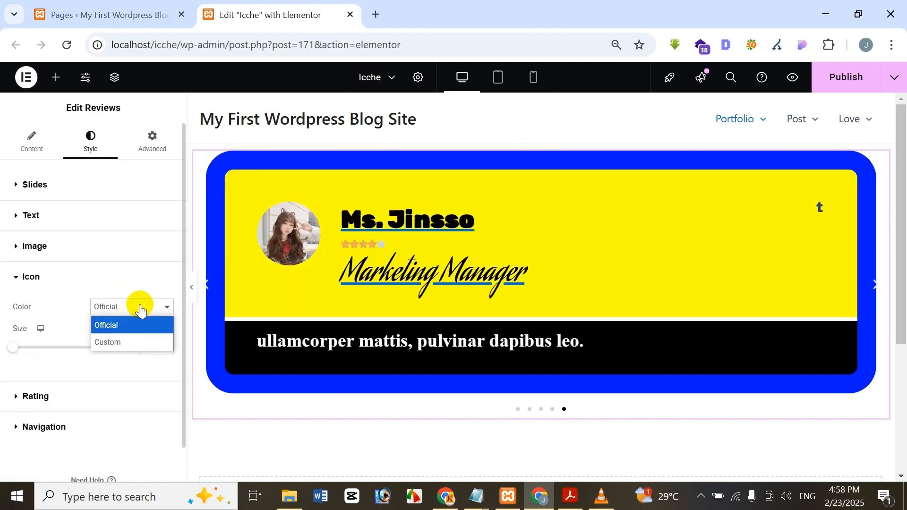
click(131, 340)
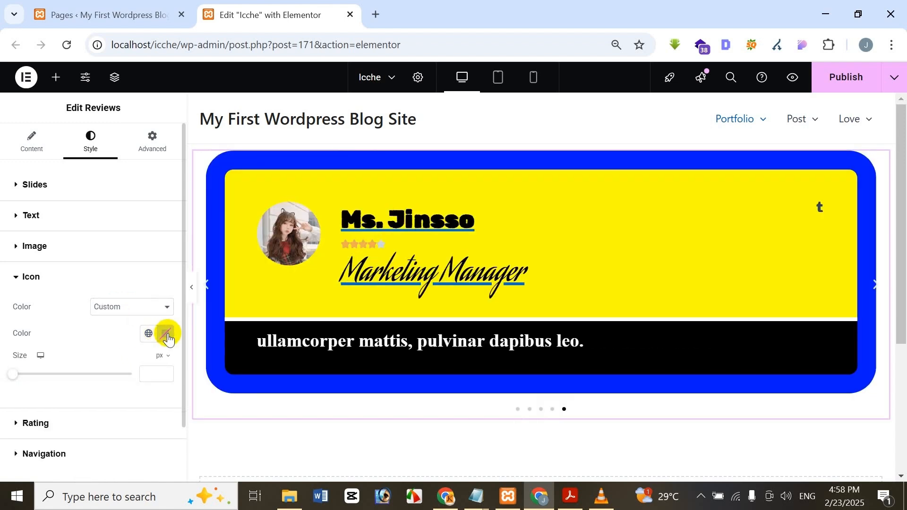
Step: Set the social icons' custom colour to near-black (#170202) and their size to 100 px
click(166, 335)
click(92, 169)
drag(157, 208, 239, 259)
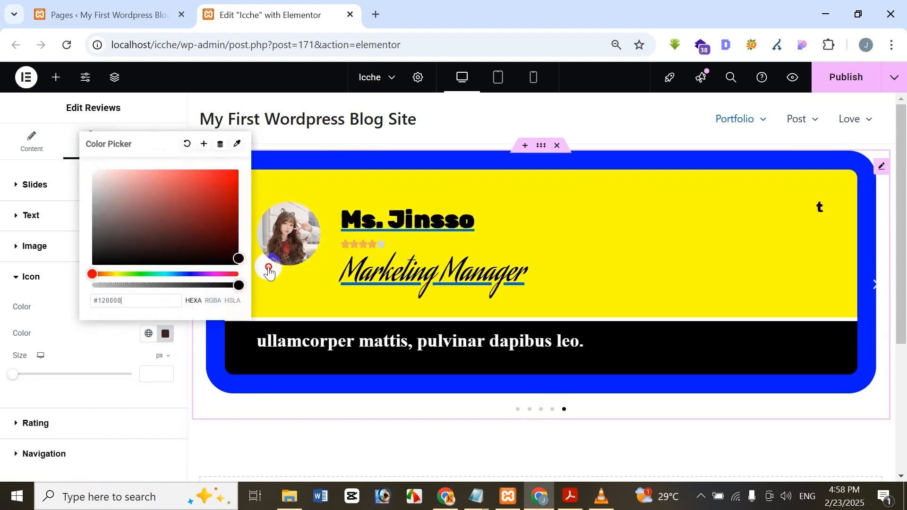
click(93, 213)
click(229, 257)
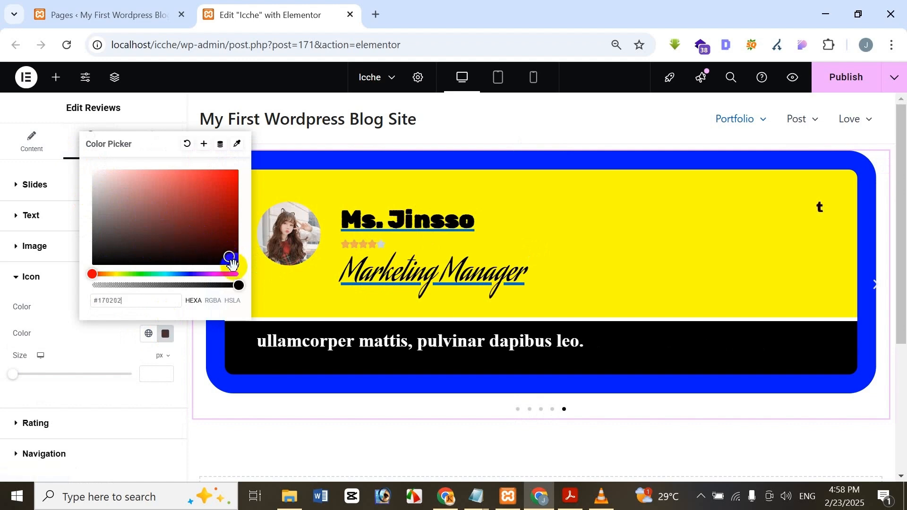
click(27, 114)
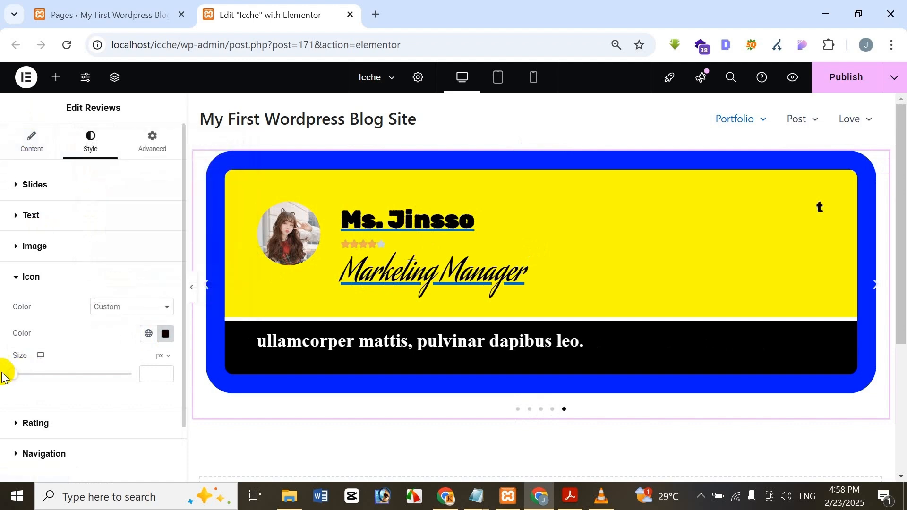
drag(10, 373, 202, 368)
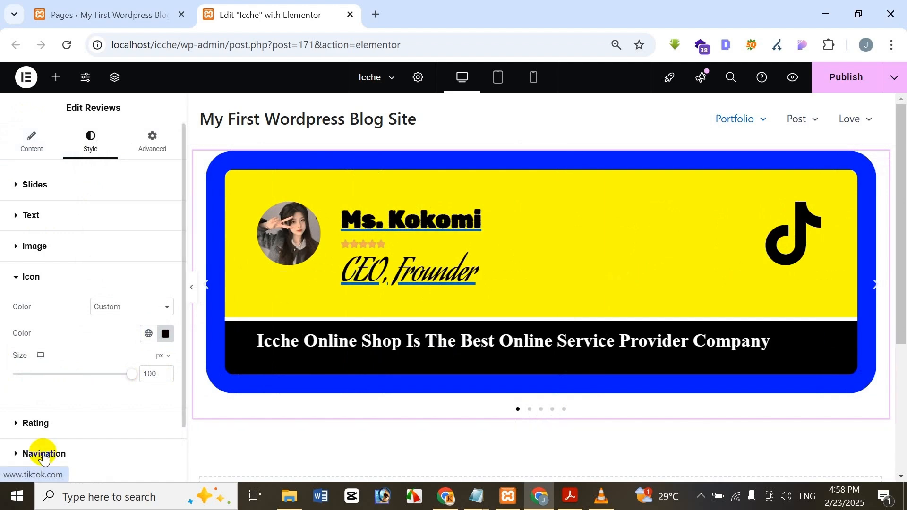
Step: In the rating style settings, try the Unicode icon set and switch back to Font Awesome
click(36, 423)
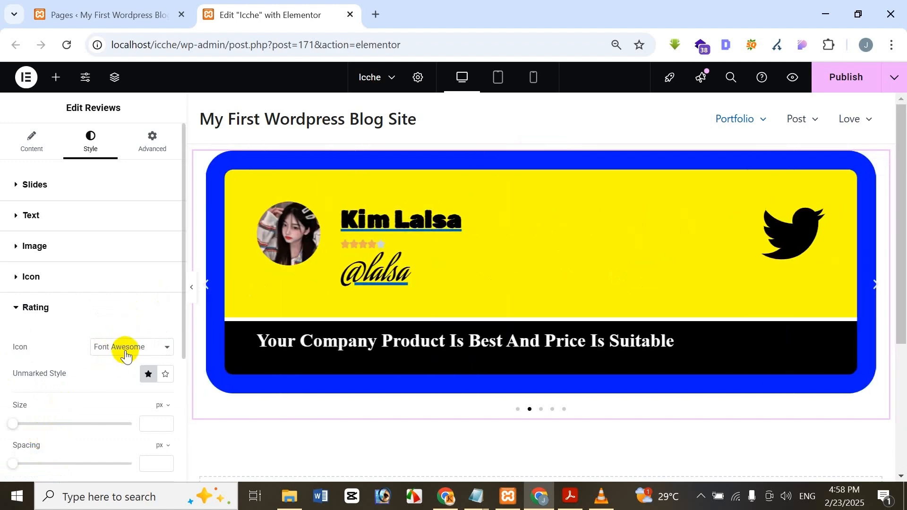
click(125, 349)
click(126, 381)
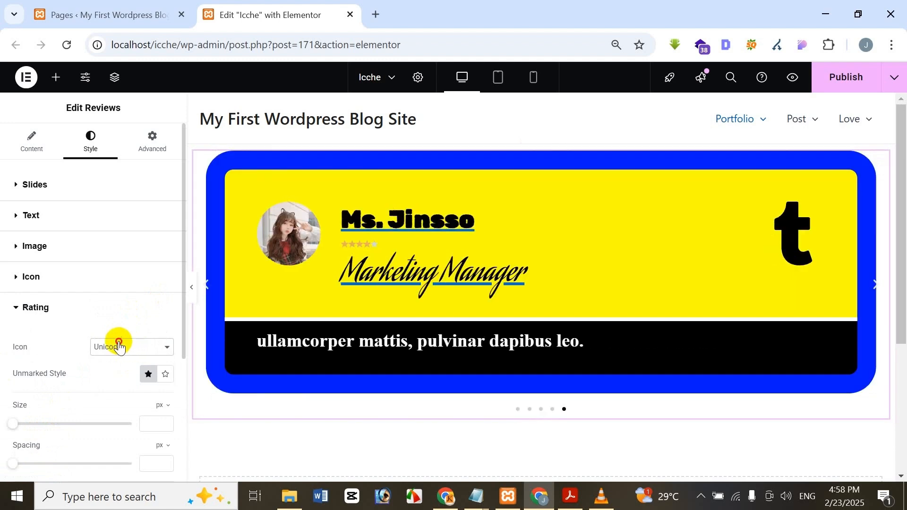
click(119, 348)
click(122, 364)
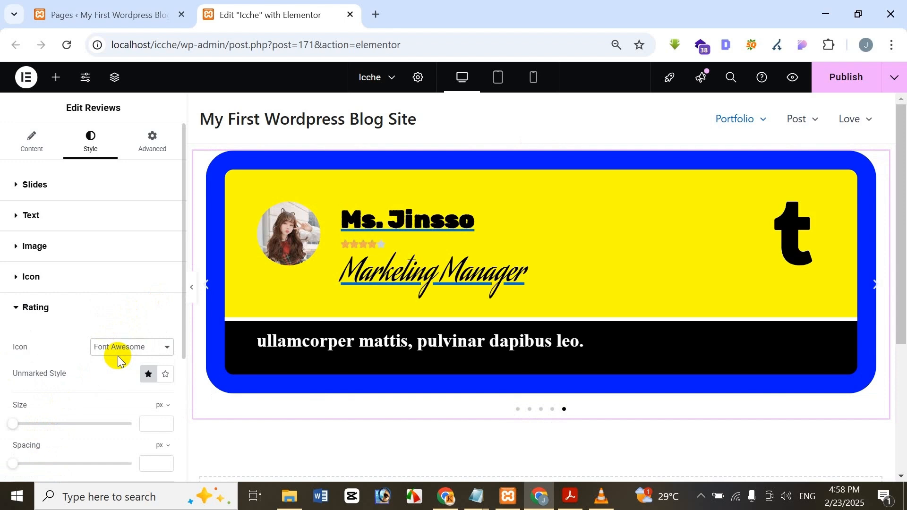
Step: Set the rating stars' size to 56 px
scroll(62, 350, down, 2)
drag(16, 355, 77, 341)
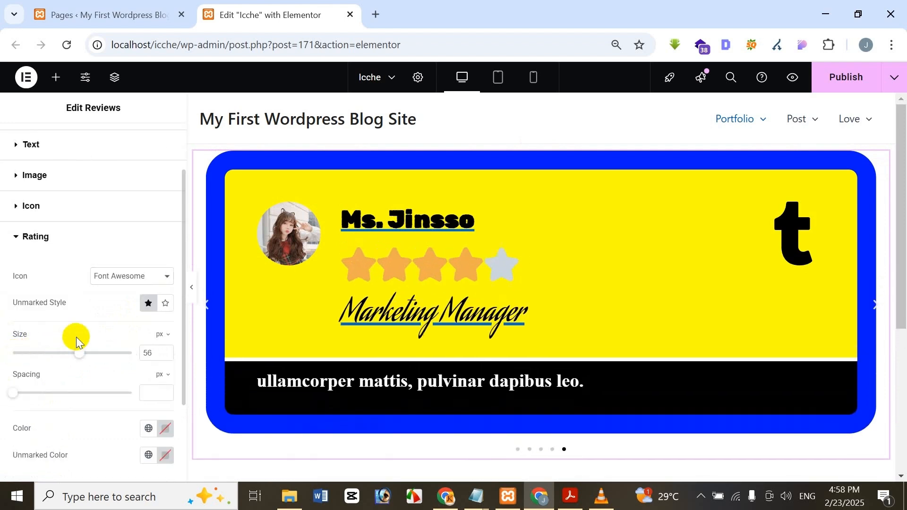
Step: Try the outline style for the unmarked rating stars, return it to Solid, and set the star spacing to 9 px
click(166, 305)
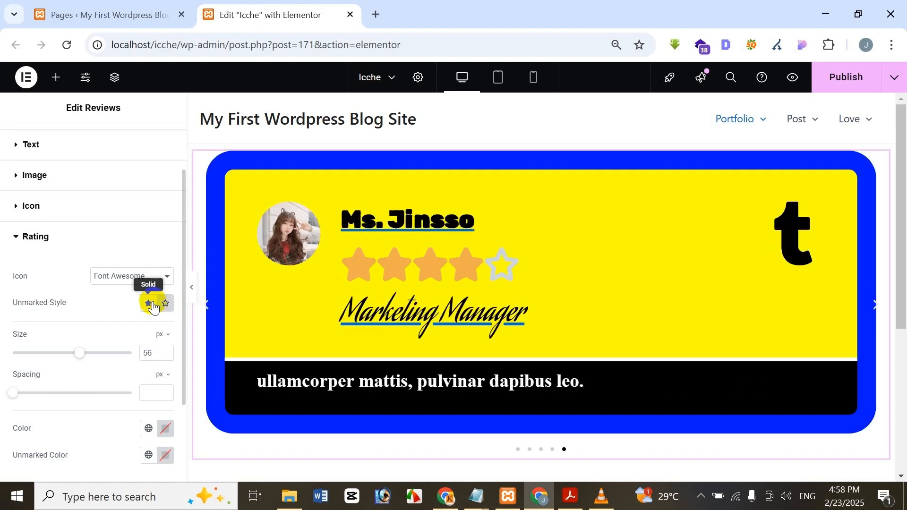
click(141, 308)
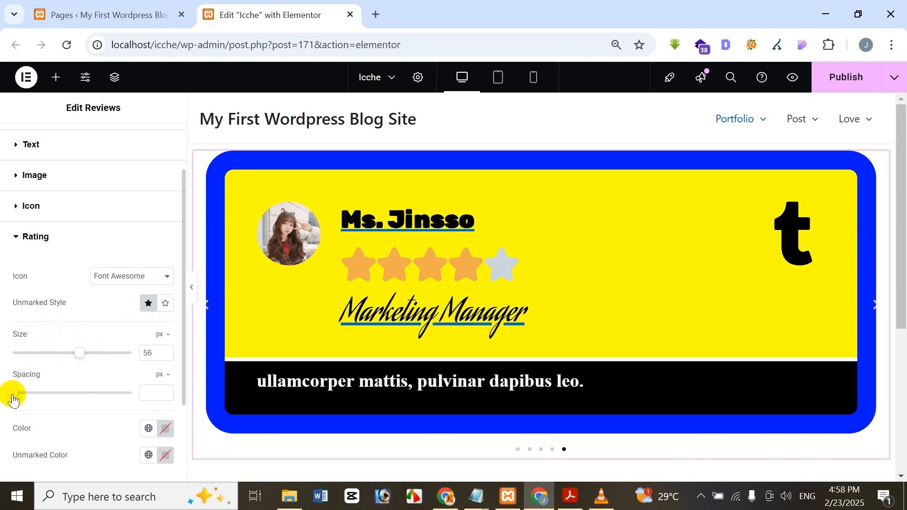
drag(12, 399, 30, 405)
Step: Set the marked rating stars' colour to a bright, fully saturated orange
scroll(55, 328, down, 3)
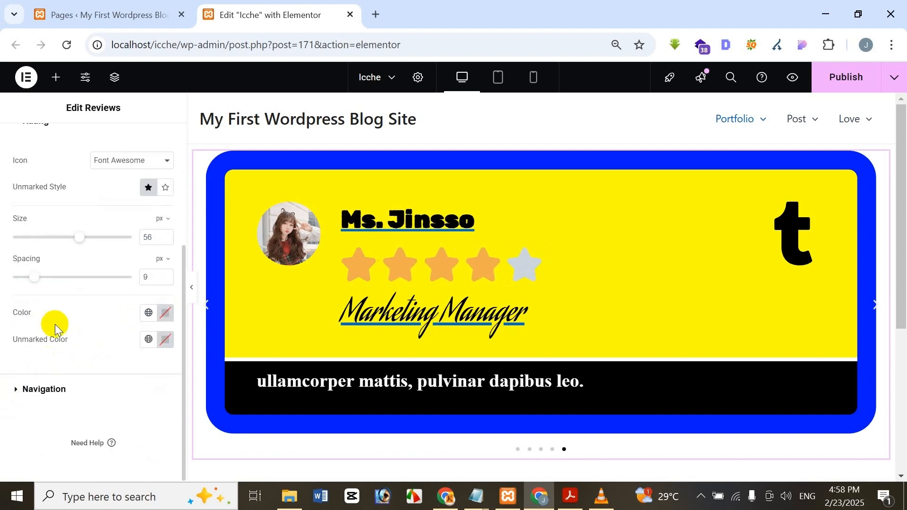
click(165, 313)
drag(152, 209, 116, 188)
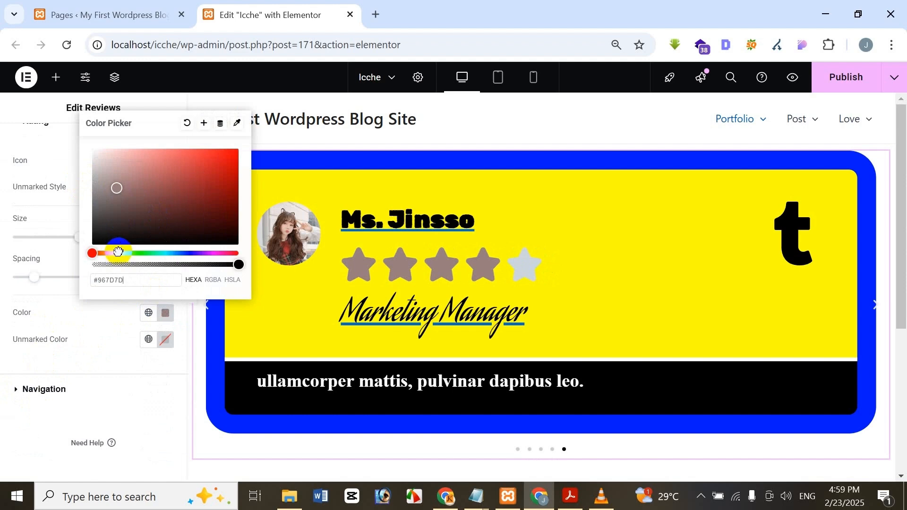
click(118, 253)
drag(212, 161, 192, 170)
drag(164, 205, 106, 255)
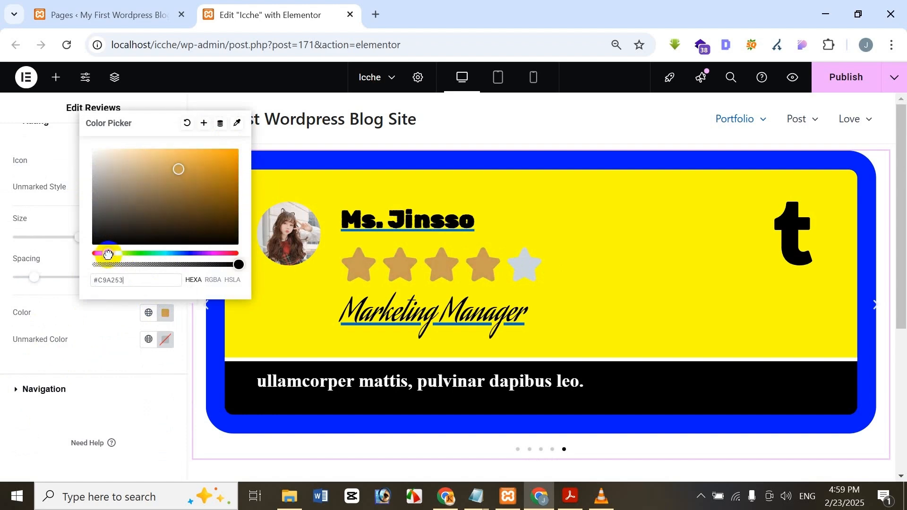
drag(198, 168, 151, 124)
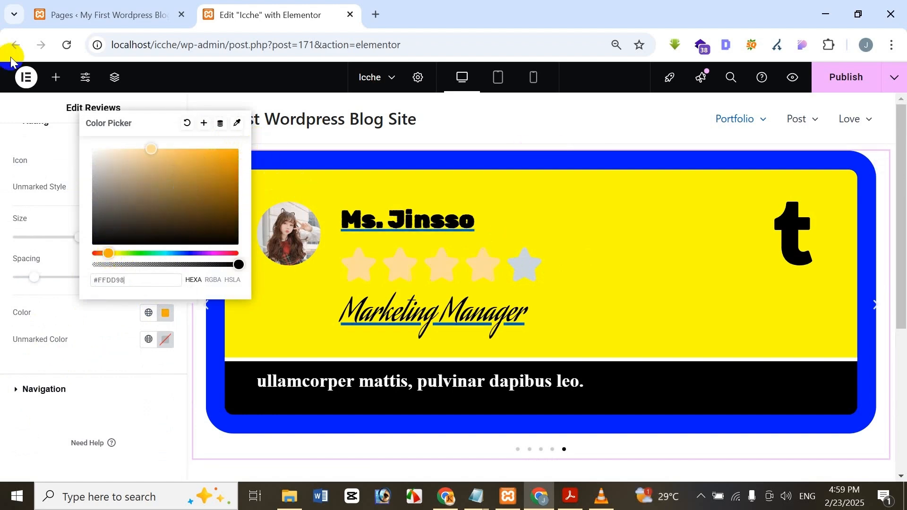
drag(11, 61, 238, 147)
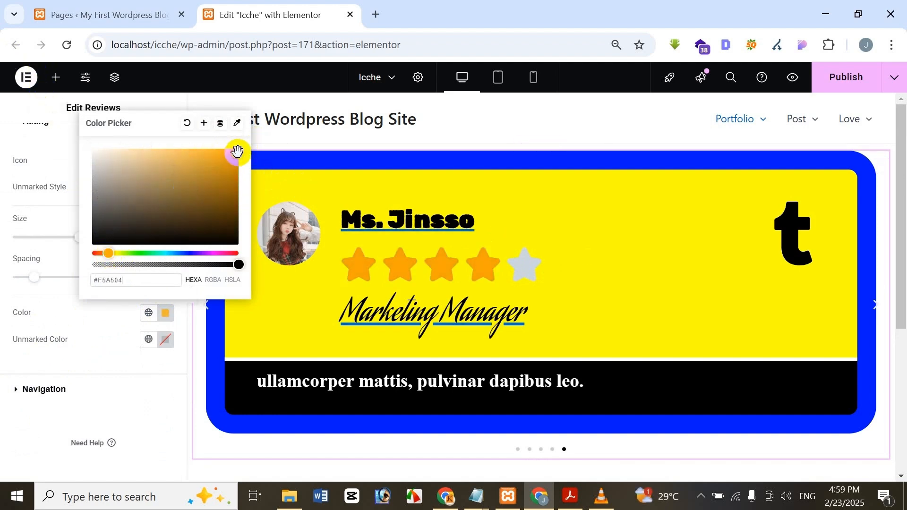
click(4, 100)
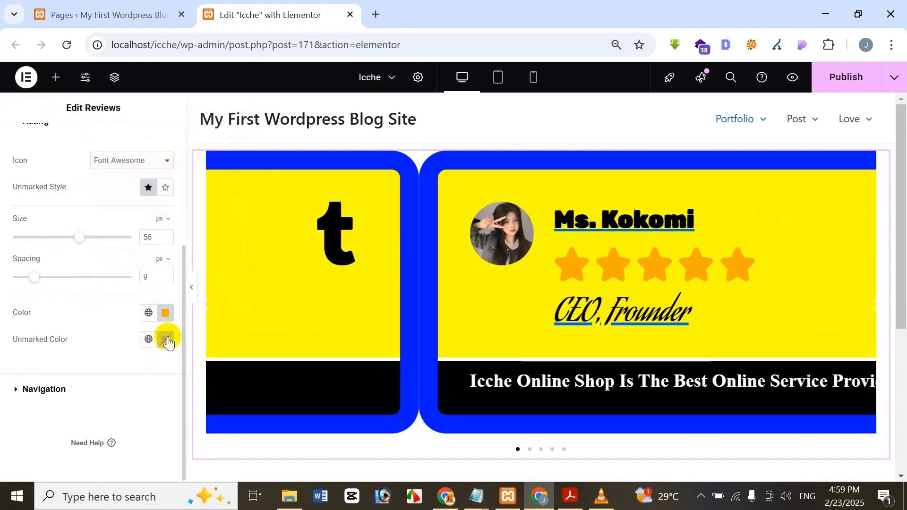
Step: Set the unmarked rating stars' colour to black (#000000)
click(167, 340)
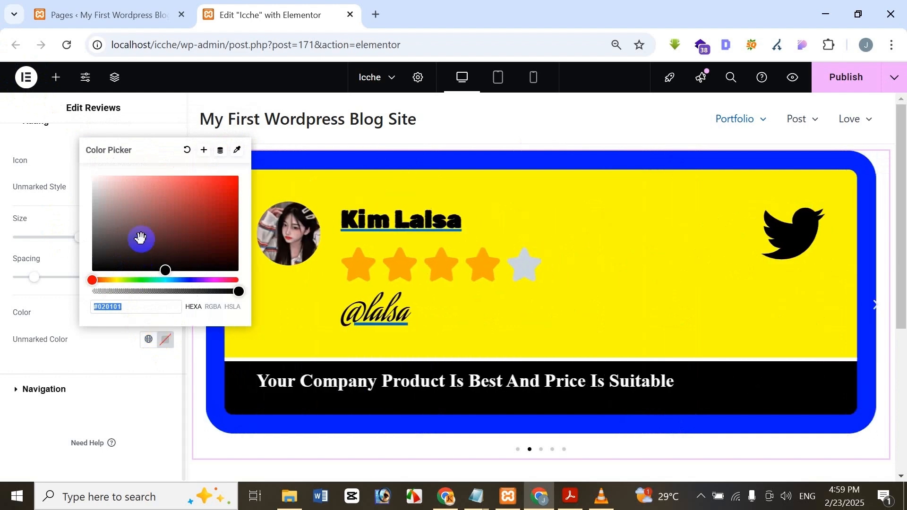
drag(139, 239, 249, 283)
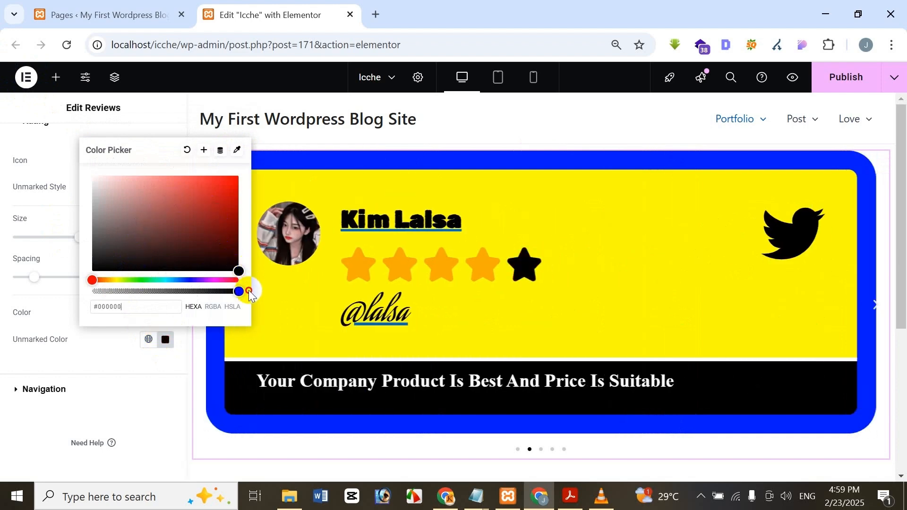
click(135, 382)
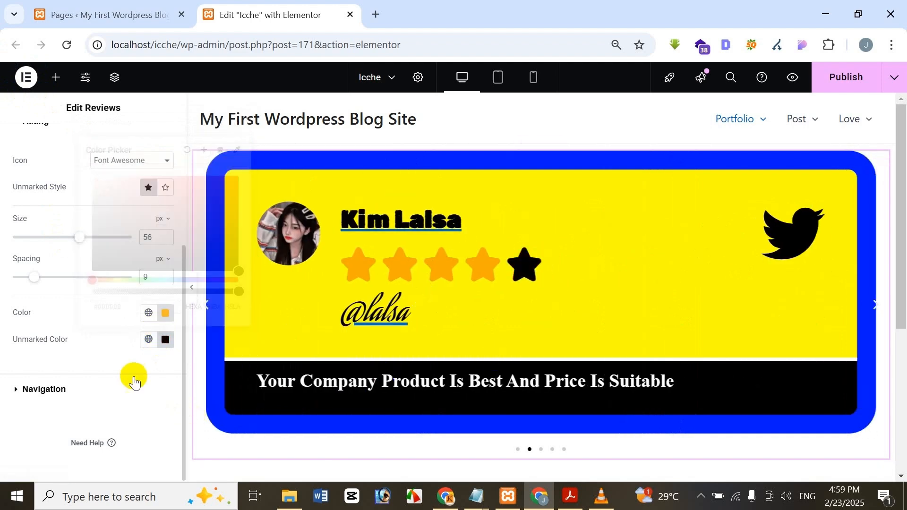
Step: In the navigation style settings, set the arrows' size to 100 px and their colour to black (#000000)
click(90, 386)
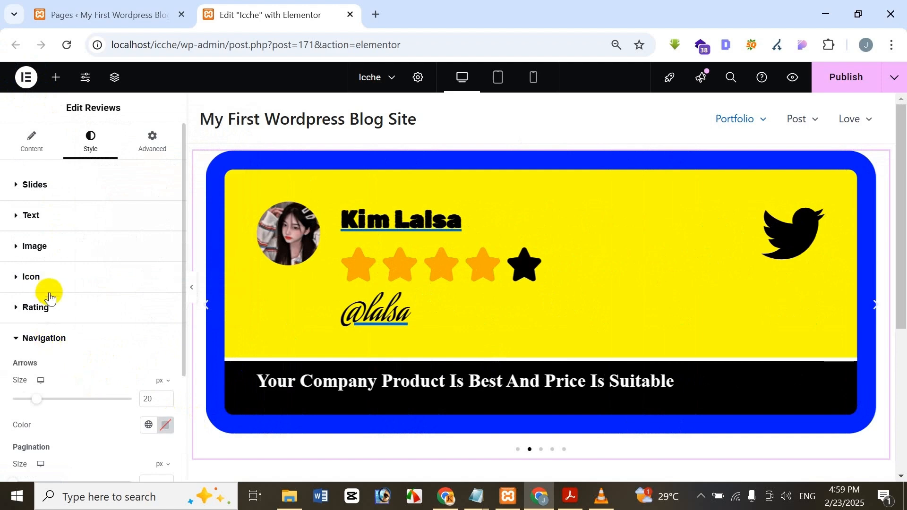
scroll(70, 329, down, 3)
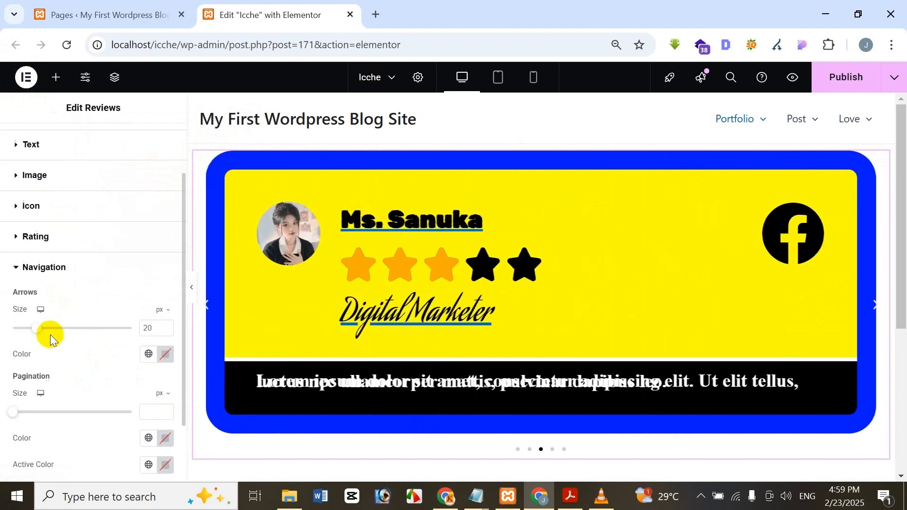
drag(35, 260, 197, 269)
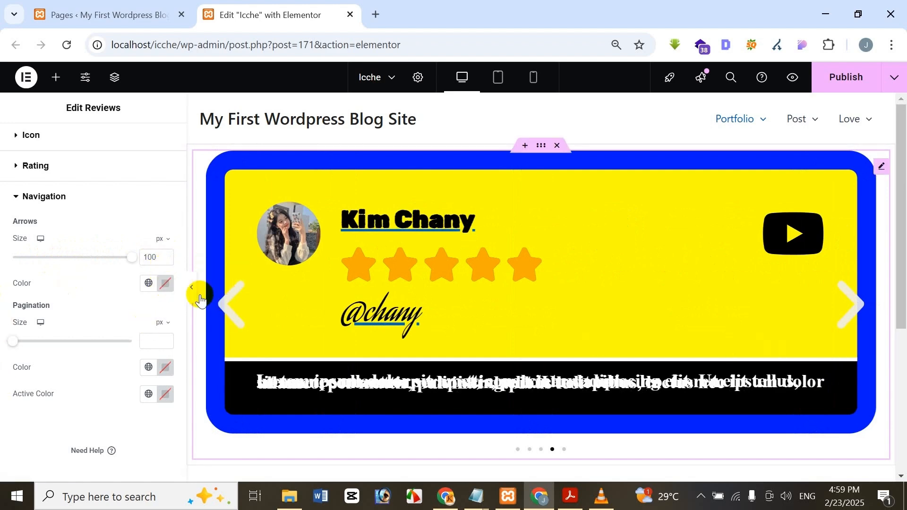
click(167, 282)
drag(194, 119, 233, 284)
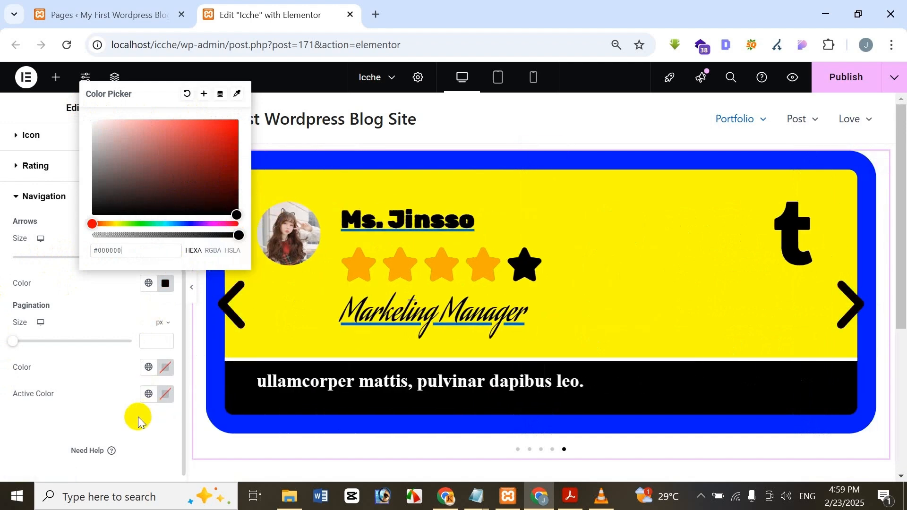
click(128, 427)
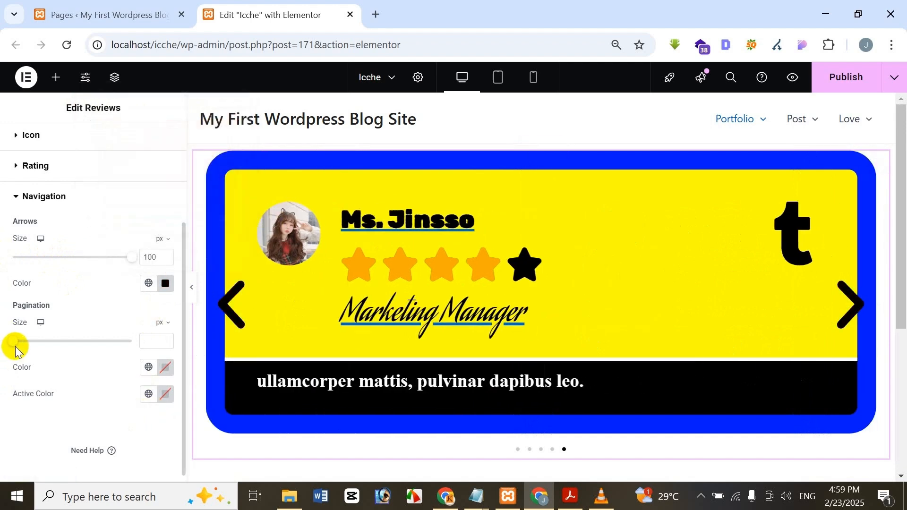
Step: Set the pagination dots' size to 50 px and their colour to grey (about #ADADAD)
drag(16, 349, 73, 350)
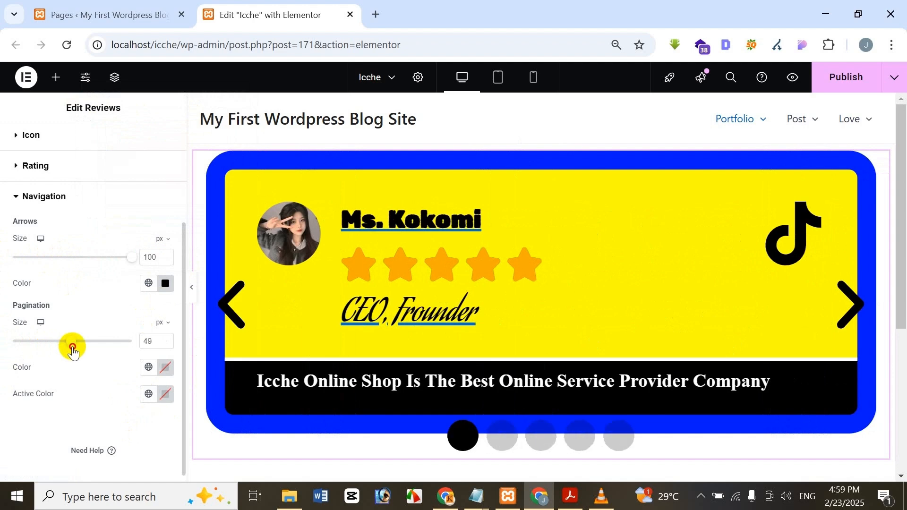
click(165, 367)
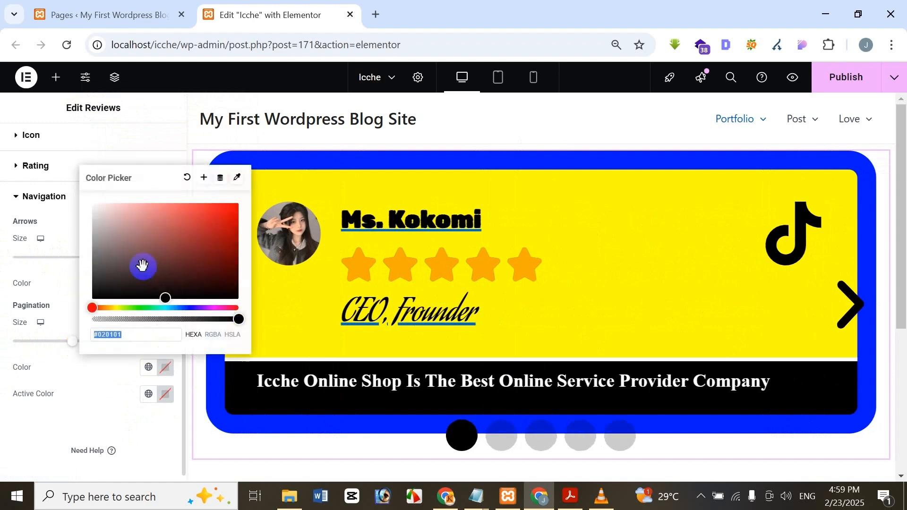
drag(142, 265, 77, 235)
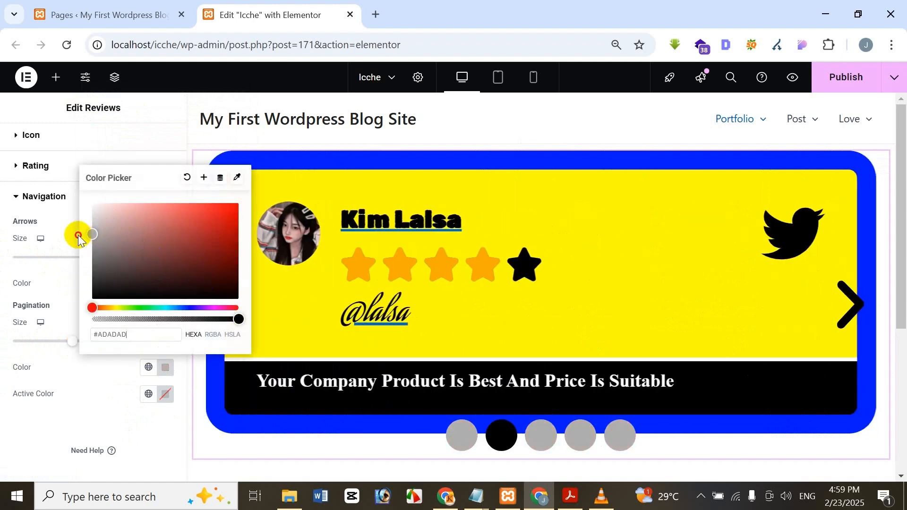
Step: Set the active pagination dot's colour to black
click(164, 393)
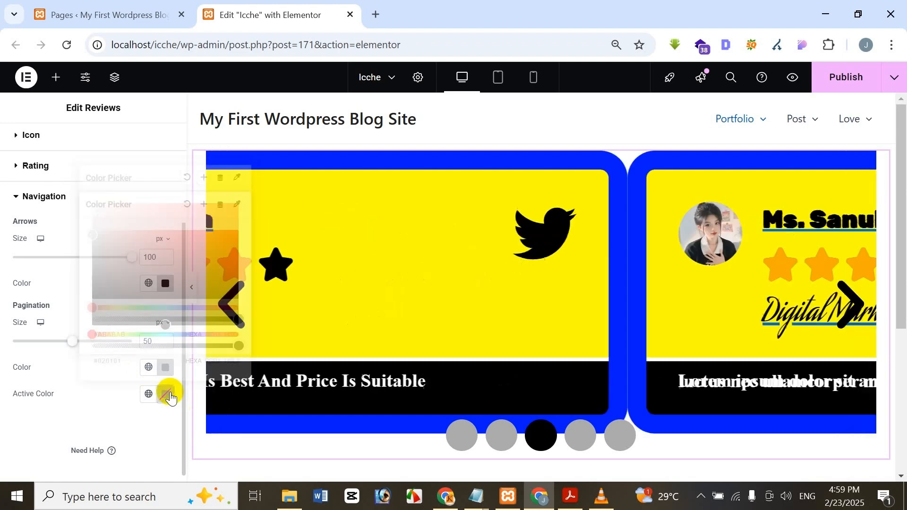
drag(168, 265, 246, 343)
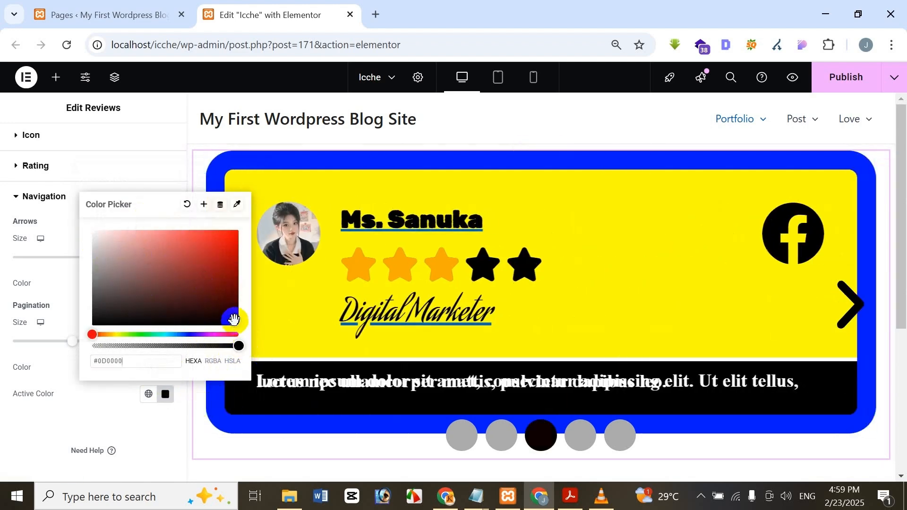
click(121, 441)
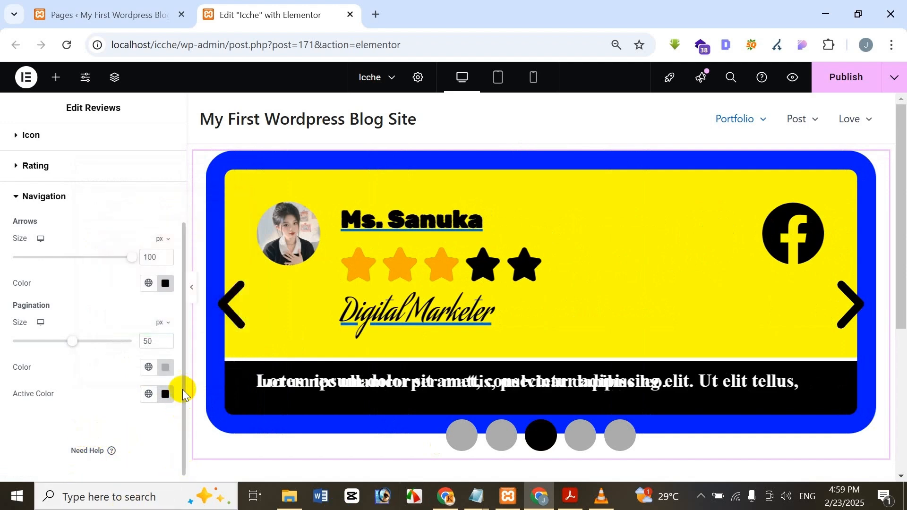
Step: Collapse the navigation style settings and switch to the tutorial title PDF in Adobe Acrobat
scroll(56, 260, up, 3)
click(62, 338)
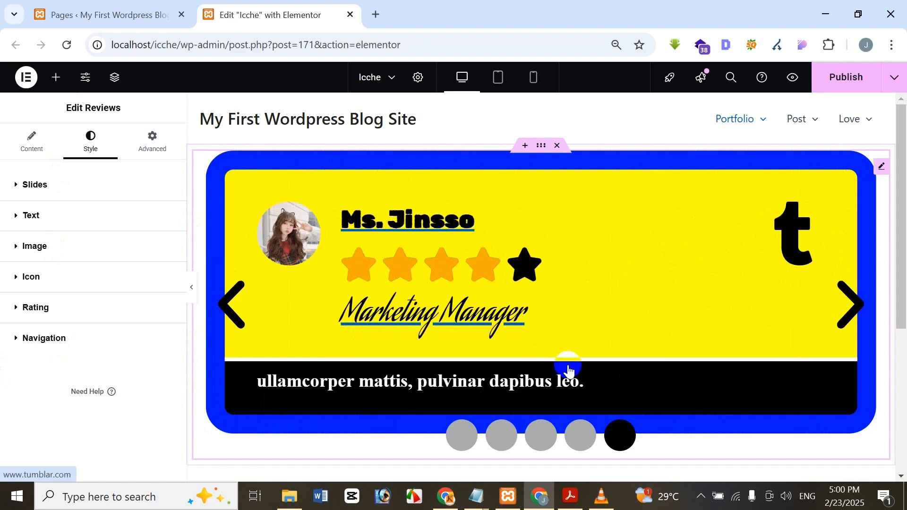
click(571, 501)
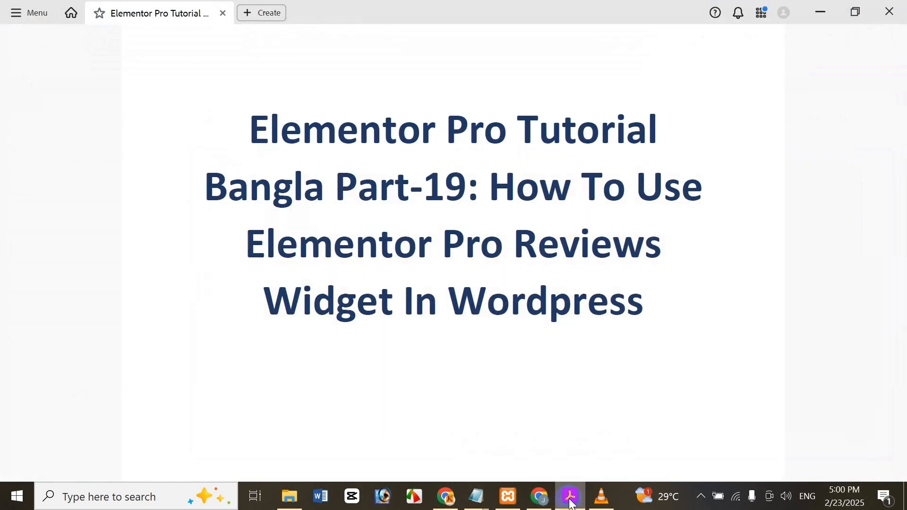